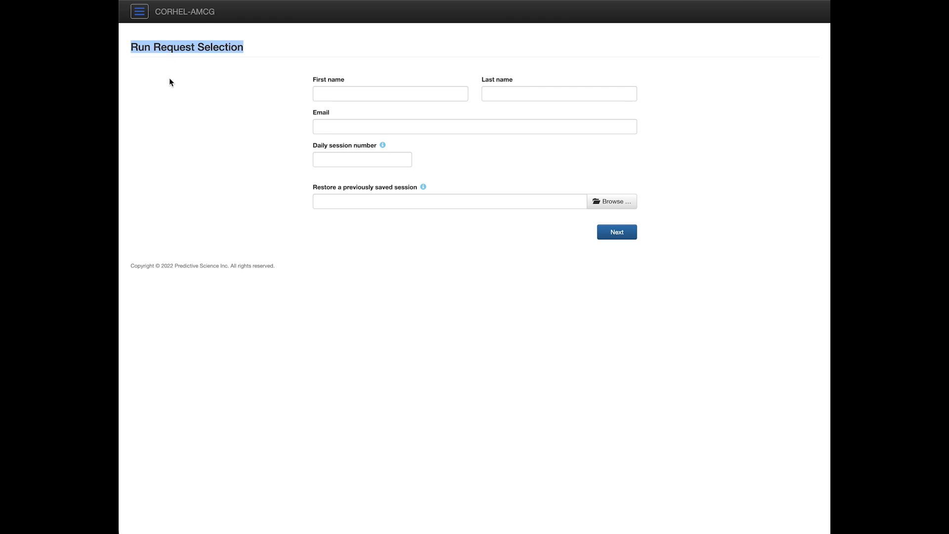
Step: Clear the heading selection, toggle the navigation sidebar, and select the daily session number field
{"action": "left_click", "coordinate": [170, 81]}
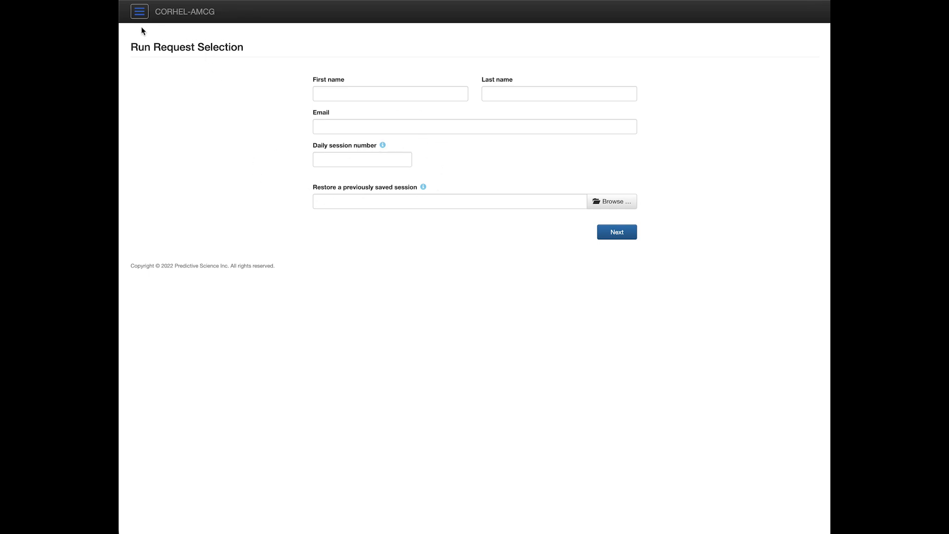
{"action": "left_click", "coordinate": [139, 14]}
{"action": "left_click", "coordinate": [256, 15]}
{"action": "left_click", "coordinate": [333, 160]}
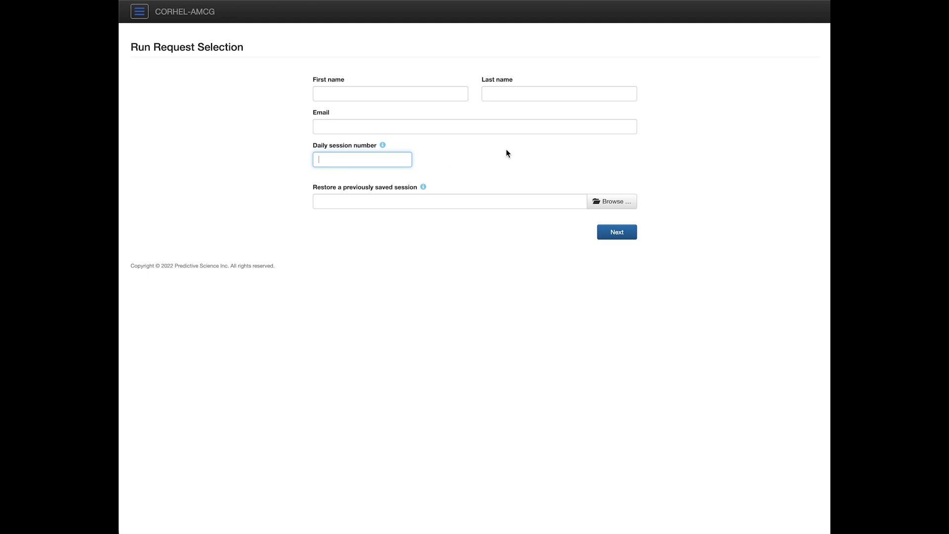
{"action": "left_click", "coordinate": [560, 153]}
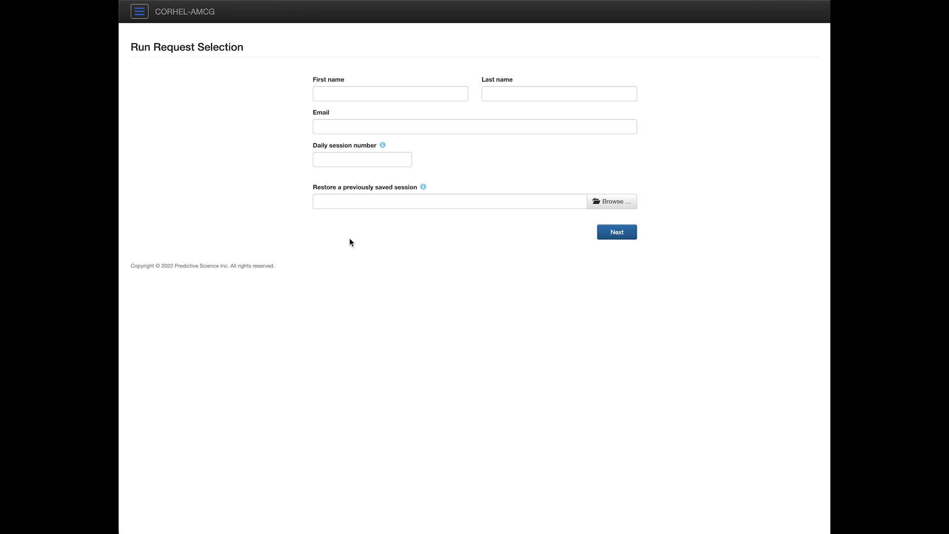
Step: Enter the requester's first name, last name and e-mail address
{"action": "left_click", "coordinate": [344, 93]}
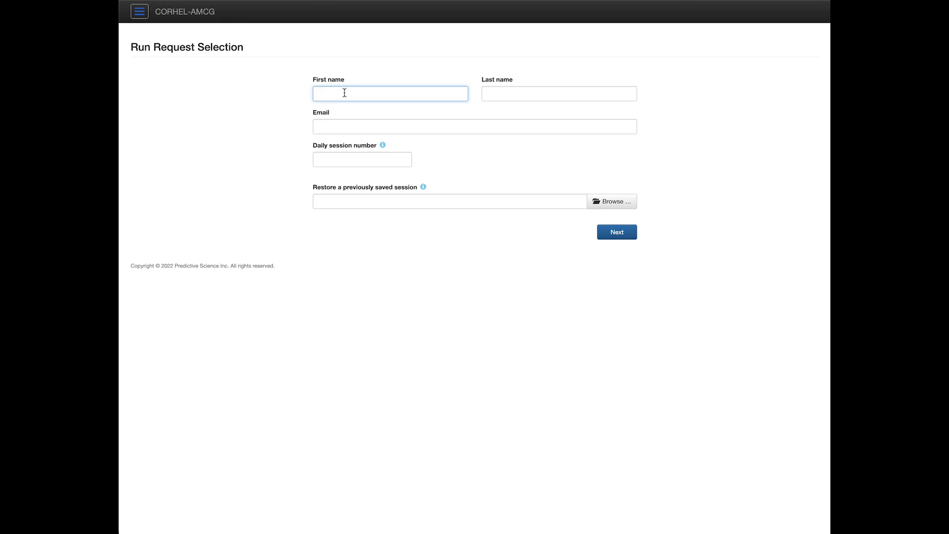
{"action": "key", "text": "Tab"}
{"action": "key", "text": "Tab"}
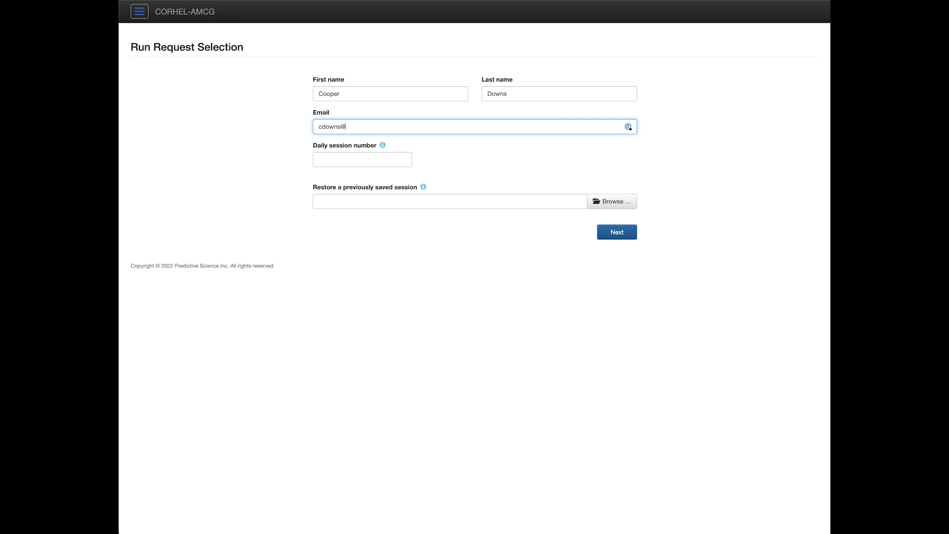
Step: Set the daily session number to 1 and continue to the Step Overview
{"action": "key", "text": "Tab"}
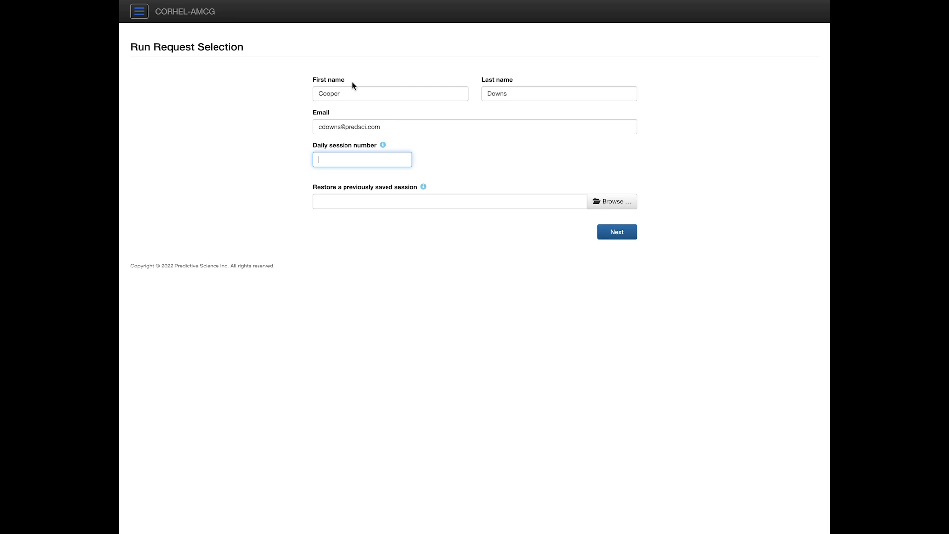
{"action": "type", "text": "1"}
{"action": "key", "text": "Tab"}
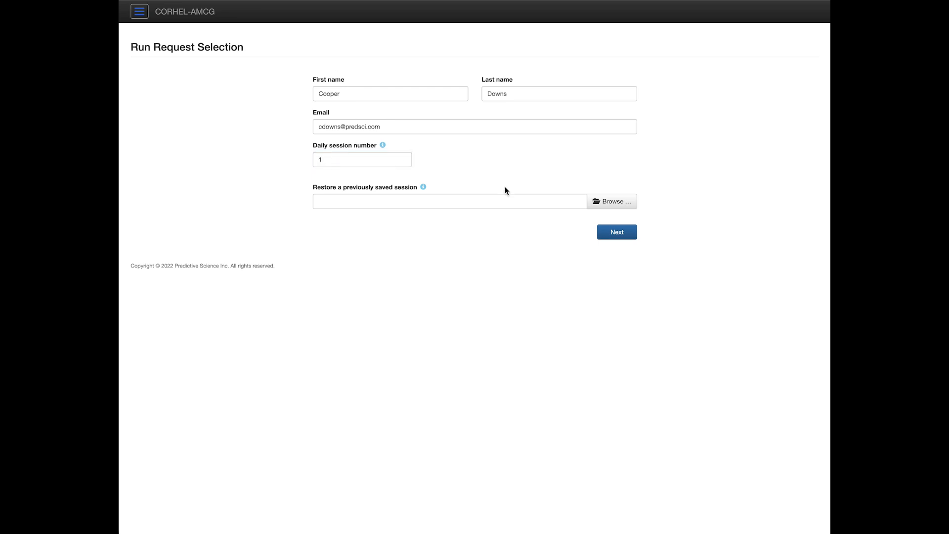
{"action": "left_click", "coordinate": [615, 233]}
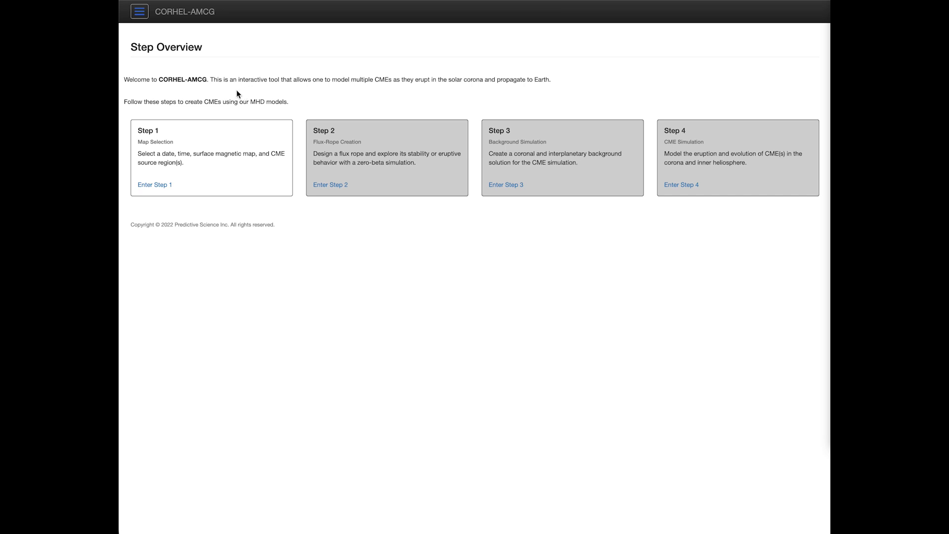
Step: Enter Step 1, Map Selection, from the Step Overview page
{"action": "left_click", "coordinate": [140, 11]}
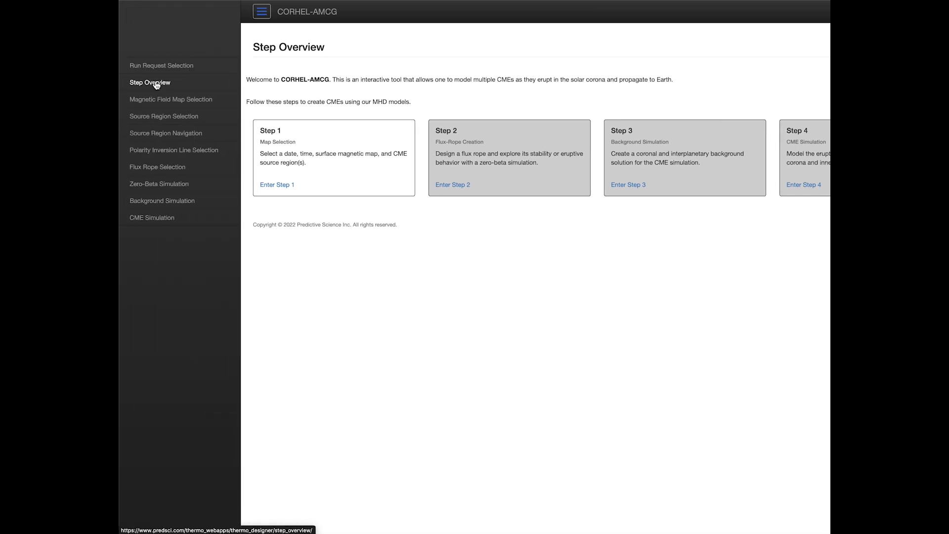
{"action": "left_click", "coordinate": [262, 11]}
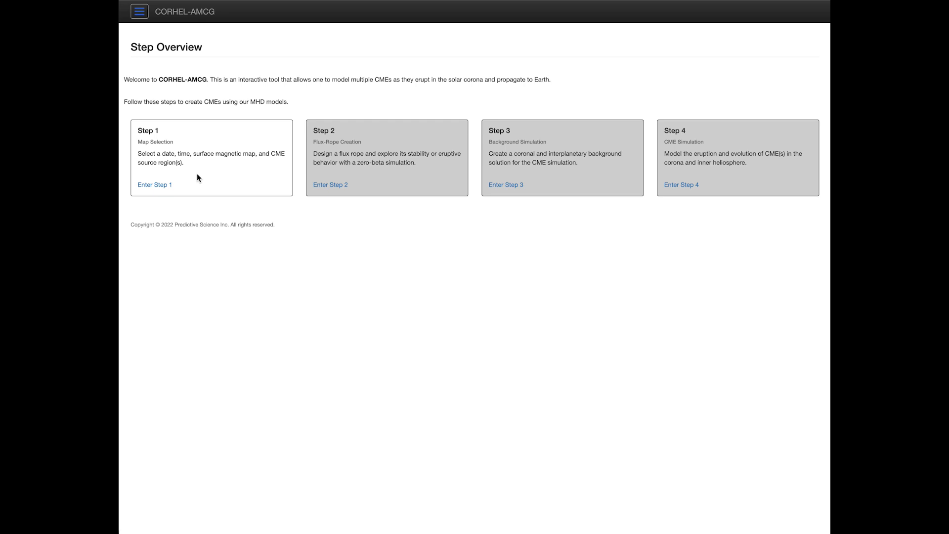
{"action": "left_click", "coordinate": [155, 191]}
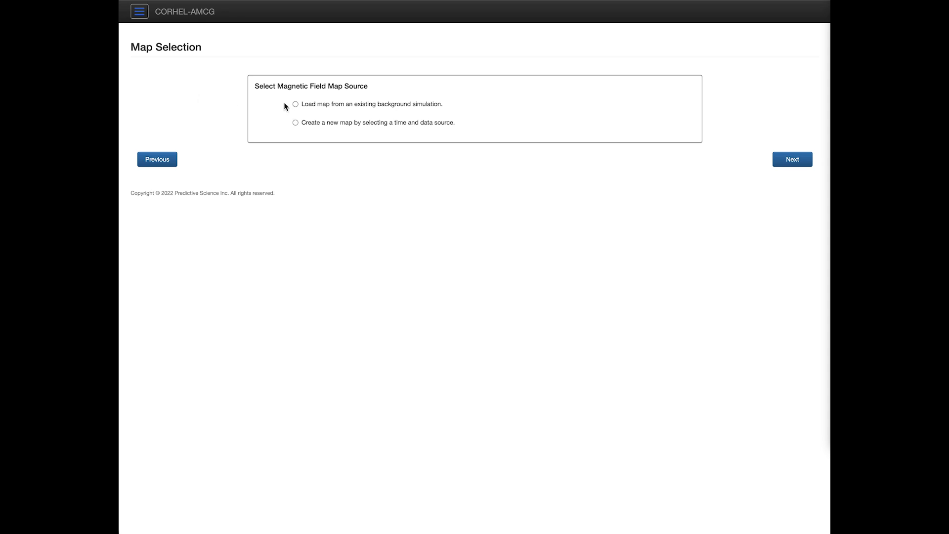
Step: Choose 'Create a new map by selecting a time and data source' and proceed
{"action": "left_click", "coordinate": [345, 106]}
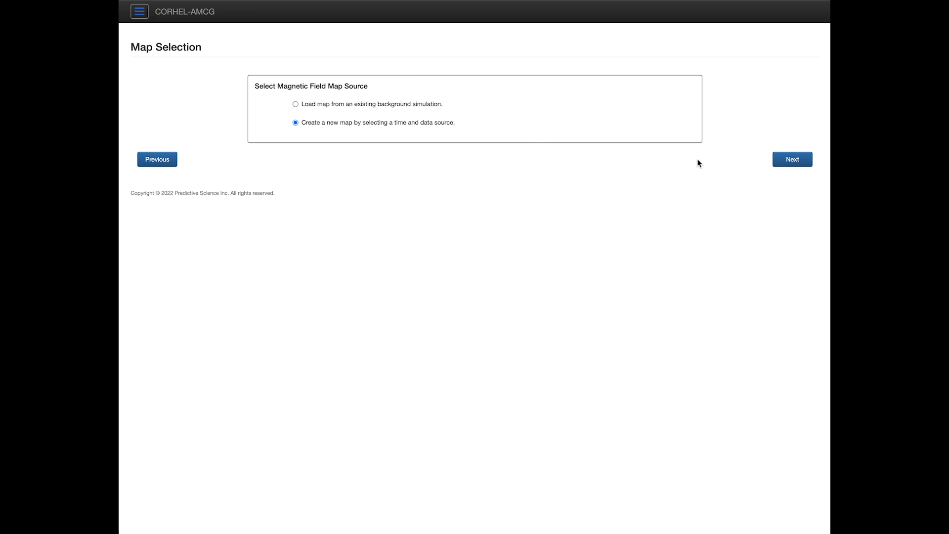
{"action": "left_click", "coordinate": [789, 165]}
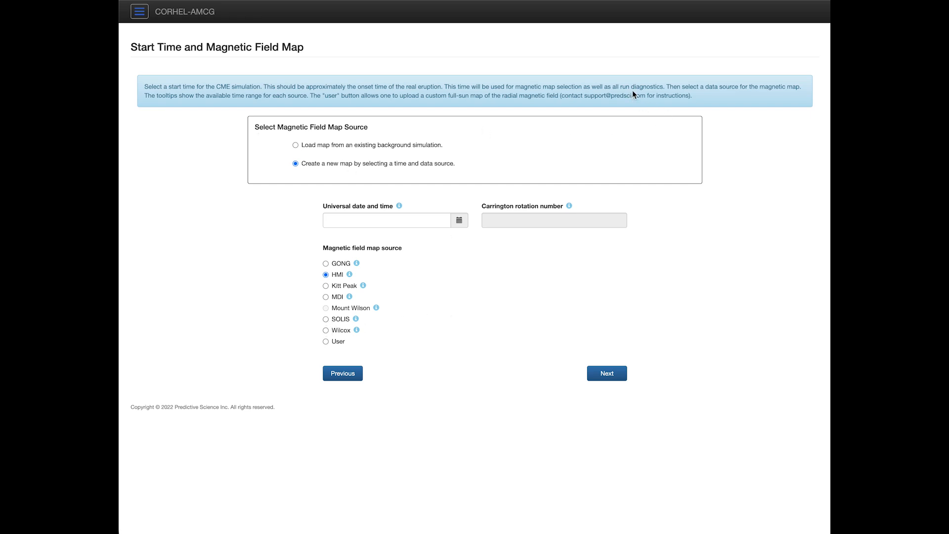
Step: Set the universal start date to March 7, 2012 in the date picker
{"action": "triple_click", "coordinate": [630, 107]}
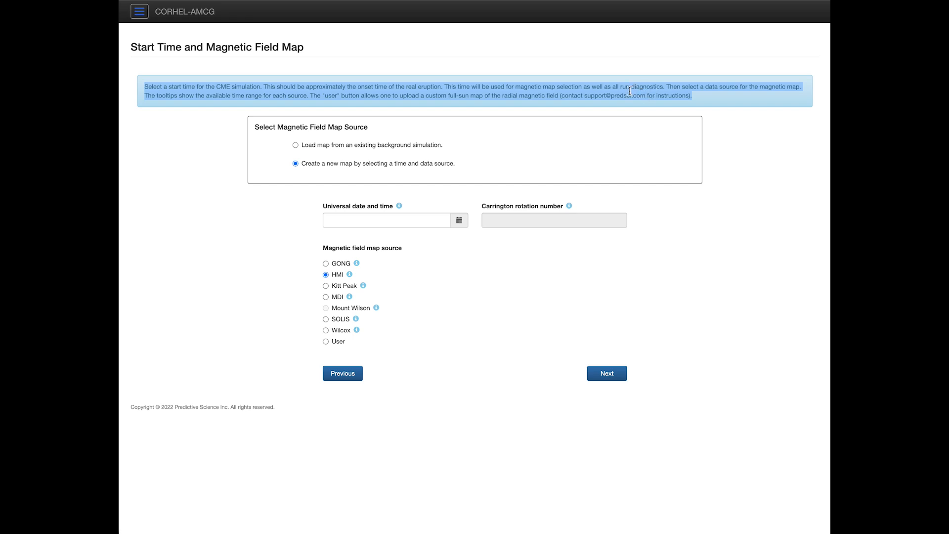
{"action": "left_click", "coordinate": [544, 284]}
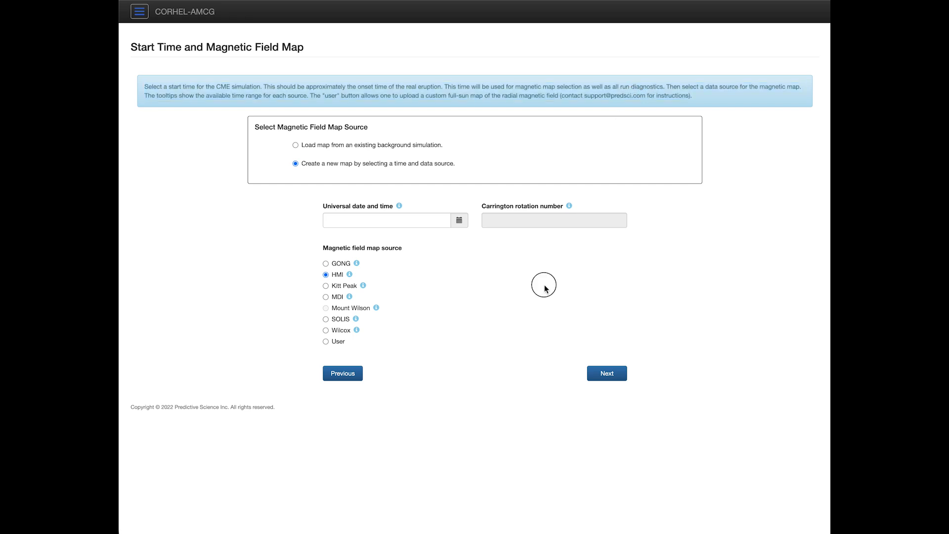
{"action": "mouse_move", "coordinate": [571, 207]}
{"action": "left_click", "coordinate": [459, 220]}
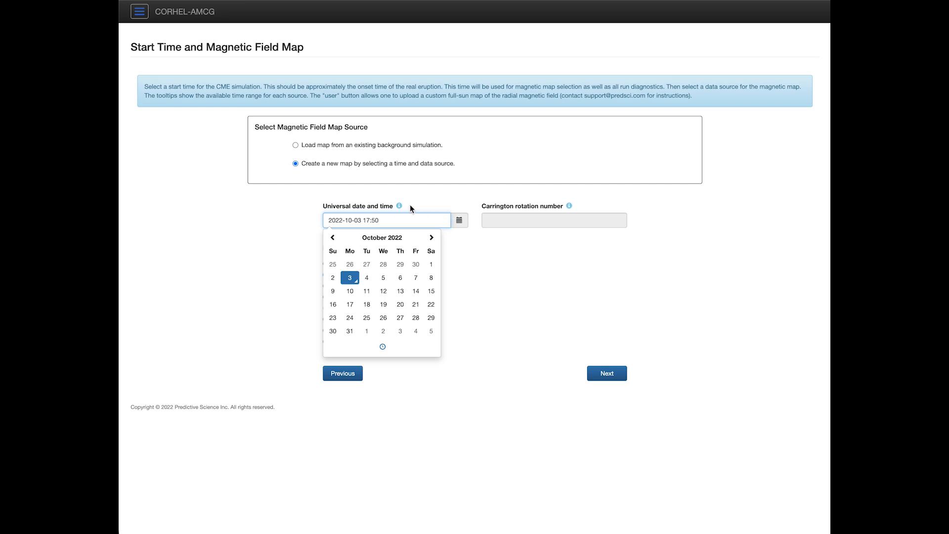
{"action": "left_click", "coordinate": [383, 240]}
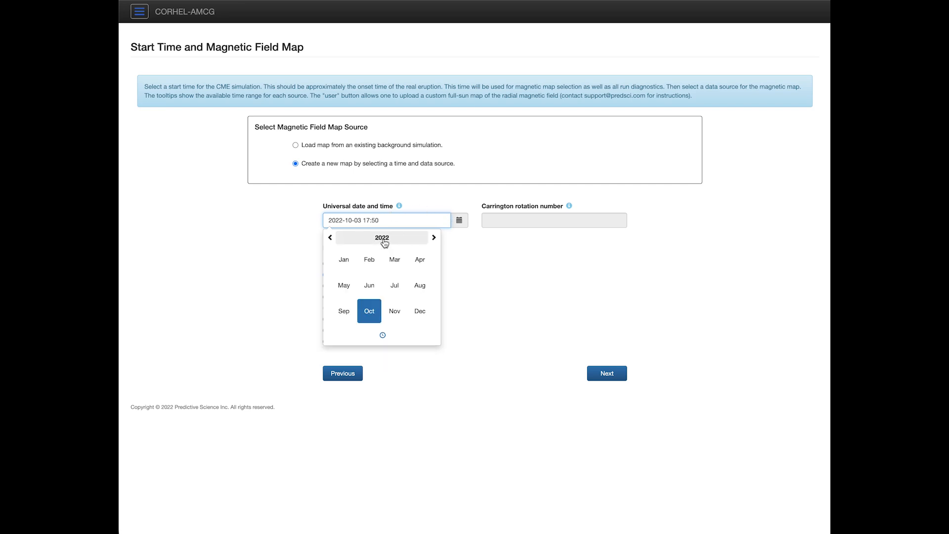
{"action": "left_click", "coordinate": [384, 241]}
{"action": "left_click", "coordinate": [385, 241]}
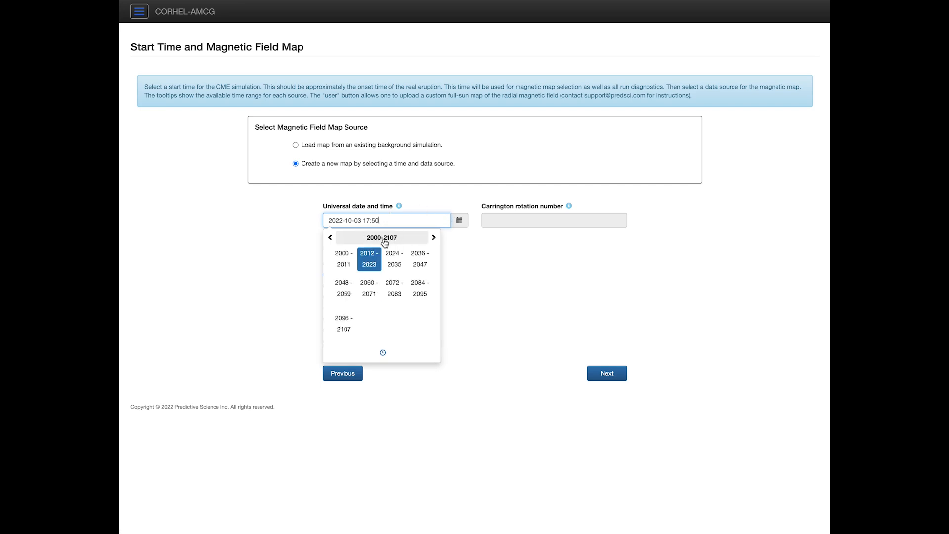
{"action": "left_click", "coordinate": [370, 268]}
{"action": "left_click", "coordinate": [350, 264]}
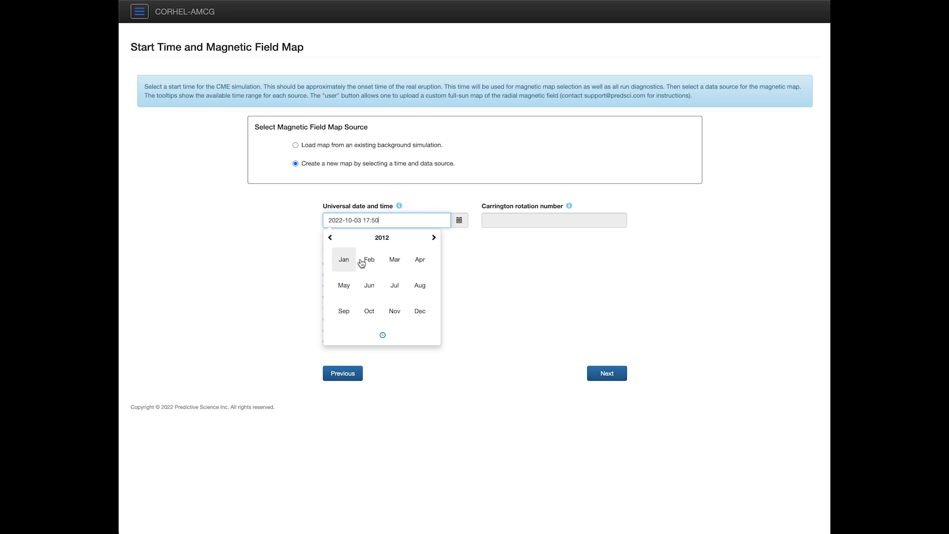
{"action": "left_click", "coordinate": [395, 259]}
{"action": "left_click", "coordinate": [384, 278]}
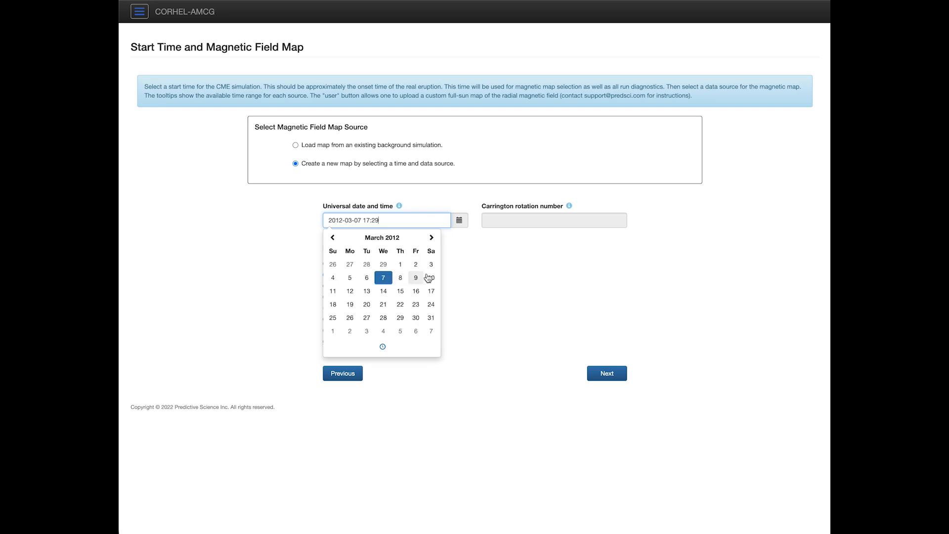
Step: Set the start time to 00:00 and close the picker
{"action": "left_click", "coordinate": [382, 346]}
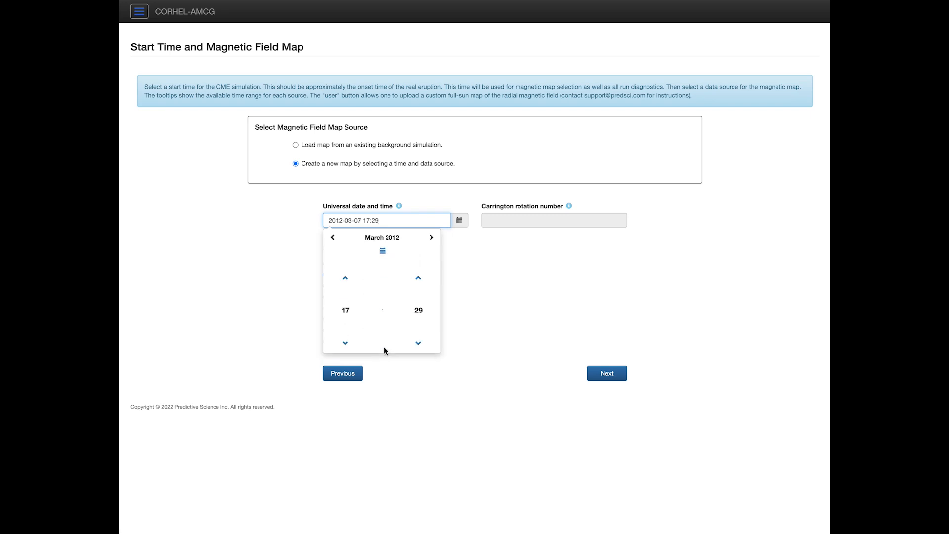
{"action": "left_click", "coordinate": [348, 276]}
{"action": "left_click", "coordinate": [348, 276]}
{"action": "left_click", "coordinate": [348, 276]}
{"action": "left_click", "coordinate": [349, 334]}
{"action": "left_click", "coordinate": [350, 334]}
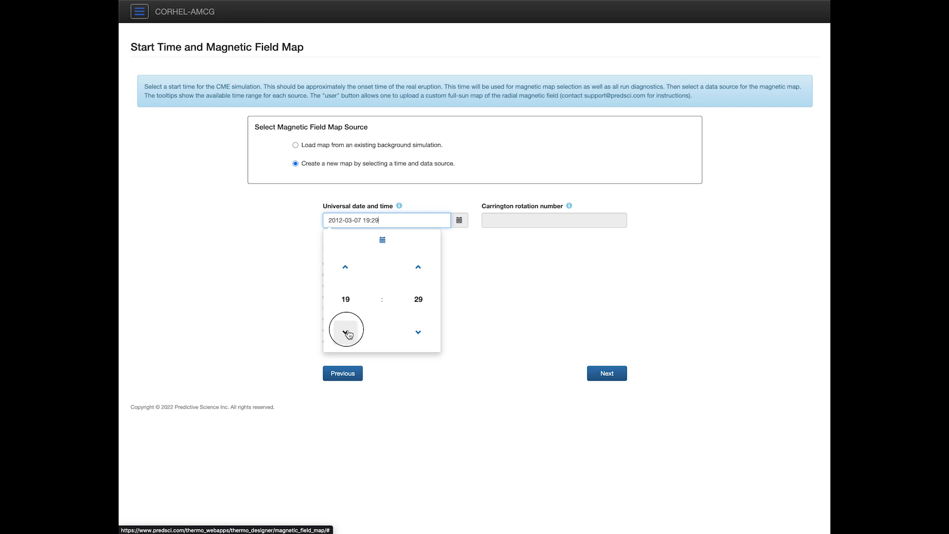
{"action": "left_click", "coordinate": [350, 334]}
{"action": "left_click", "coordinate": [350, 334]}
{"action": "left_click", "coordinate": [349, 334]}
{"action": "left_click", "coordinate": [350, 335]}
{"action": "left_click", "coordinate": [349, 334]}
{"action": "left_click", "coordinate": [349, 335]}
{"action": "double_click", "coordinate": [349, 334]}
{"action": "left_click", "coordinate": [350, 334]}
{"action": "double_click", "coordinate": [349, 335]}
{"action": "left_click", "coordinate": [349, 335]}
{"action": "double_click", "coordinate": [350, 334]}
{"action": "double_click", "coordinate": [350, 334]}
{"action": "left_click", "coordinate": [349, 334]}
{"action": "left_click", "coordinate": [350, 334]}
{"action": "left_click", "coordinate": [419, 339]}
{"action": "double_click", "coordinate": [419, 340]}
{"action": "double_click", "coordinate": [419, 340]}
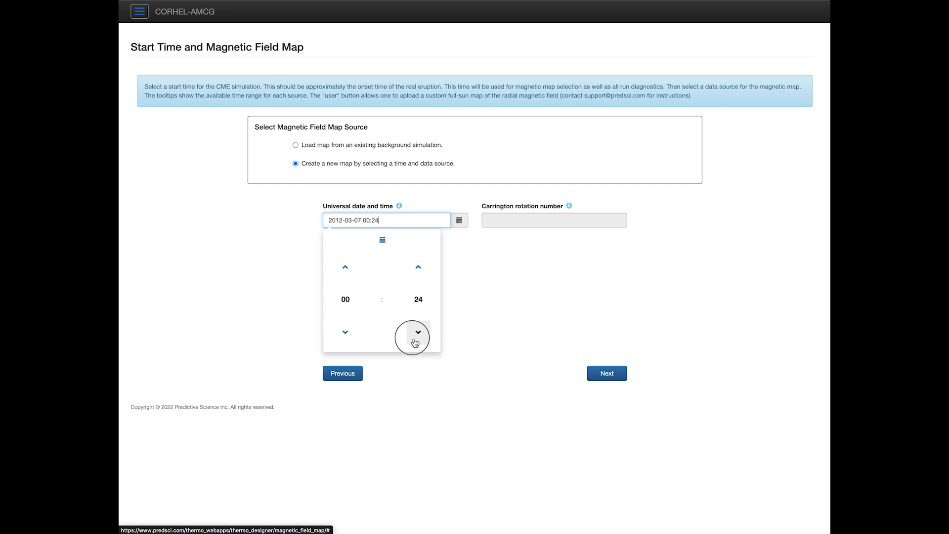
{"action": "double_click", "coordinate": [419, 340]}
{"action": "left_click", "coordinate": [419, 340]}
{"action": "double_click", "coordinate": [419, 340]}
{"action": "double_click", "coordinate": [419, 340]}
{"action": "left_click", "coordinate": [419, 340]}
{"action": "double_click", "coordinate": [417, 340]}
{"action": "left_click", "coordinate": [417, 340]}
{"action": "double_click", "coordinate": [420, 336]}
{"action": "double_click", "coordinate": [422, 337]}
{"action": "left_click", "coordinate": [422, 338]}
{"action": "double_click", "coordinate": [421, 338]}
{"action": "left_click", "coordinate": [421, 338]}
{"action": "left_click", "coordinate": [421, 337]}
{"action": "left_click", "coordinate": [447, 197]}
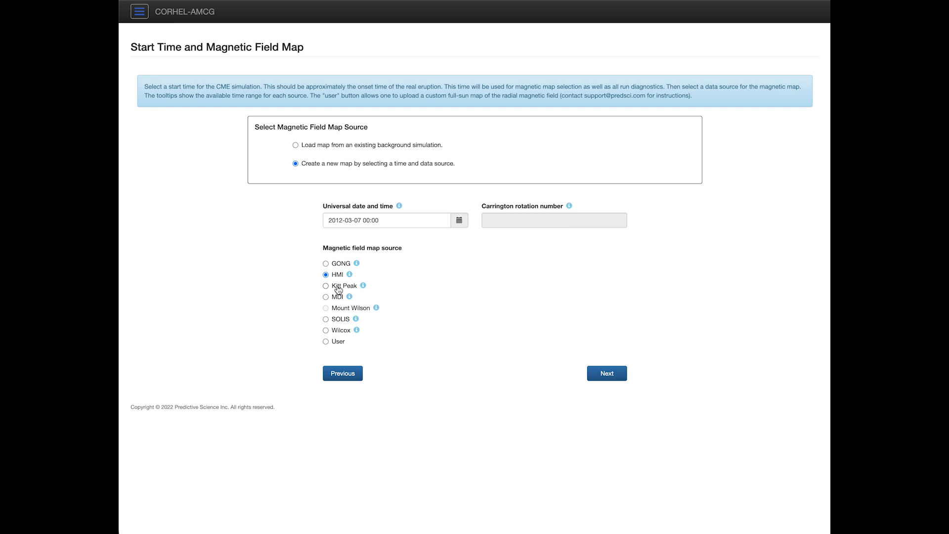
{"action": "mouse_move", "coordinate": [349, 276]}
{"action": "mouse_move", "coordinate": [349, 297]}
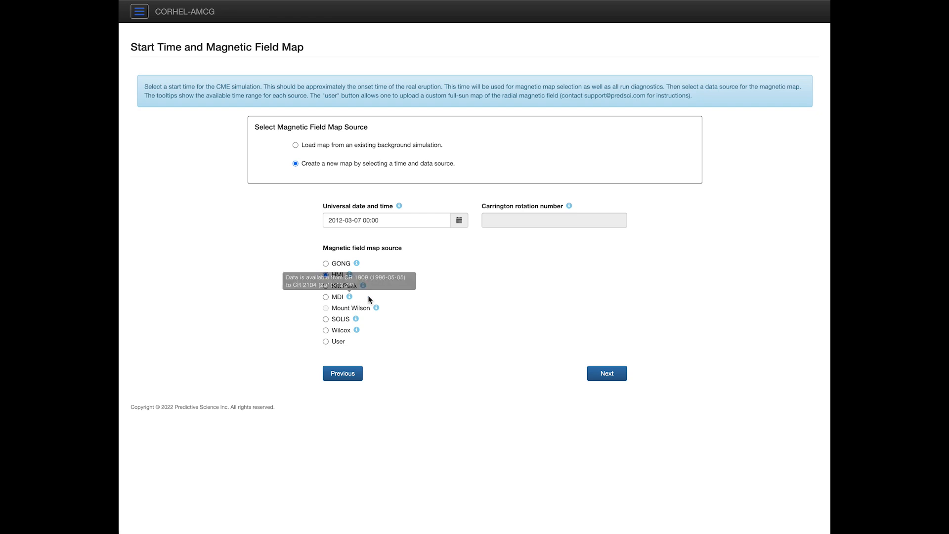
{"action": "left_click", "coordinate": [325, 342]}
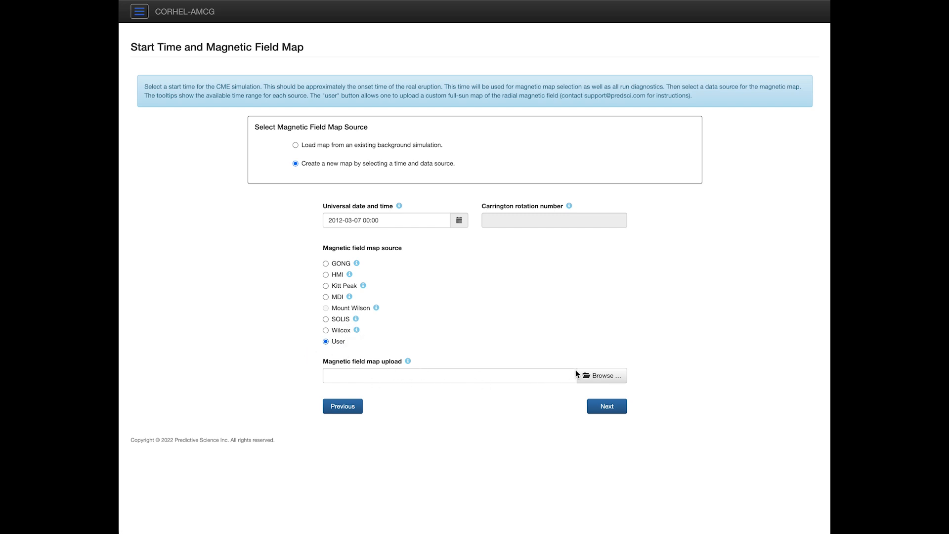
{"action": "left_click", "coordinate": [327, 275]}
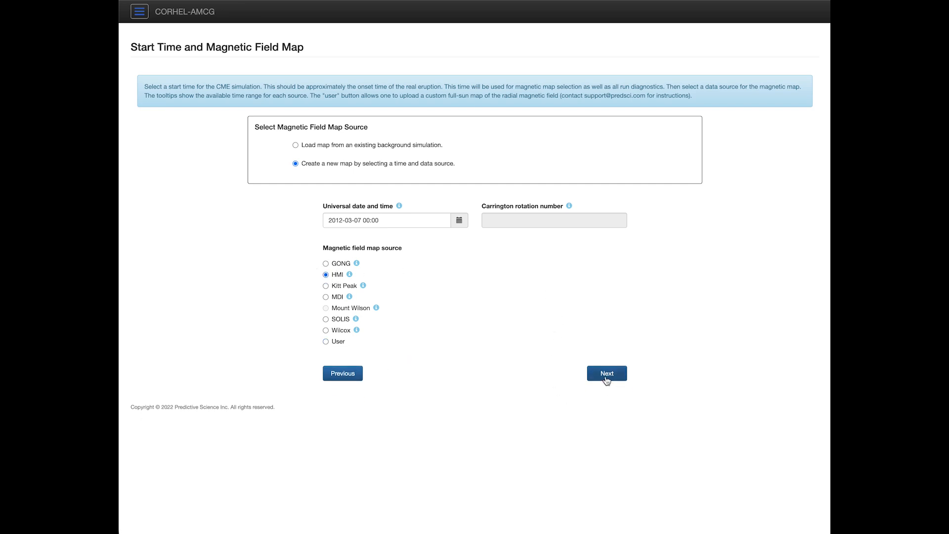
Step: On the source region map, box the northern active region near 300° longitude
{"action": "left_click", "coordinate": [607, 375]}
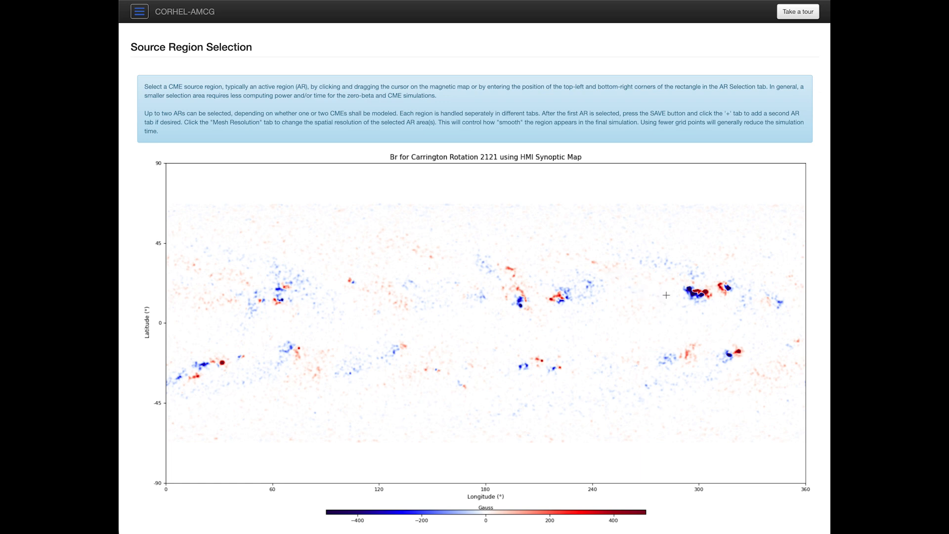
{"action": "left_click_drag", "start_coordinate": [634, 275], "coordinate": [705, 326]}
{"action": "left_click_drag", "start_coordinate": [509, 279], "coordinate": [556, 321]}
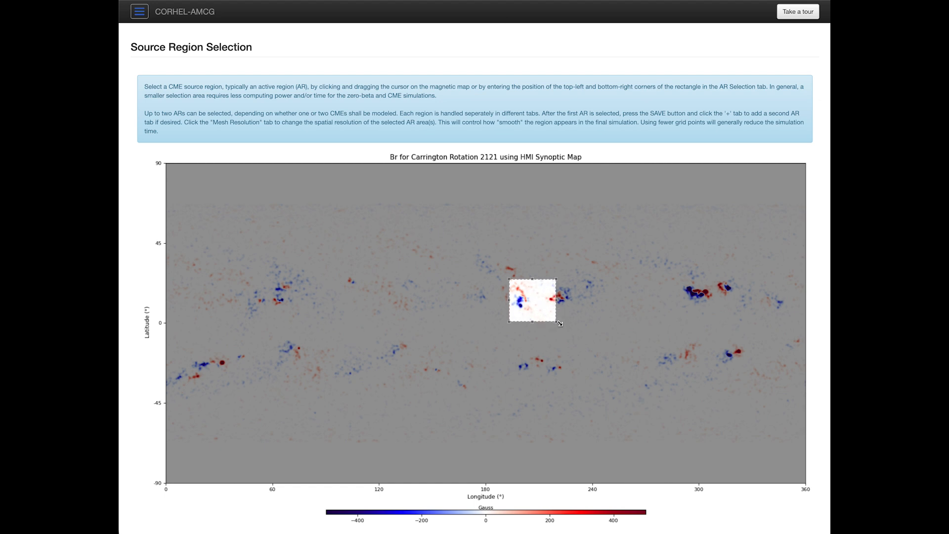
{"action": "left_click_drag", "start_coordinate": [572, 276], "coordinate": [609, 304]}
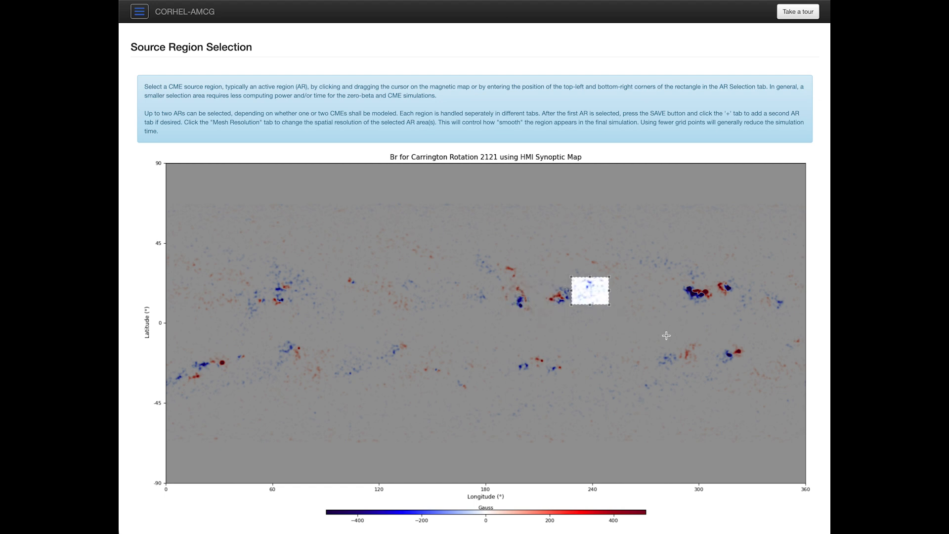
{"action": "left_click_drag", "start_coordinate": [661, 336], "coordinate": [747, 366]}
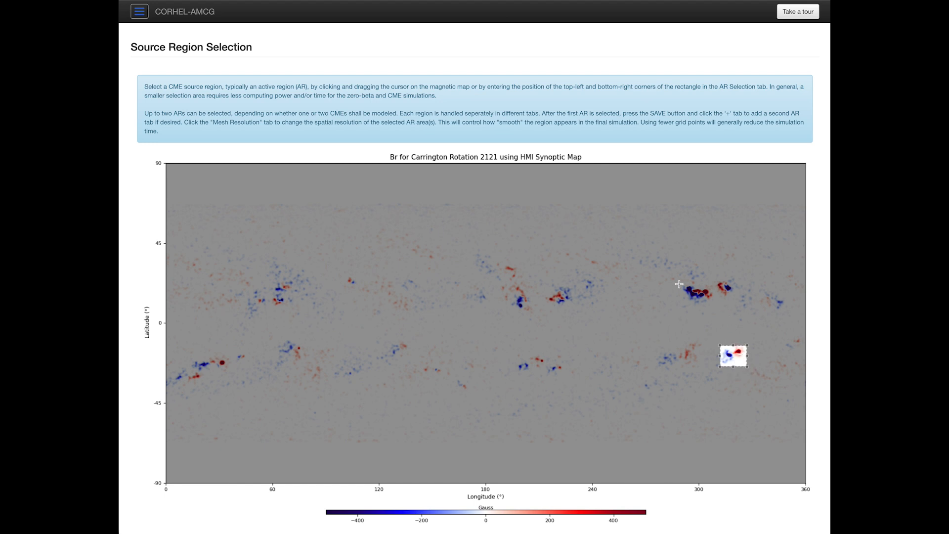
{"action": "left_click_drag", "start_coordinate": [679, 284], "coordinate": [721, 308]}
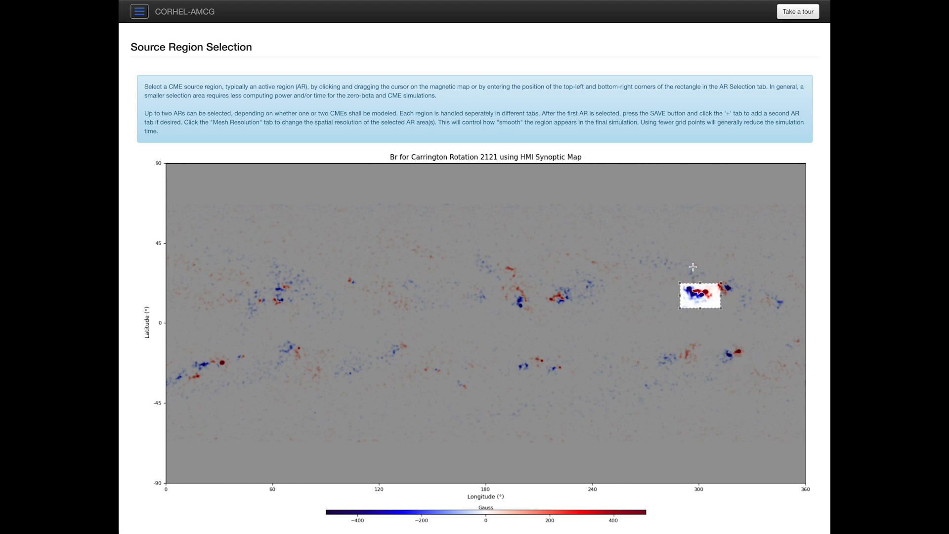
{"action": "left_click", "coordinate": [692, 267]}
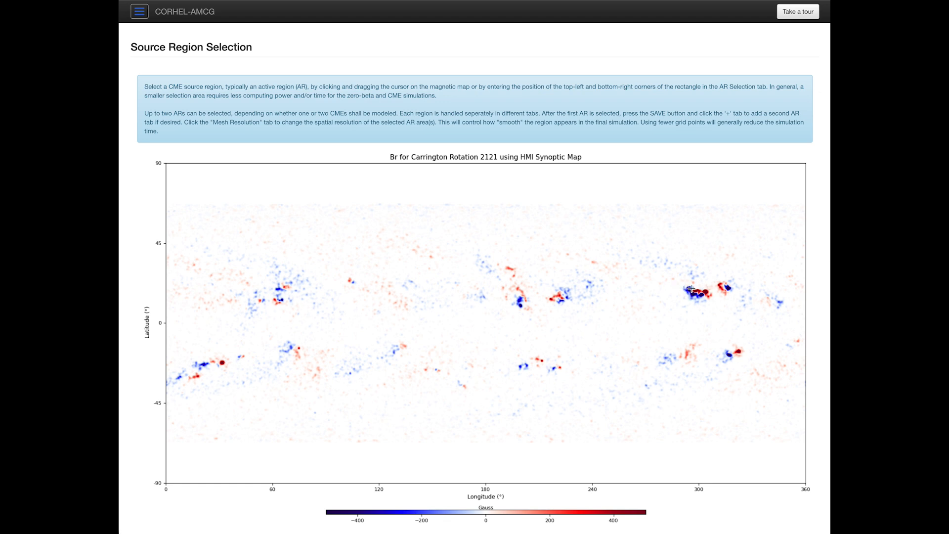
{"action": "left_click_drag", "start_coordinate": [688, 288], "coordinate": [710, 301]}
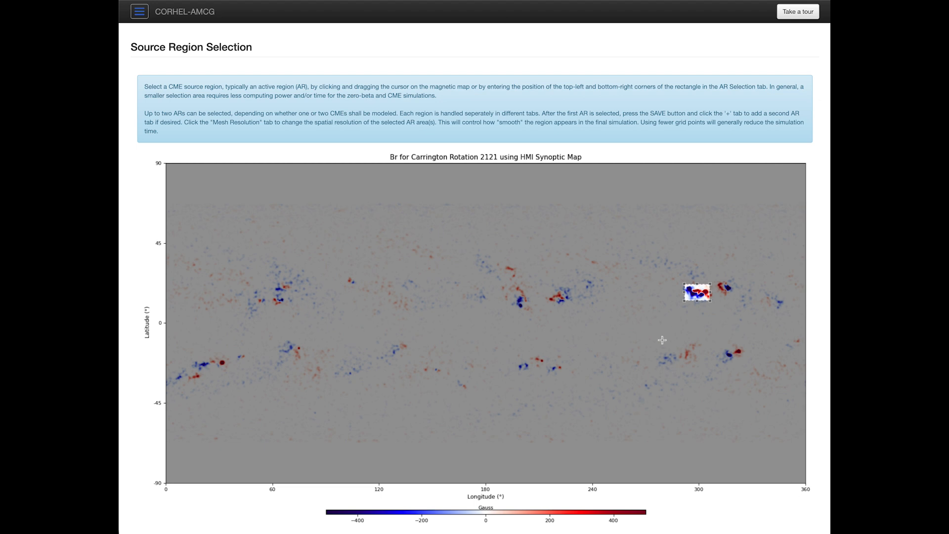
Step: Set the colour scale minimum to -1500 for ±1500 Gauss scaling
{"action": "scroll", "coordinate": [621, 365], "scroll_direction": "down", "scroll_amount": 3}
{"action": "scroll", "coordinate": [619, 377], "scroll_direction": "down", "scroll_amount": 1}
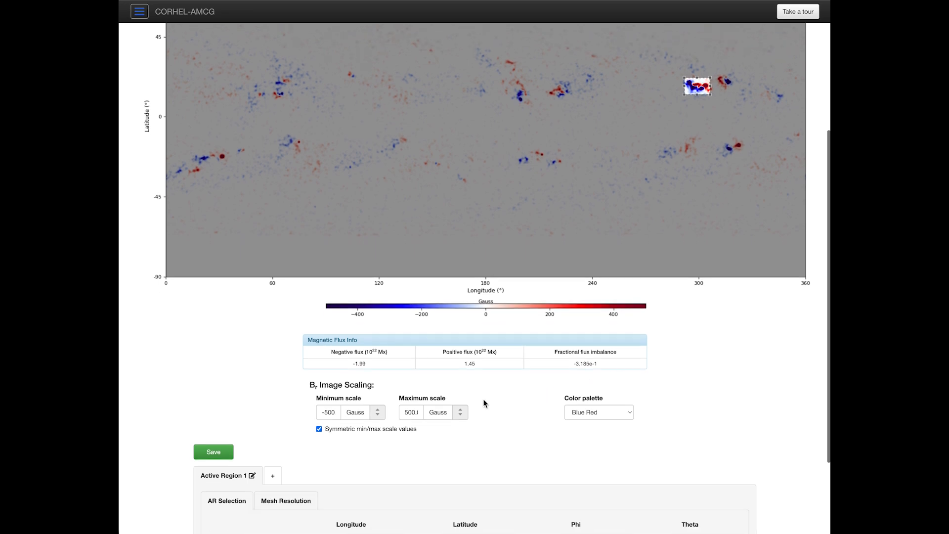
{"action": "left_click", "coordinate": [339, 412]}
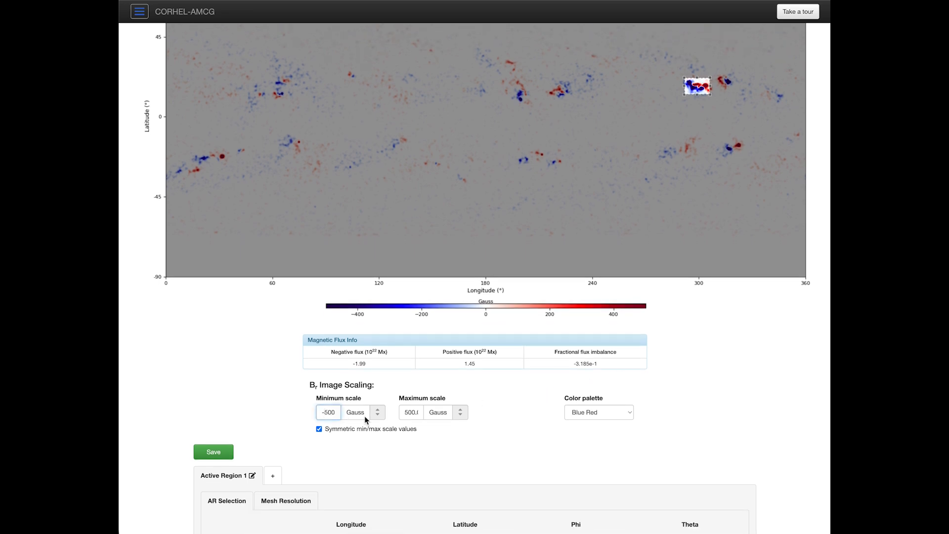
{"action": "type", "text": "1"}
{"action": "key", "text": "Tab"}
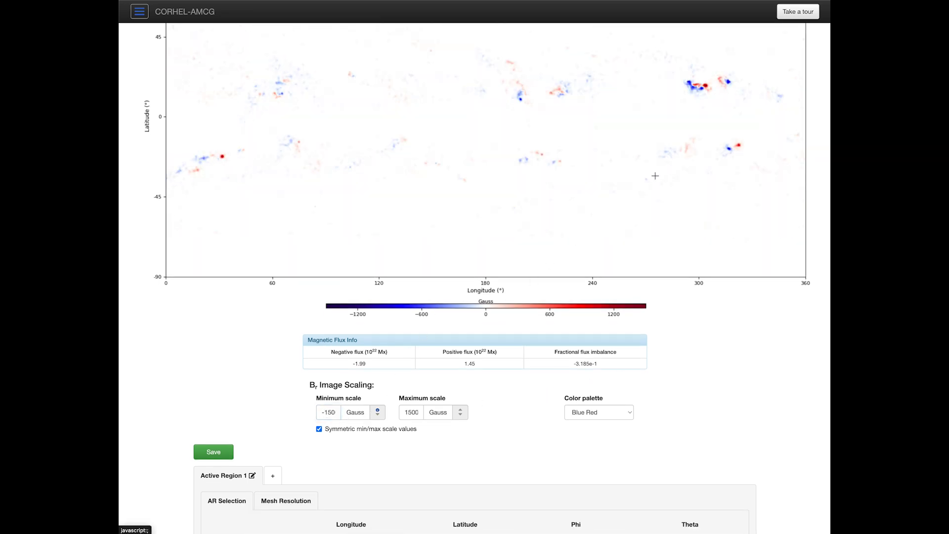
Step: Redraw the box to span 293.16–305.42° longitude and 14.14–20.90° latitude
{"action": "scroll", "coordinate": [654, 176], "scroll_direction": "up", "scroll_amount": 2}
{"action": "left_click_drag", "start_coordinate": [687, 194], "coordinate": [709, 208]}
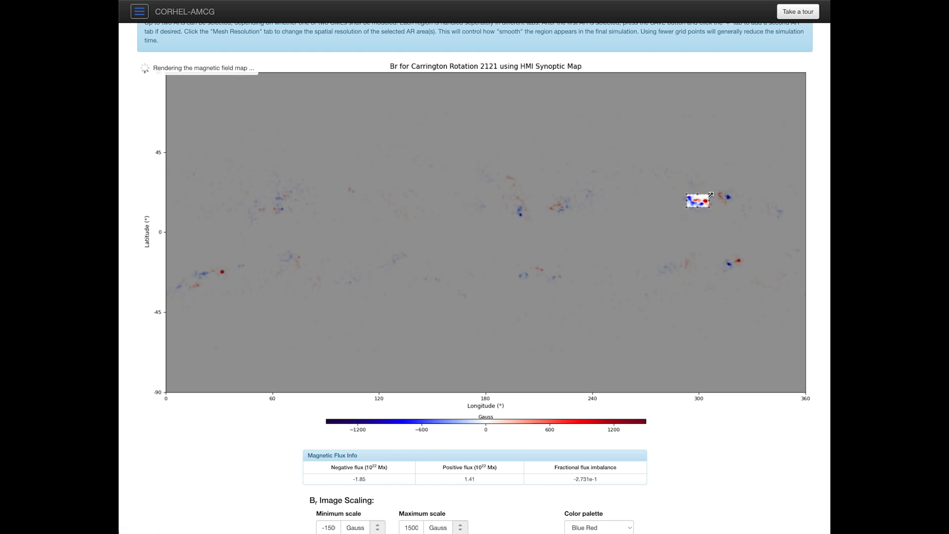
{"action": "left_click_drag", "start_coordinate": [710, 194], "coordinate": [708, 194]}
{"action": "scroll", "coordinate": [653, 326], "scroll_direction": "up", "scroll_amount": 3}
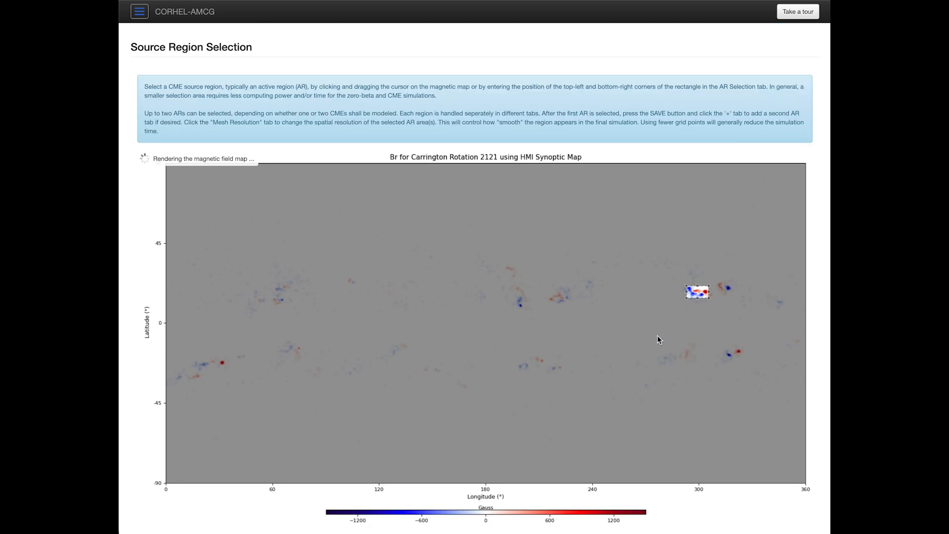
{"action": "scroll", "coordinate": [672, 319], "scroll_direction": "down", "scroll_amount": 1}
{"action": "scroll", "coordinate": [671, 319], "scroll_direction": "down", "scroll_amount": 5}
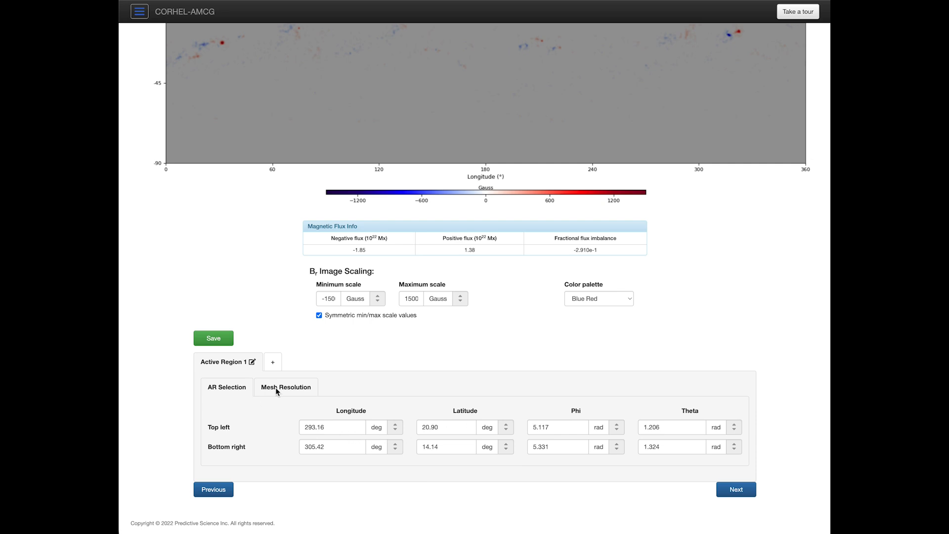
Step: Set the mesh Minimum Δs to 0.003, giving 71 × 39 grid points
{"action": "left_click", "coordinate": [291, 387]}
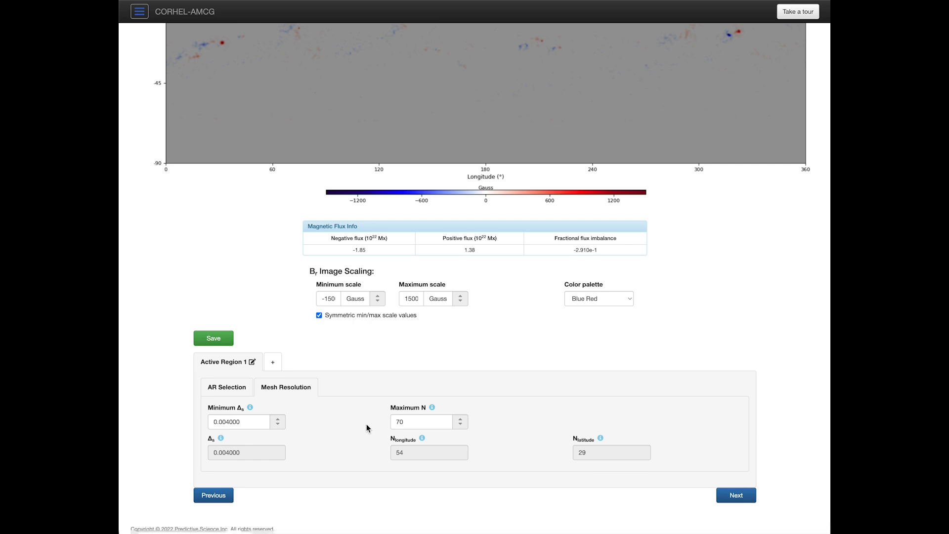
{"action": "left_click", "coordinate": [227, 421]}
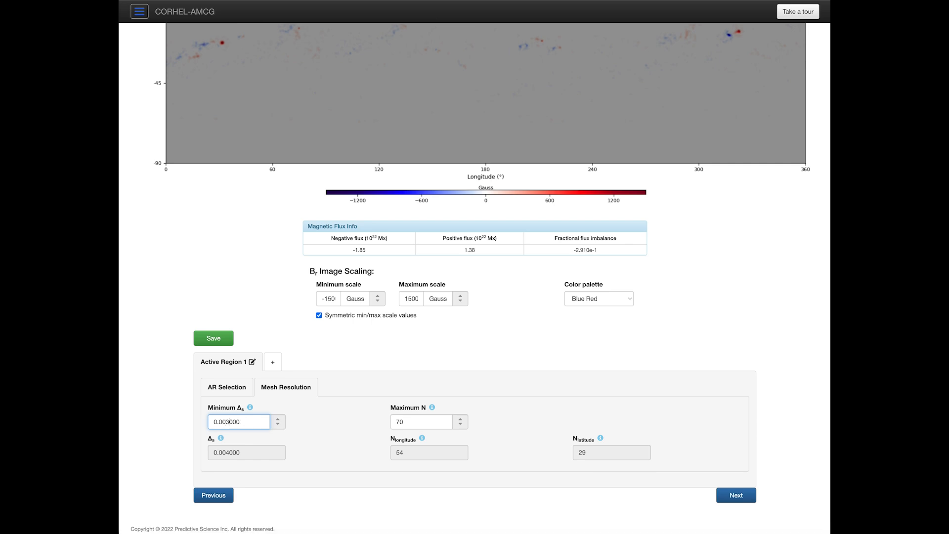
{"action": "key", "text": "Tab"}
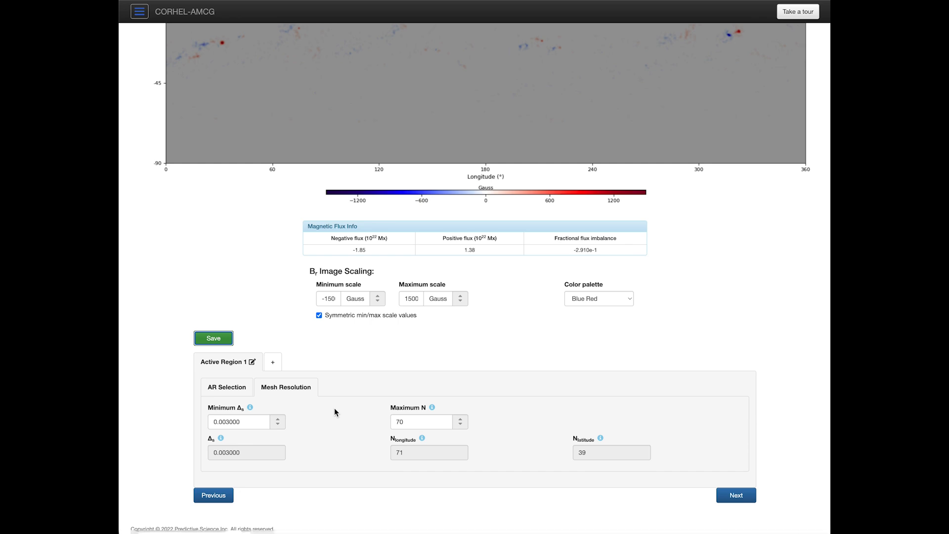
Step: Rename Active Region 1 to 'MFR1 NE' and save the region
{"action": "left_click", "coordinate": [228, 363]}
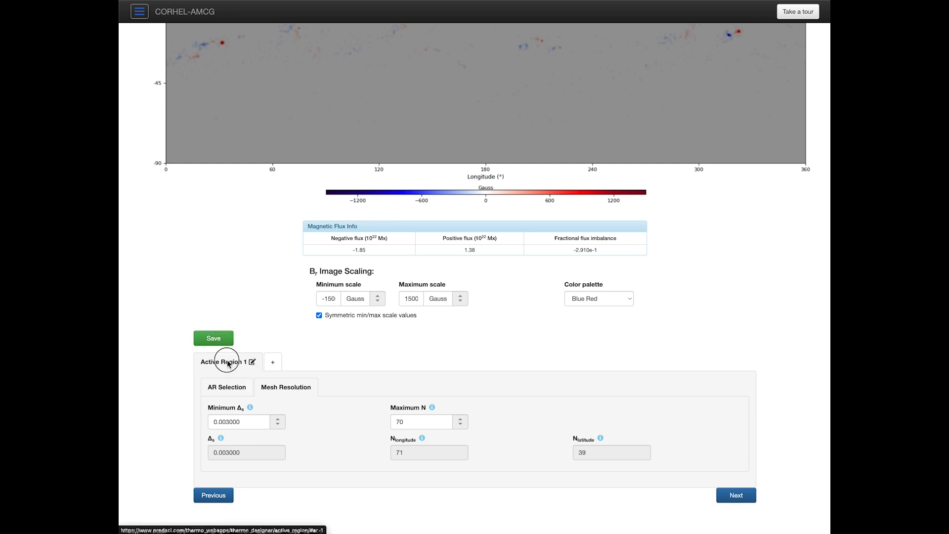
{"action": "key", "text": "super+a"}
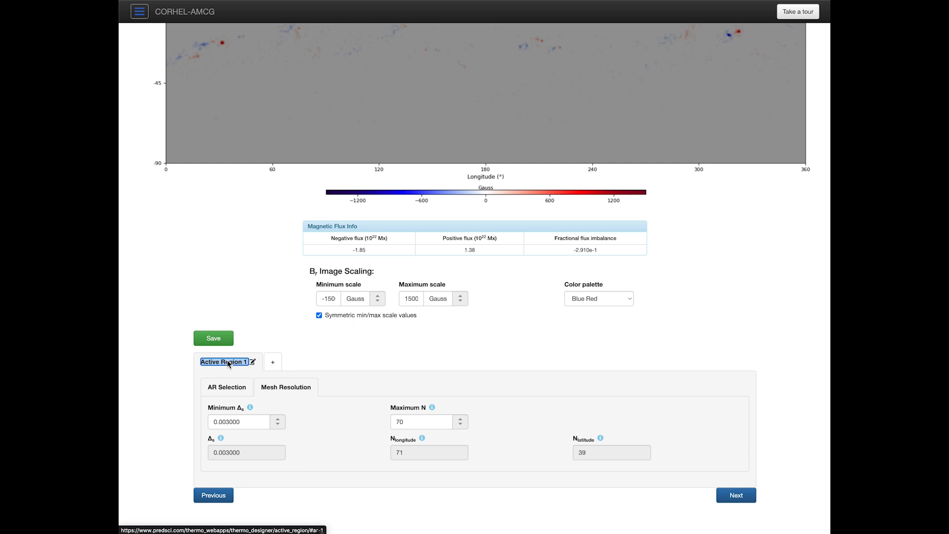
{"action": "type", "text": "MF"}
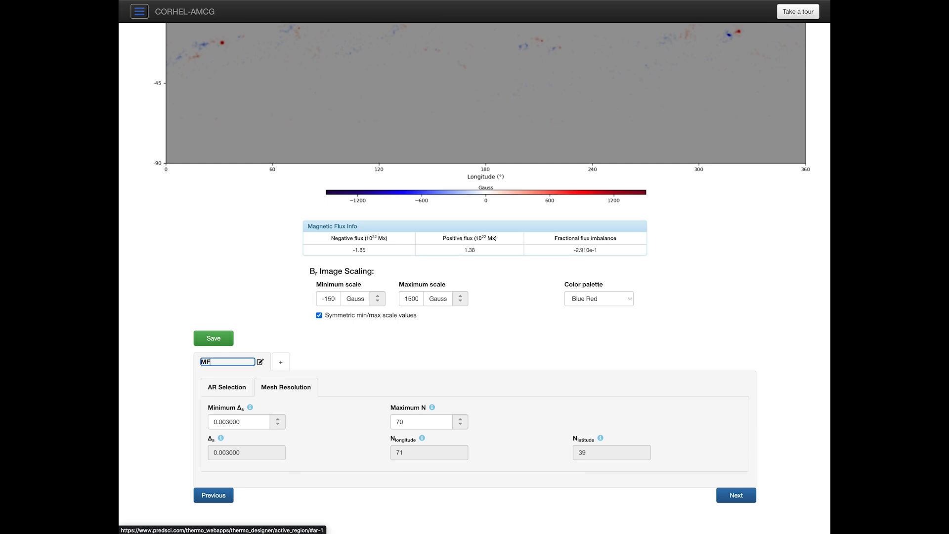
{"action": "type", "text": "R1 NE"}
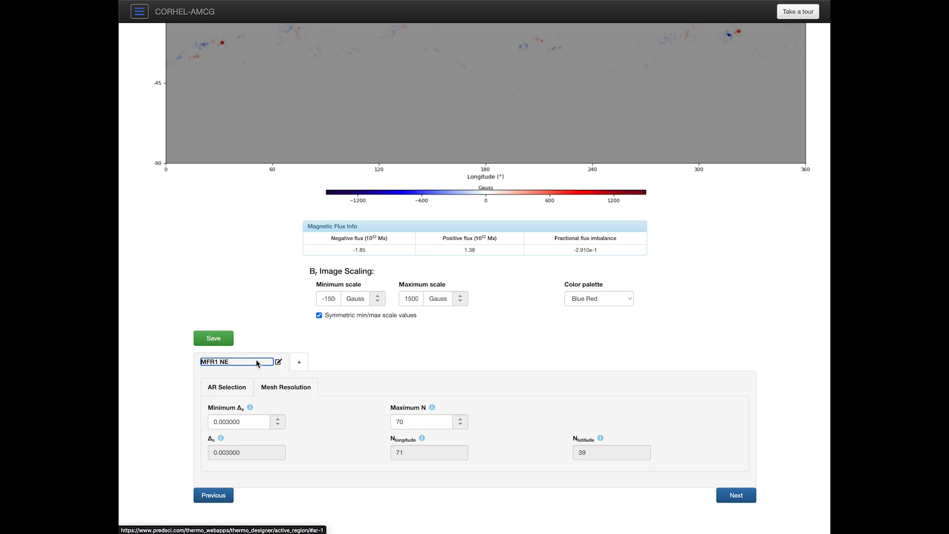
{"action": "key", "text": "Tab"}
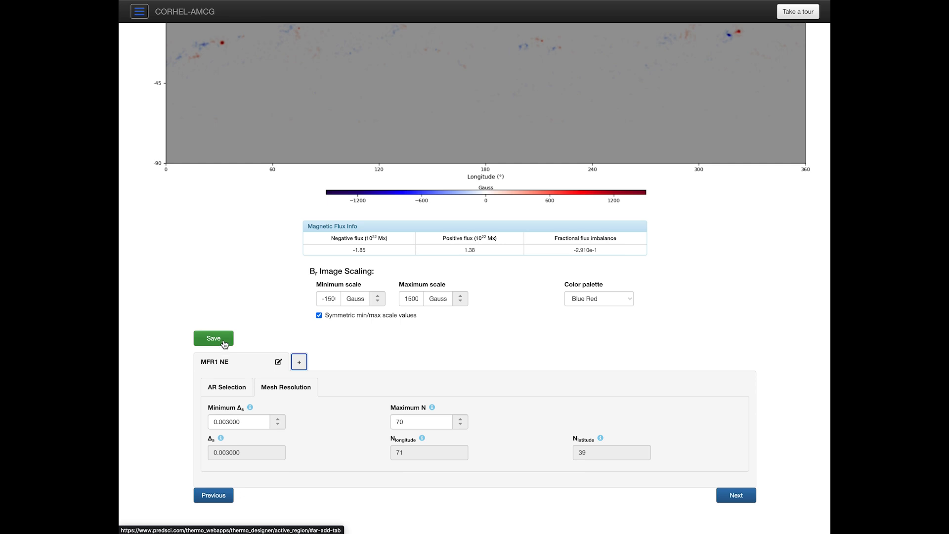
{"action": "left_click", "coordinate": [223, 341]}
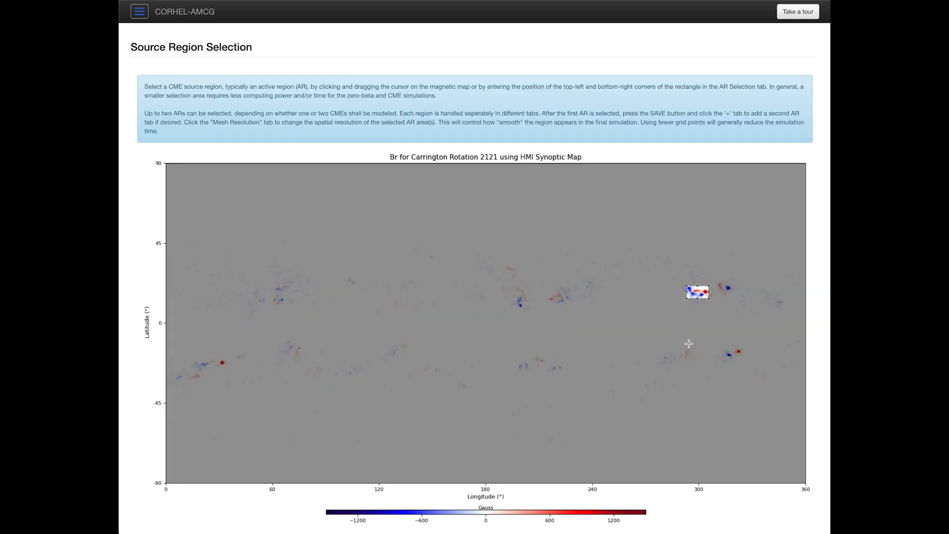
Step: Add a second source region, Active Region 2, and open its settings
{"action": "scroll", "coordinate": [597, 425], "scroll_direction": "down", "scroll_amount": 6}
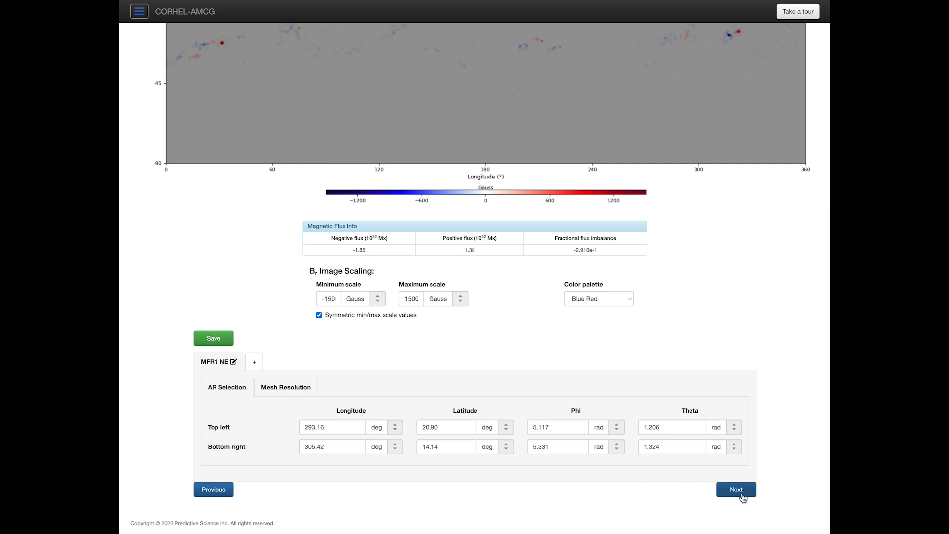
{"action": "left_click", "coordinate": [256, 364]}
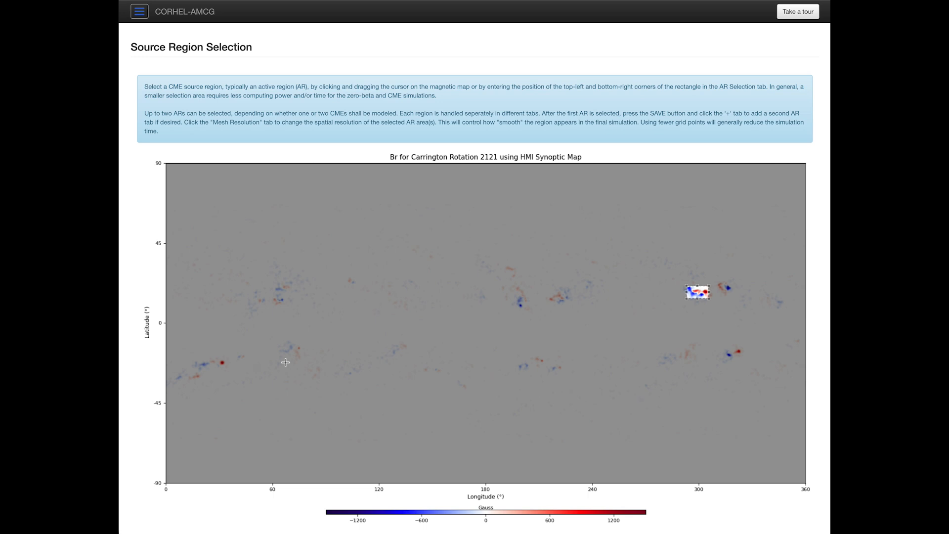
{"action": "scroll", "coordinate": [634, 348], "scroll_direction": "down", "scroll_amount": 6}
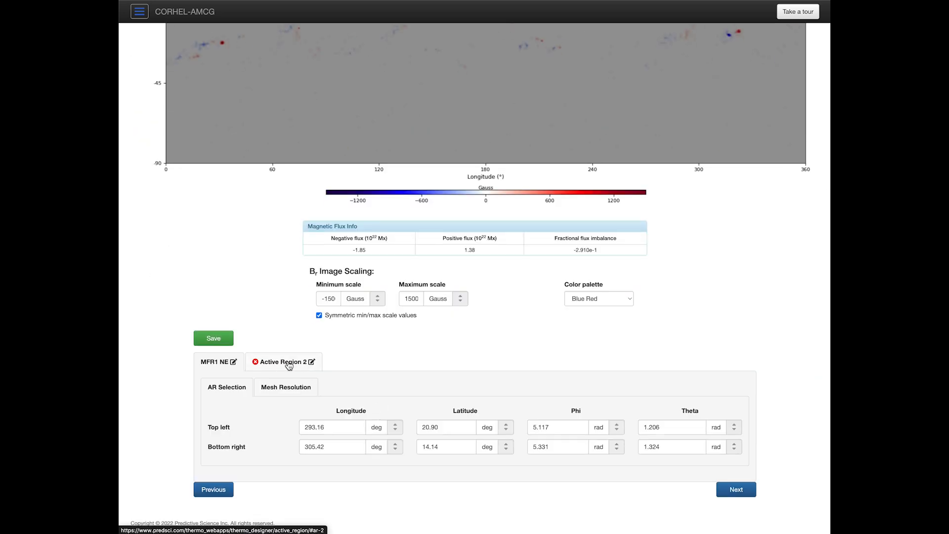
{"action": "left_click", "coordinate": [288, 363]}
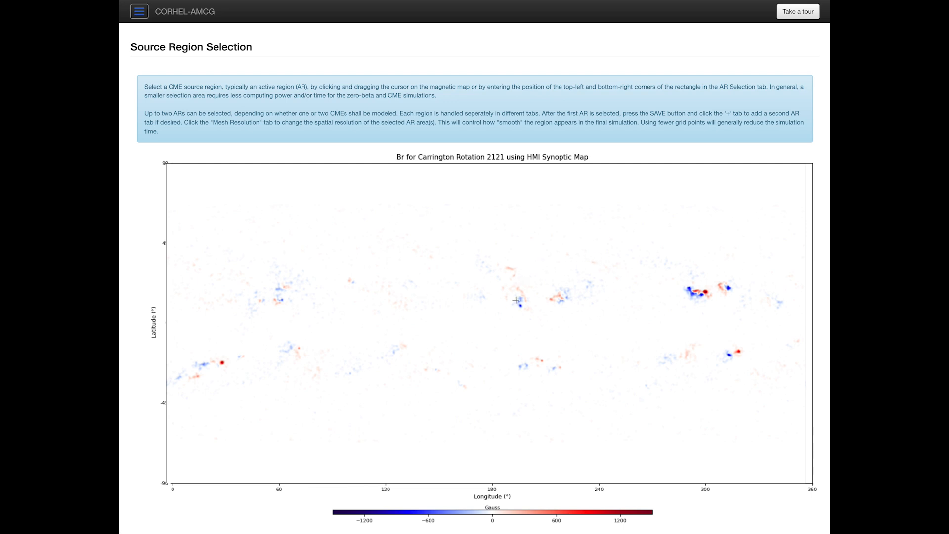
Step: Box a small patch at 299.92–305.67° longitude and 13.64–19.90° latitude
{"action": "left_click_drag", "start_coordinate": [511, 288], "coordinate": [578, 309]}
{"action": "left_click_drag", "start_coordinate": [715, 342], "coordinate": [743, 358]}
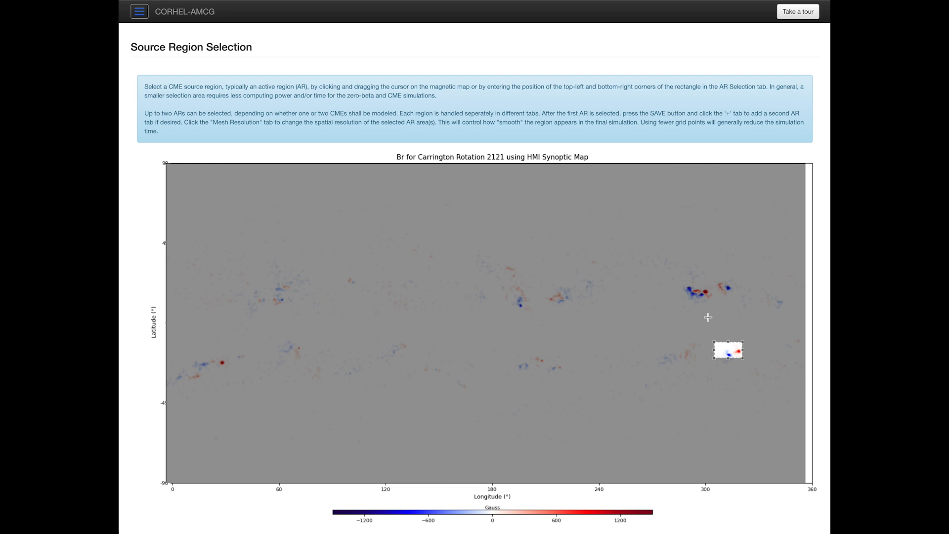
{"action": "left_click", "coordinate": [695, 283]}
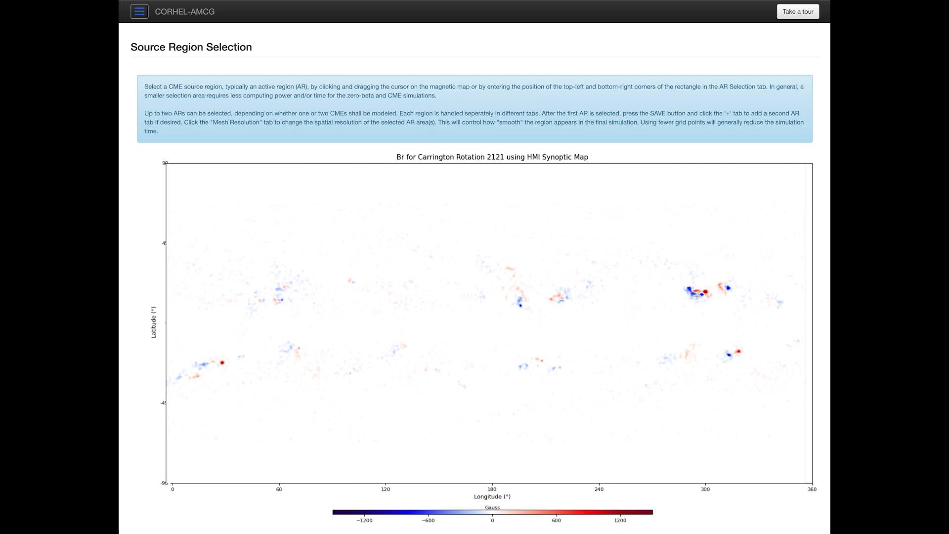
{"action": "left_click_drag", "start_coordinate": [694, 287], "coordinate": [710, 300]}
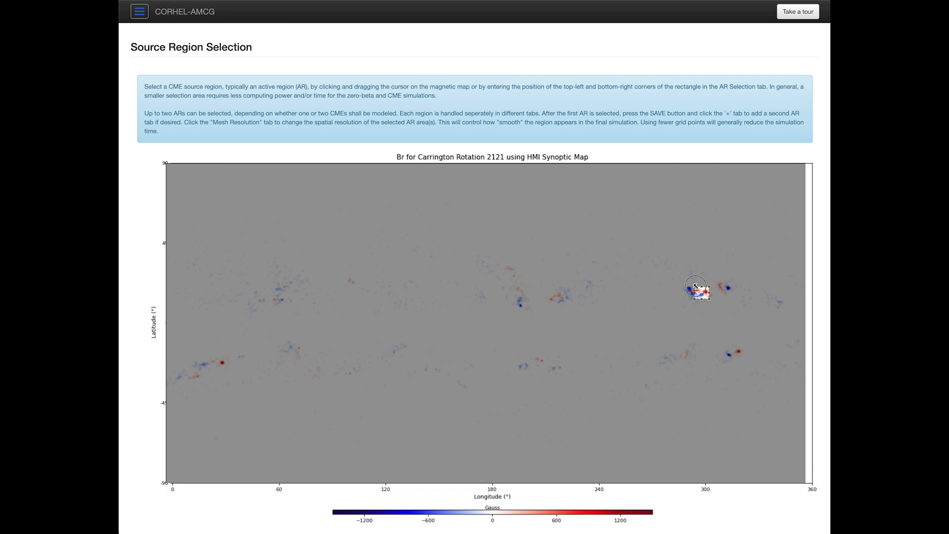
{"action": "left_click_drag", "start_coordinate": [695, 287], "coordinate": [697, 287]}
{"action": "scroll", "coordinate": [624, 326], "scroll_direction": "down", "scroll_amount": 6}
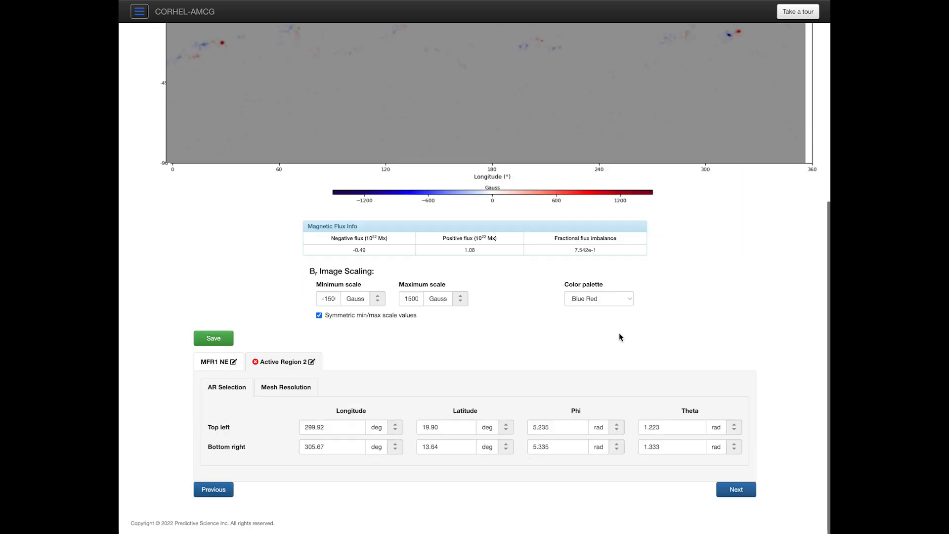
Step: Rename the second region to 'MFR2 SW'
{"action": "left_click", "coordinate": [287, 363]}
{"action": "type", "text": "MFR2"}
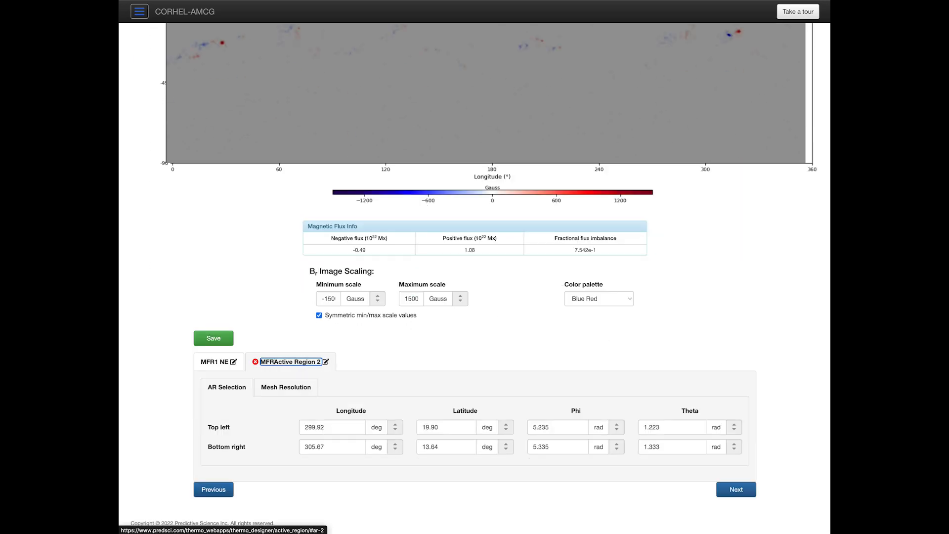
{"action": "key", "text": "Delete"}
{"action": "key", "text": "Delete"}
{"action": "key", "text": "Delete"}
{"action": "key", "text": "Delete"}
{"action": "key", "text": "Delete"}
{"action": "key", "text": "Delete"}
{"action": "key", "text": "Delete"}
{"action": "key", "text": "Delete"}
{"action": "key", "text": "Delete"}
{"action": "key", "text": "Delete"}
{"action": "key", "text": "Delete"}
{"action": "key", "text": "Delete"}
{"action": "key", "text": "Delete"}
{"action": "key", "text": "Delete"}
{"action": "key", "text": "Delete"}
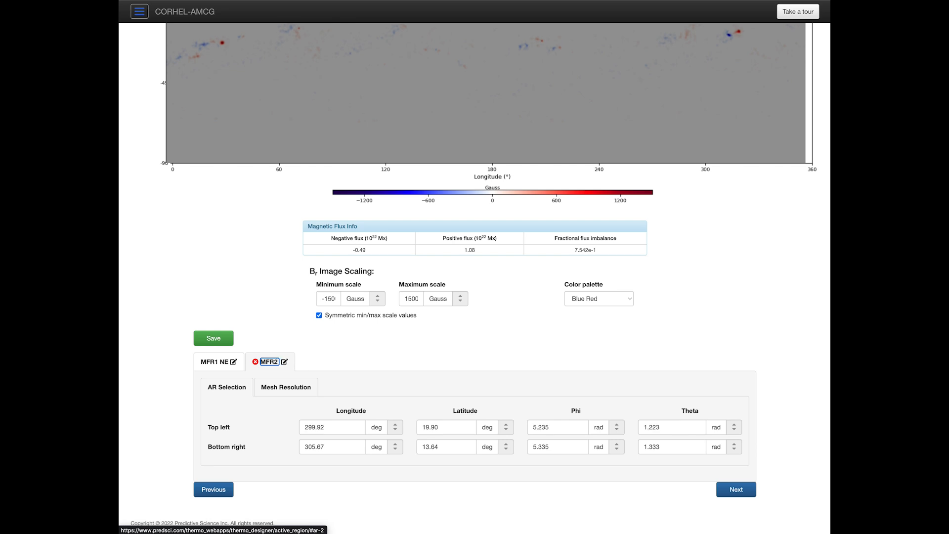
{"action": "type", "text": "SW"}
{"action": "key", "text": "Tab"}
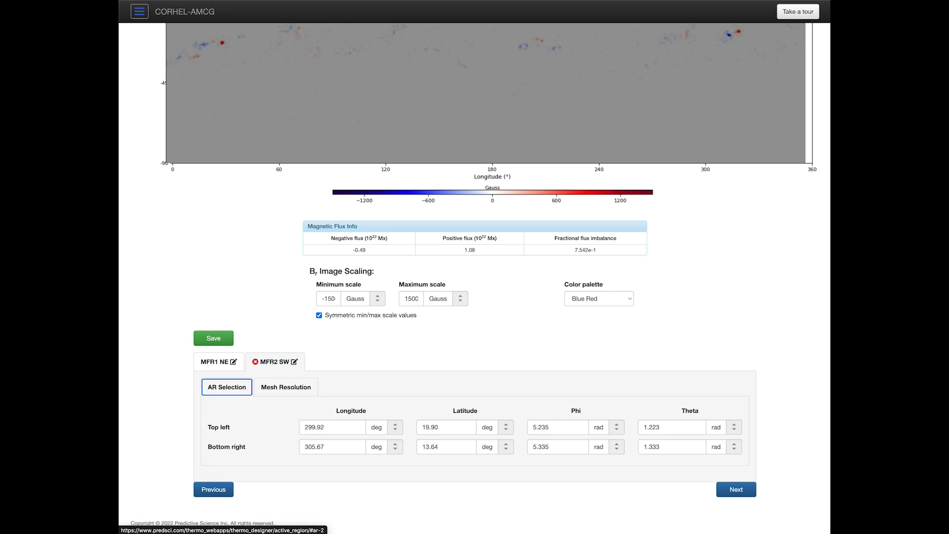
Step: Set Minimum Δs to 0.003000, raising the grid to 33 by 36 points
{"action": "left_click", "coordinate": [286, 389]}
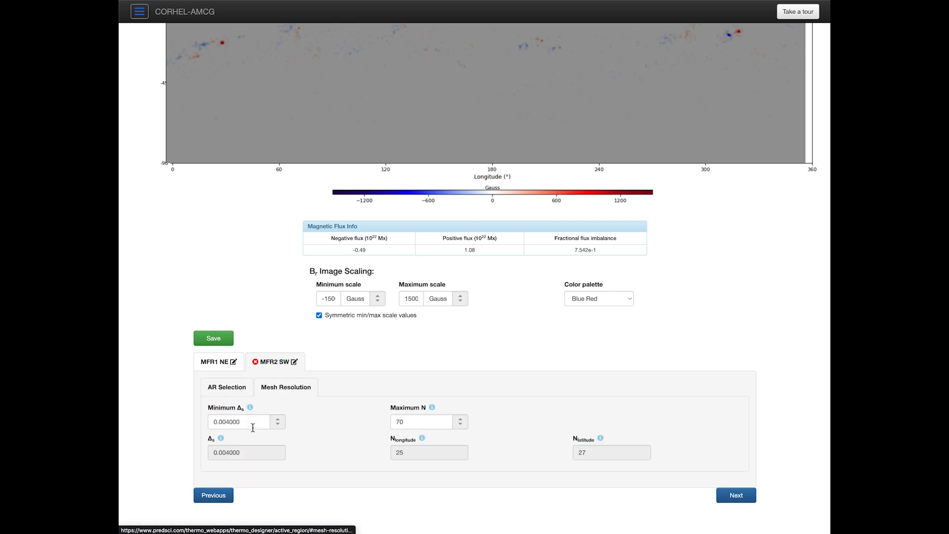
{"action": "left_click", "coordinate": [226, 421]}
{"action": "key", "text": "Tab"}
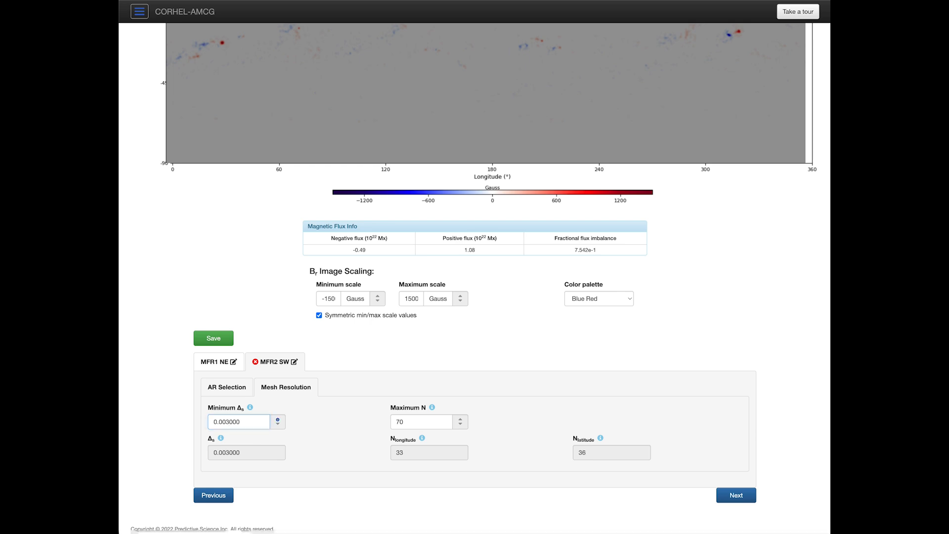
{"action": "scroll", "coordinate": [715, 367], "scroll_direction": "up", "scroll_amount": 7}
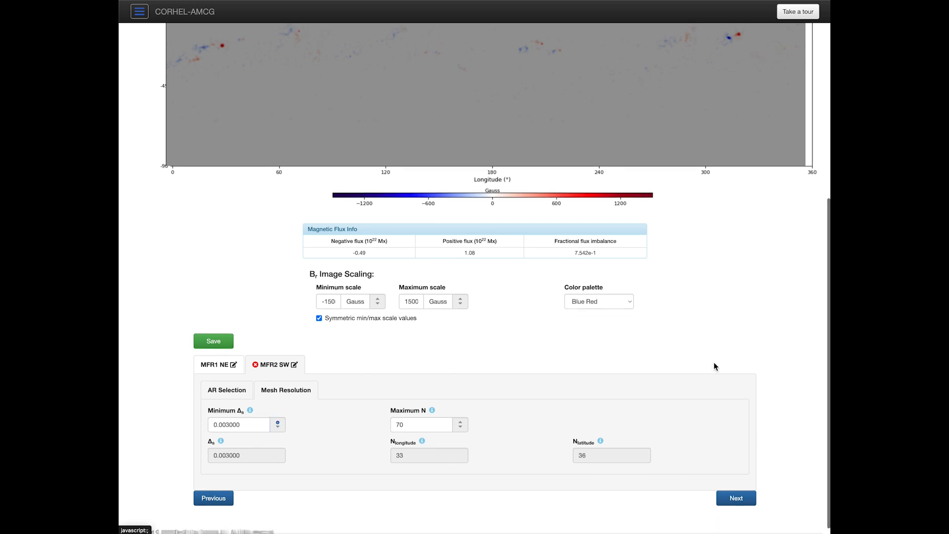
{"action": "scroll", "coordinate": [712, 387], "scroll_direction": "down", "scroll_amount": 7}
Step: Finish map selection and open the Step Overview page listing all four steps
{"action": "left_click", "coordinate": [754, 488]}
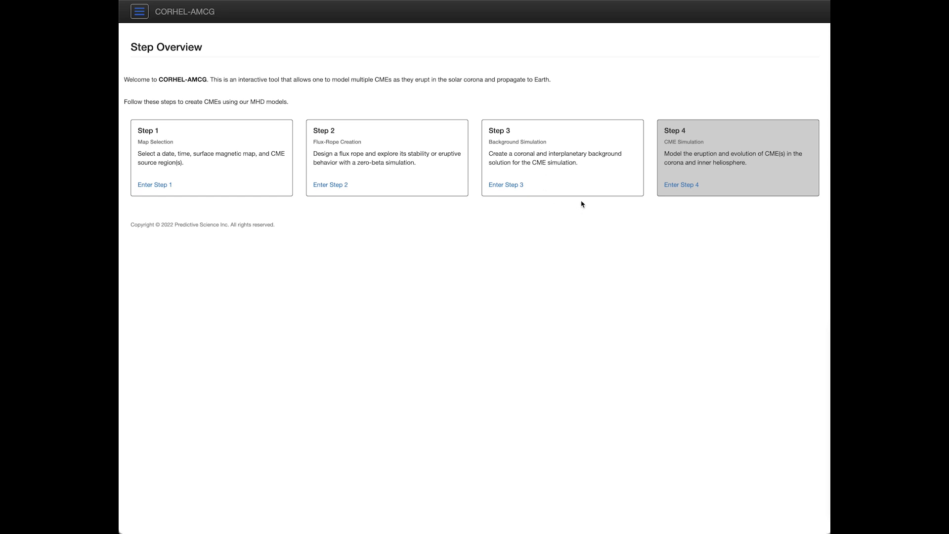
Step: Enter Step 2, Flux-Rope Creation, and open PIL selection for the MFR1 NE region
{"action": "left_click", "coordinate": [332, 186]}
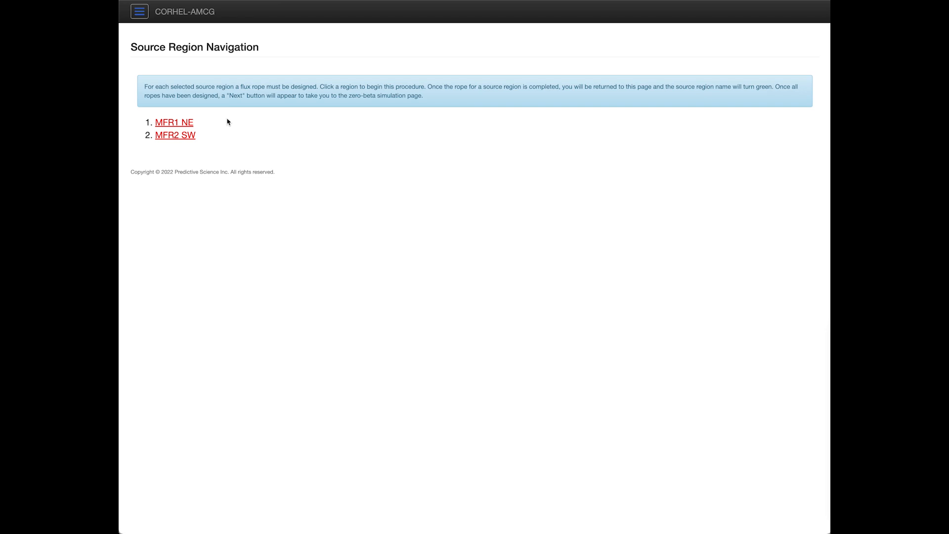
{"action": "left_click", "coordinate": [183, 123]}
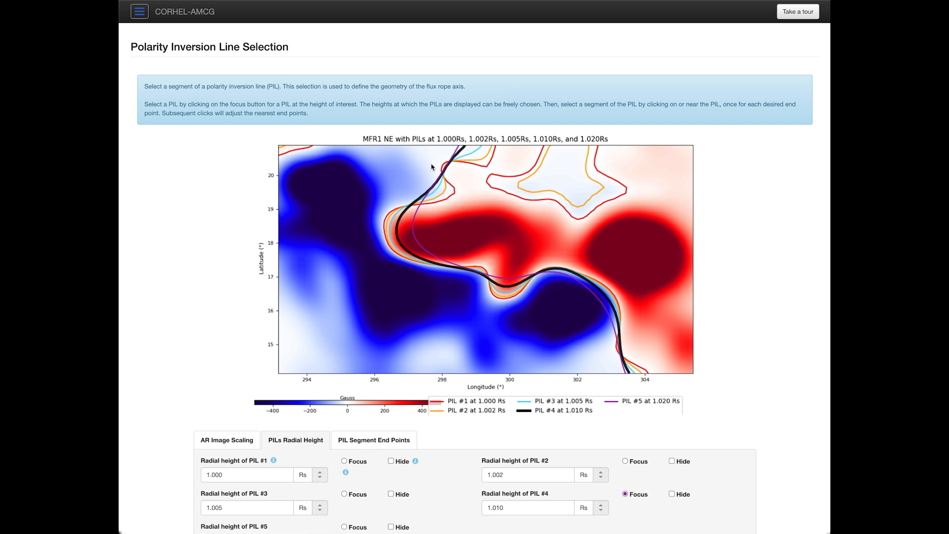
{"action": "left_click", "coordinate": [237, 442]}
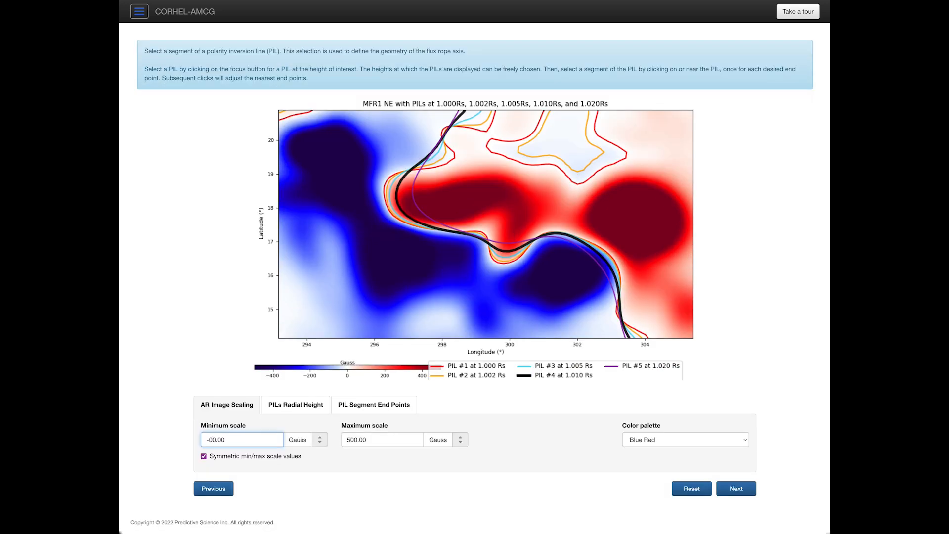
{"action": "key", "text": "Tab"}
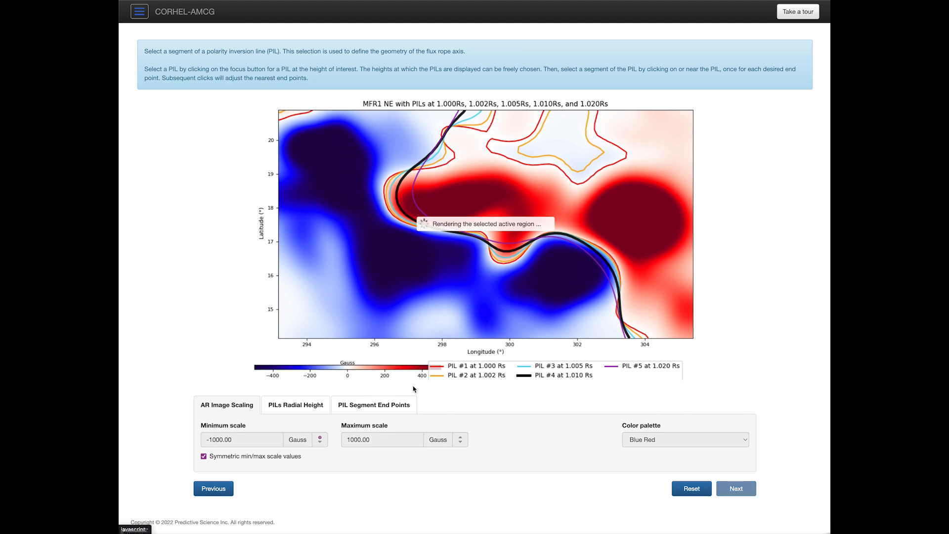
{"action": "left_click", "coordinate": [311, 406]}
{"action": "scroll", "coordinate": [187, 197], "scroll_direction": "down", "scroll_amount": 3}
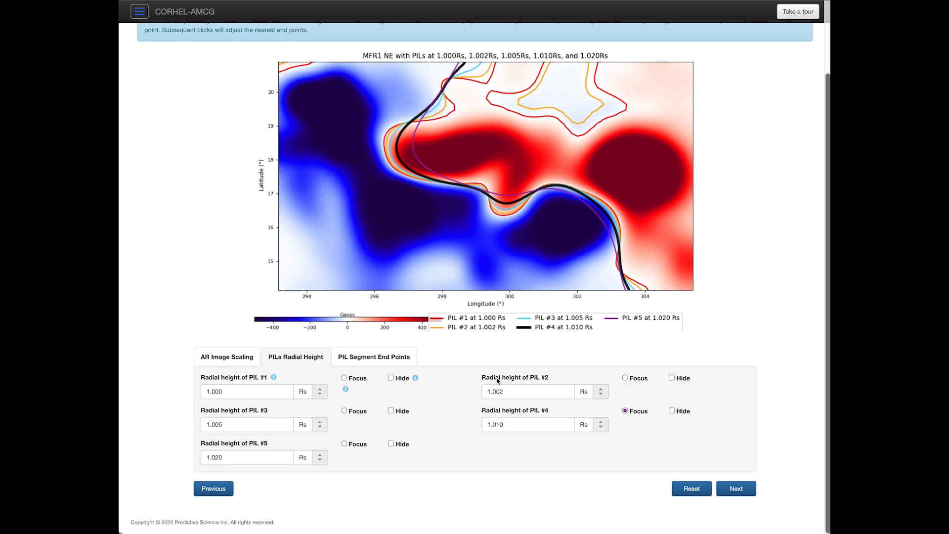
Step: Compare PIL #5 and PIL #1, then return focus to PIL #4 at 1.010 Rs
{"action": "left_click", "coordinate": [344, 444]}
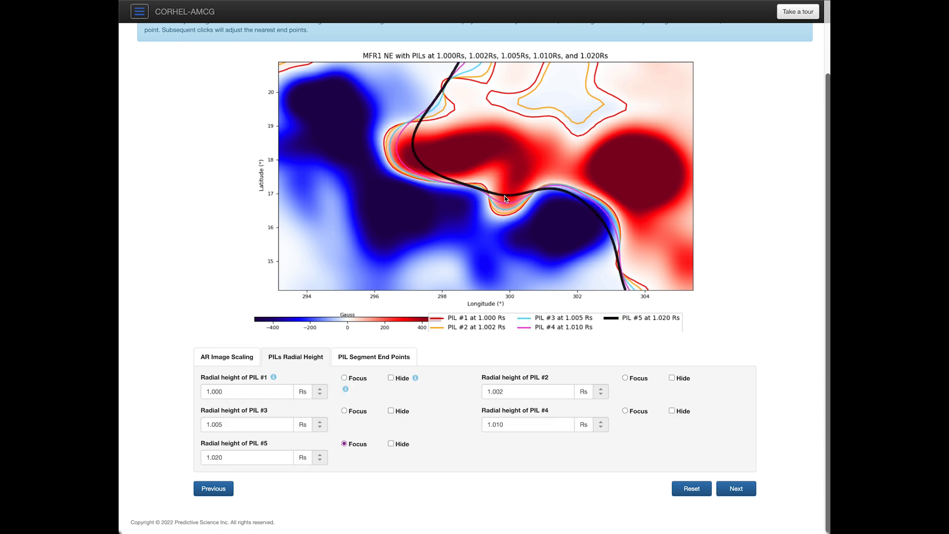
{"action": "left_click", "coordinate": [344, 378]}
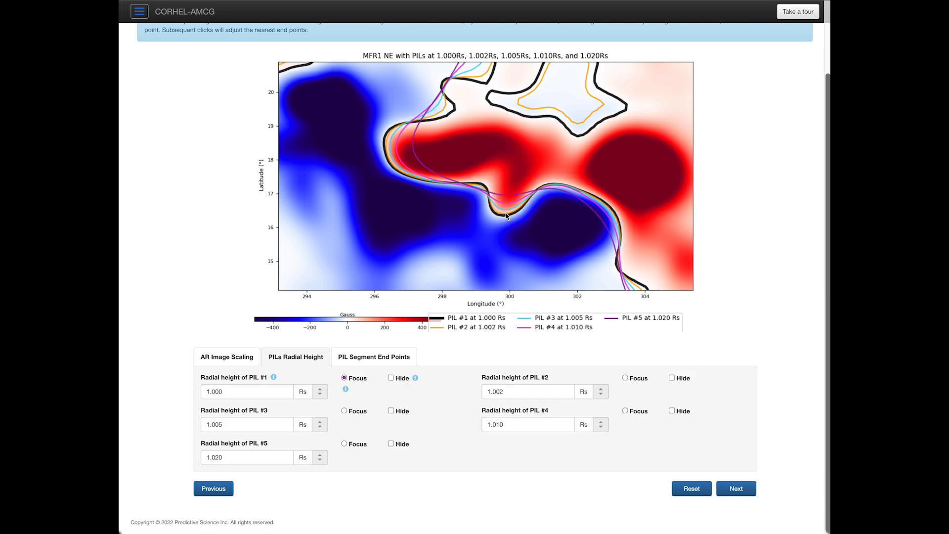
{"action": "left_click", "coordinate": [625, 412]}
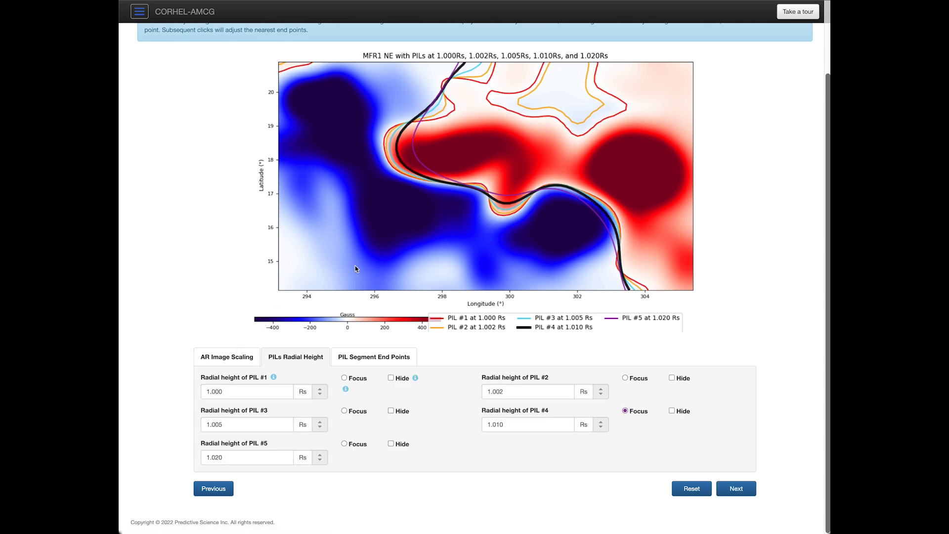
Step: Lower the AR Image Scaling minimum and mark the first end point on PIL #4's western bend
{"action": "left_click", "coordinate": [231, 360]}
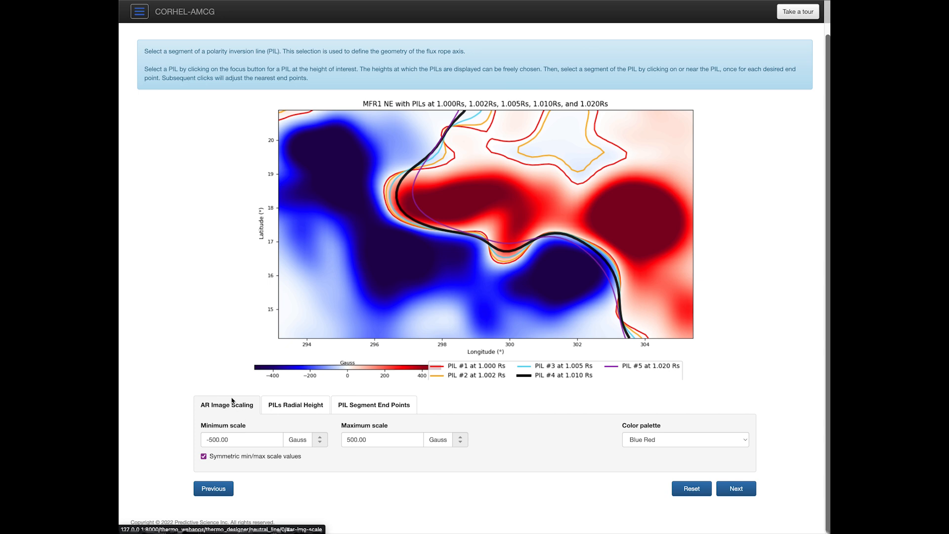
{"action": "left_click", "coordinate": [211, 439]}
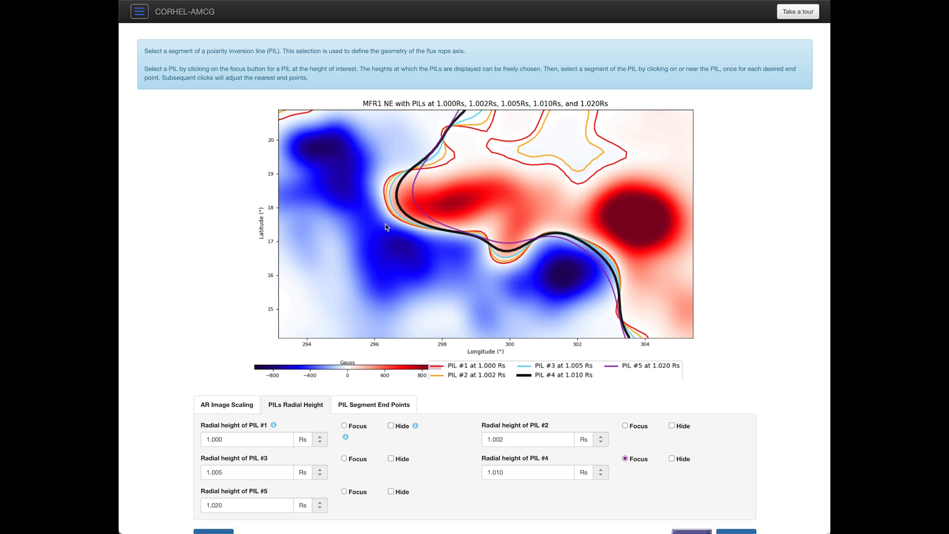
{"action": "left_click", "coordinate": [372, 200]}
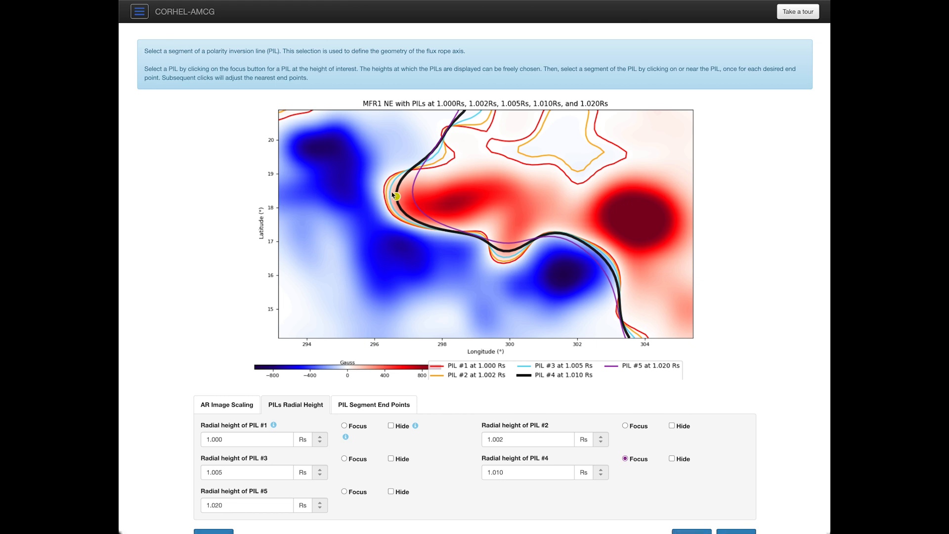
Step: Place the second end point near 301.5° longitude, refine both ends along PIL #4, and confirm
{"action": "left_click", "coordinate": [560, 247]}
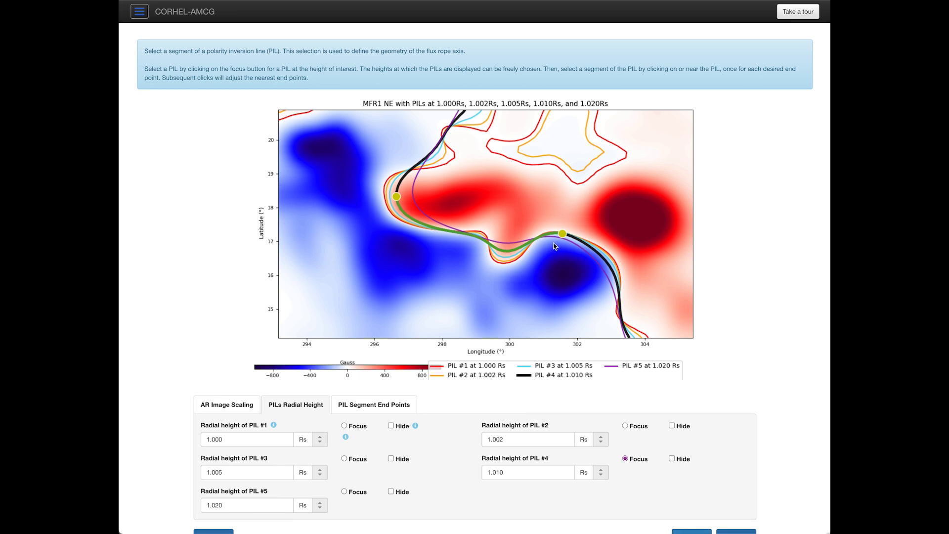
{"action": "left_click", "coordinate": [576, 256]}
{"action": "left_click", "coordinate": [397, 189]}
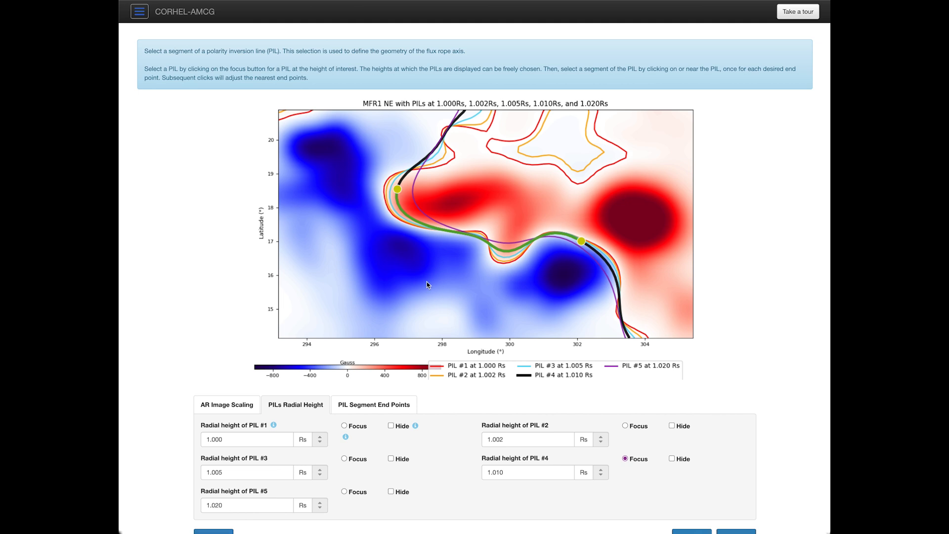
{"action": "scroll", "coordinate": [717, 420], "scroll_direction": "down", "scroll_amount": 1}
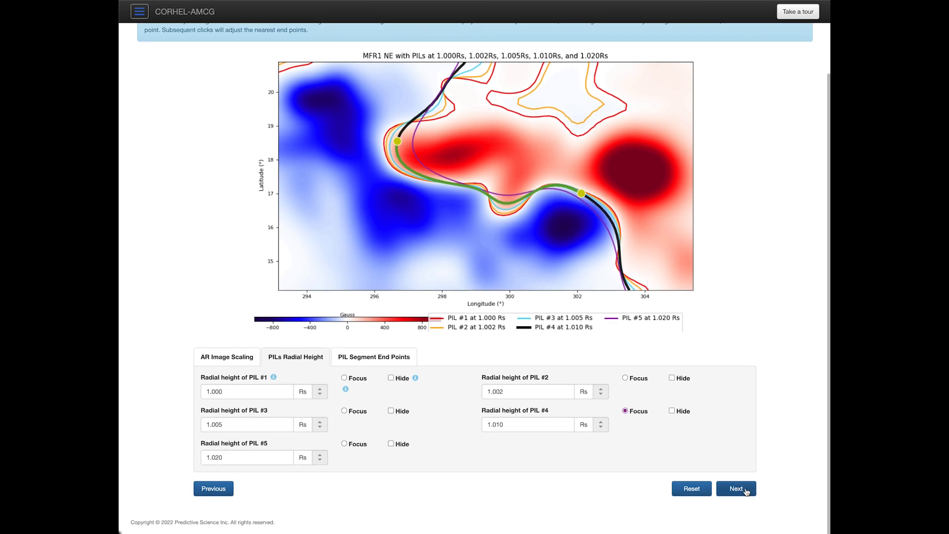
{"action": "left_click", "coordinate": [745, 490]}
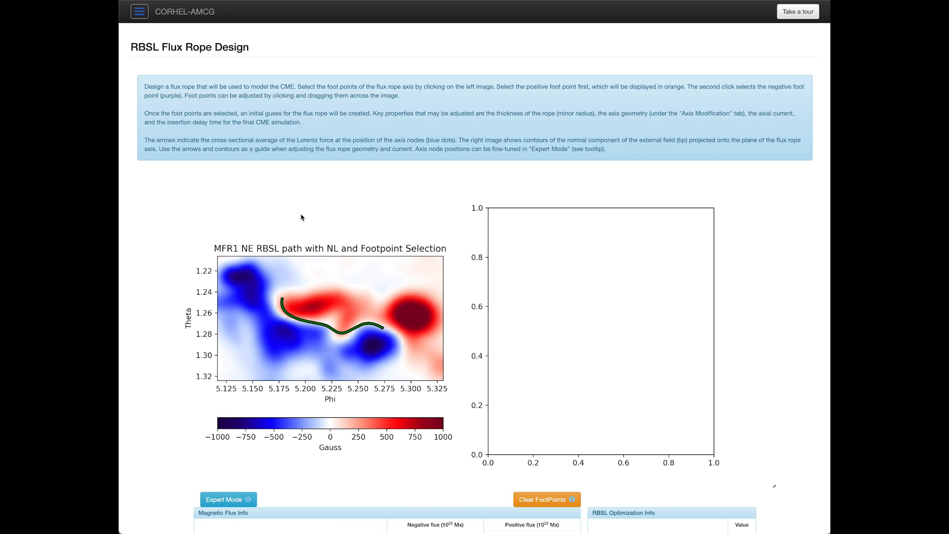
Step: Scroll through the RBSL Flux Rope Design page to review its tables and tabs
{"action": "scroll", "coordinate": [406, 276], "scroll_direction": "down", "scroll_amount": 5}
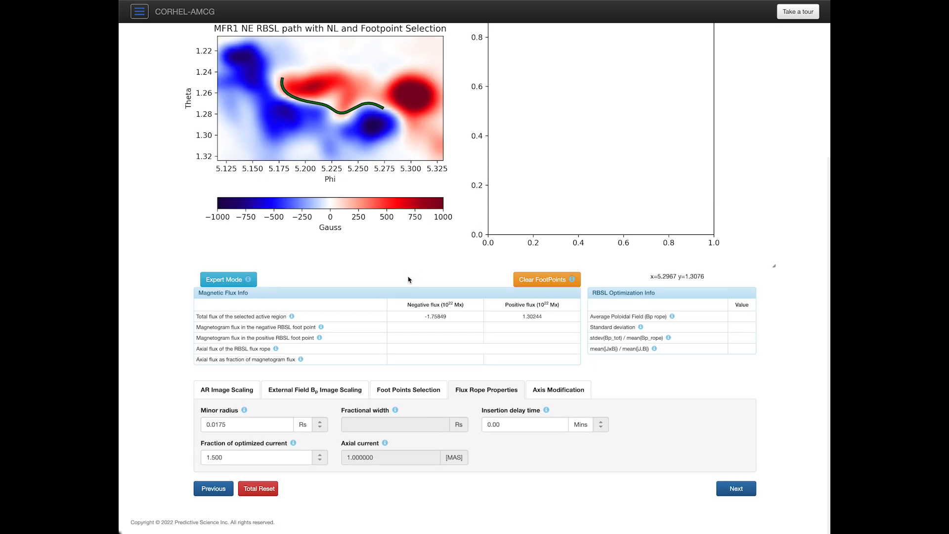
{"action": "scroll", "coordinate": [409, 280], "scroll_direction": "up", "scroll_amount": 5}
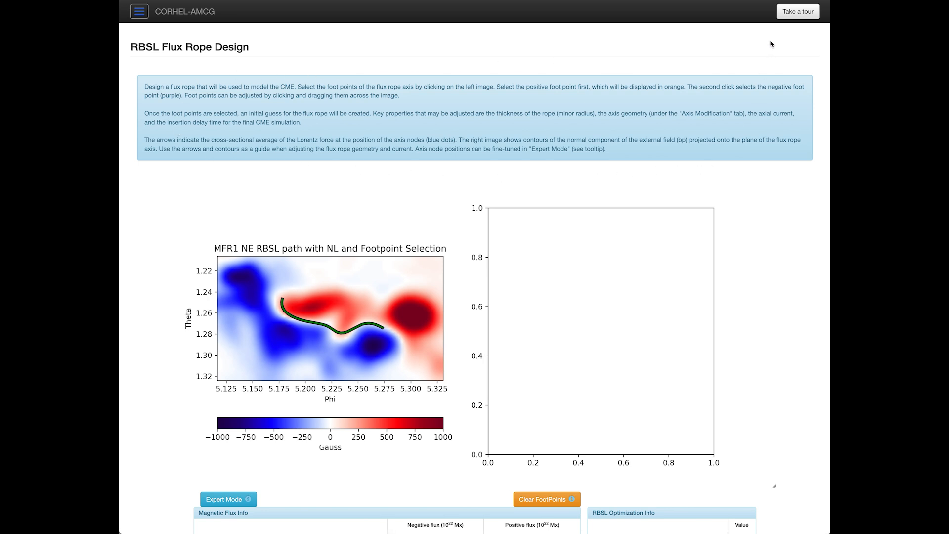
{"action": "left_click", "coordinate": [796, 15]}
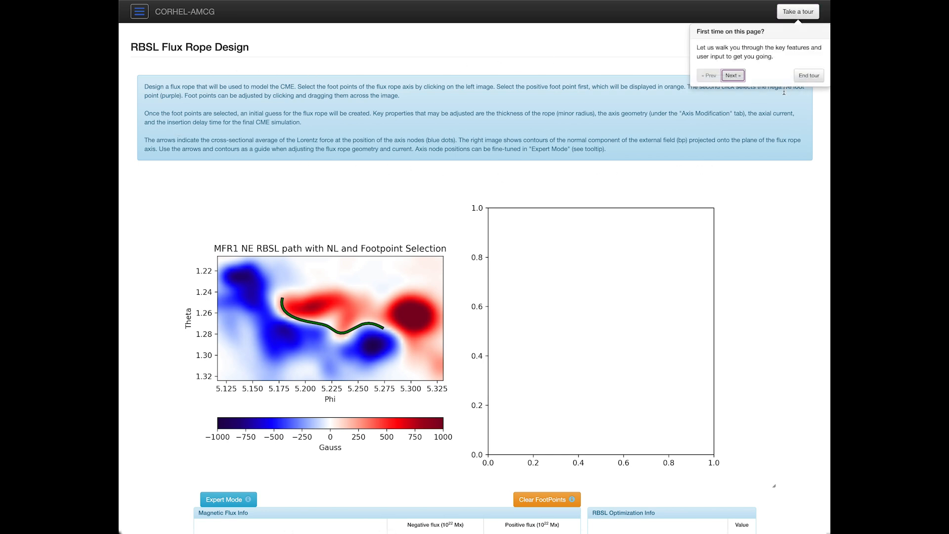
{"action": "left_click", "coordinate": [740, 77]}
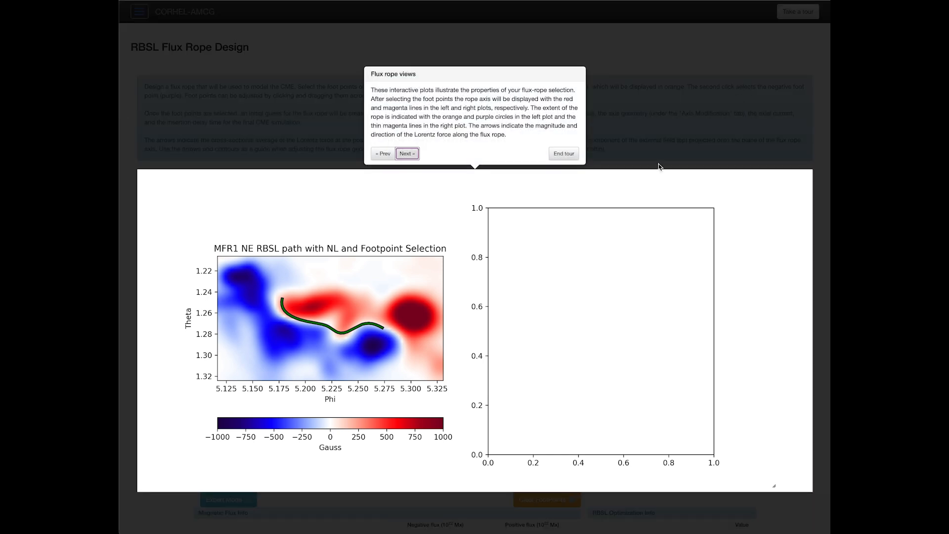
{"action": "left_click", "coordinate": [406, 154]}
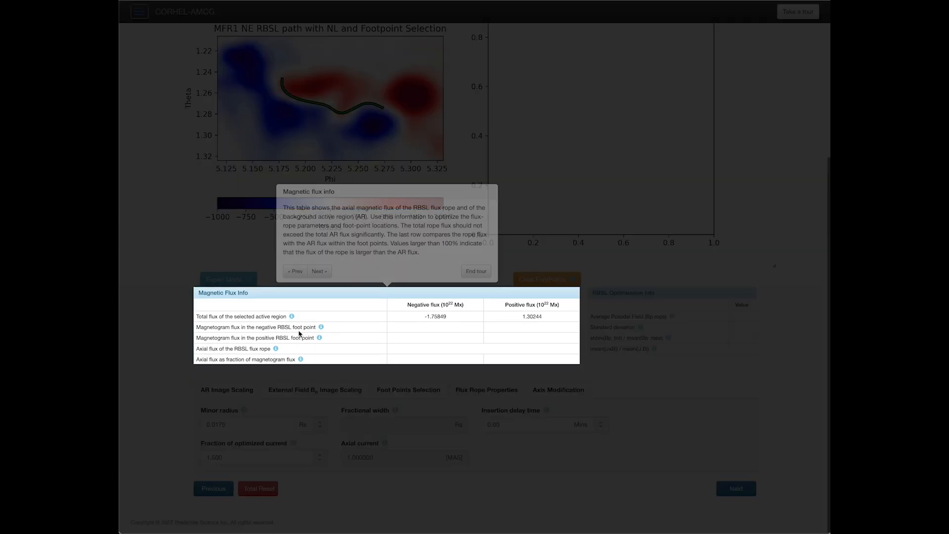
{"action": "left_click", "coordinate": [314, 269]}
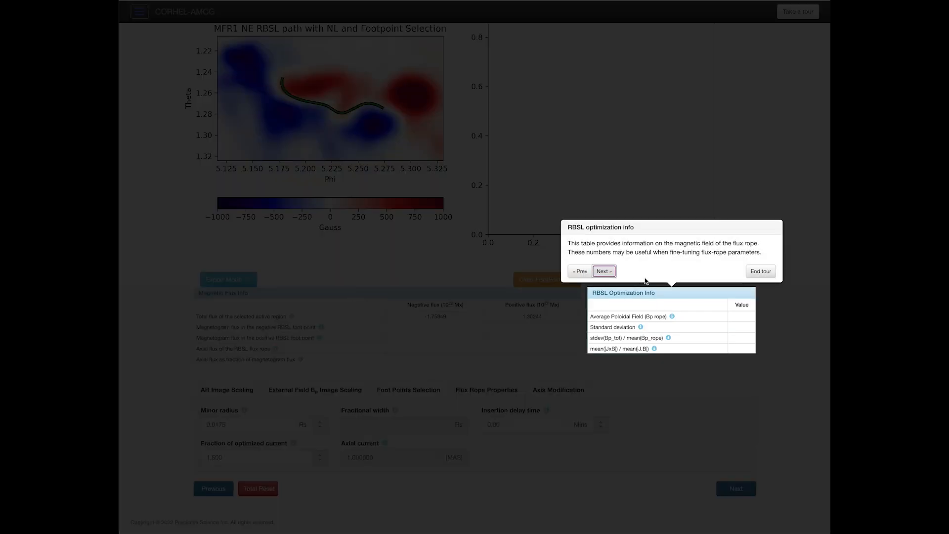
{"action": "left_click", "coordinate": [604, 271]}
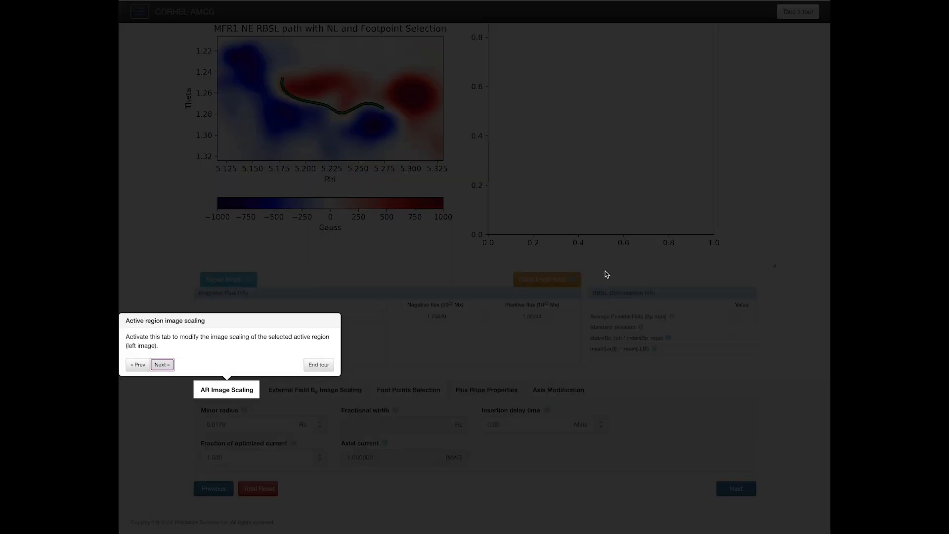
{"action": "left_click", "coordinate": [161, 364]}
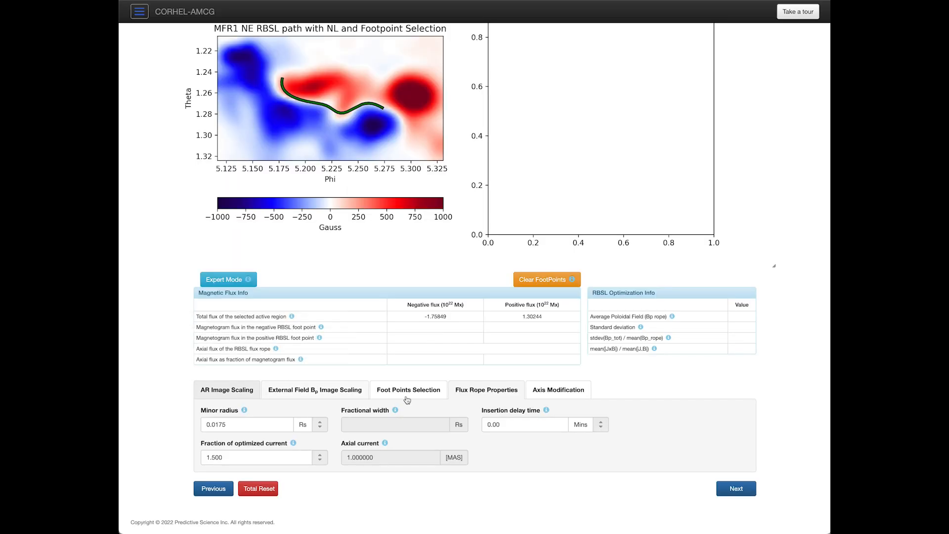
{"action": "left_click", "coordinate": [247, 365]}
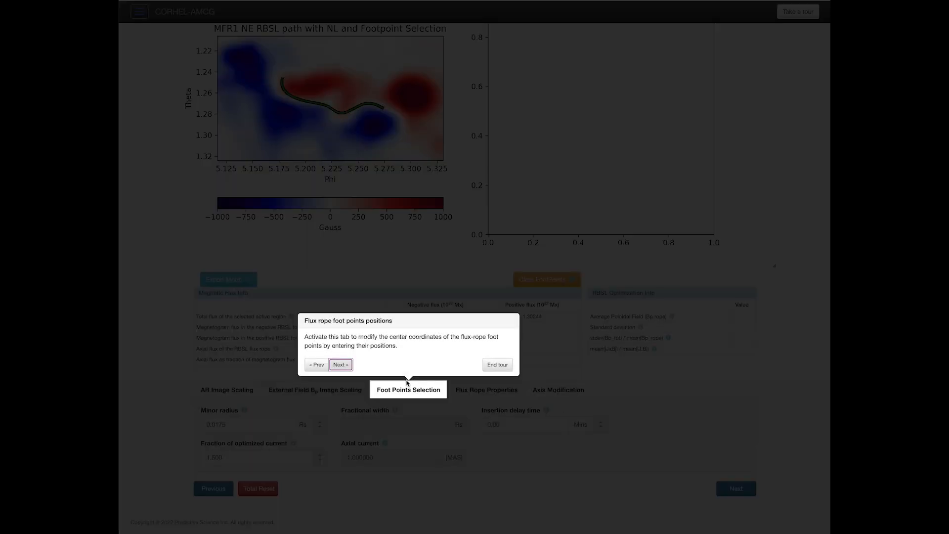
{"action": "left_click", "coordinate": [340, 365]}
{"action": "left_click", "coordinate": [418, 364]}
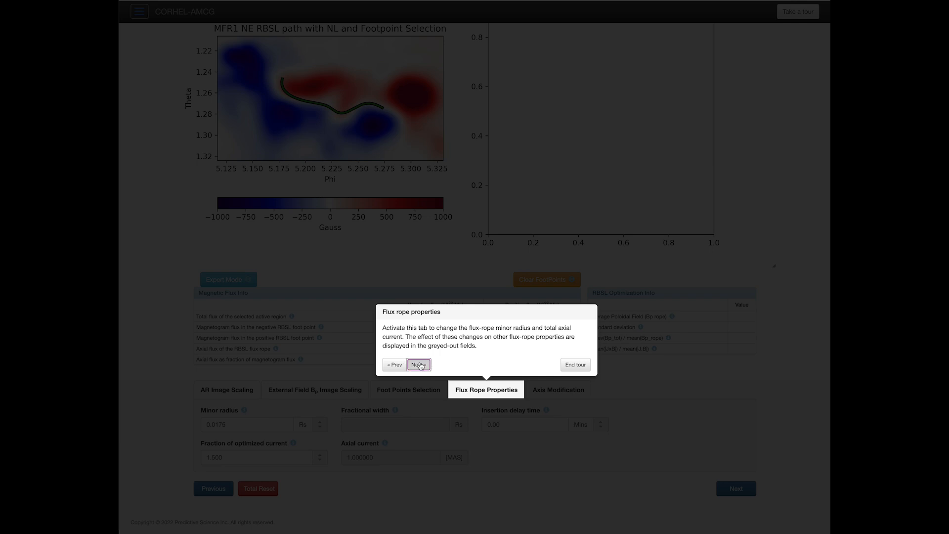
{"action": "left_click", "coordinate": [642, 366]}
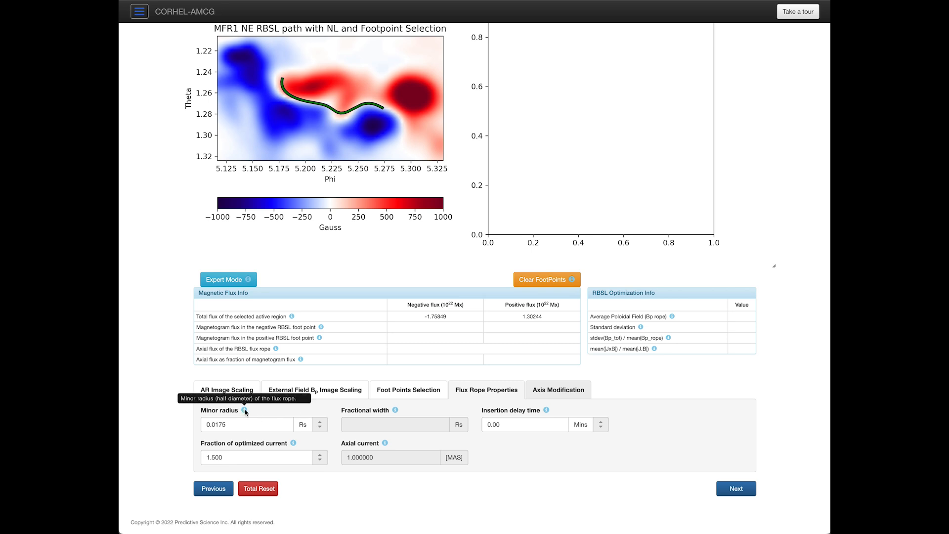
Step: Scroll up to the RBSL design instructions, then back down to the MFR1 NE plot and flux tables
{"action": "mouse_move", "coordinate": [396, 411]}
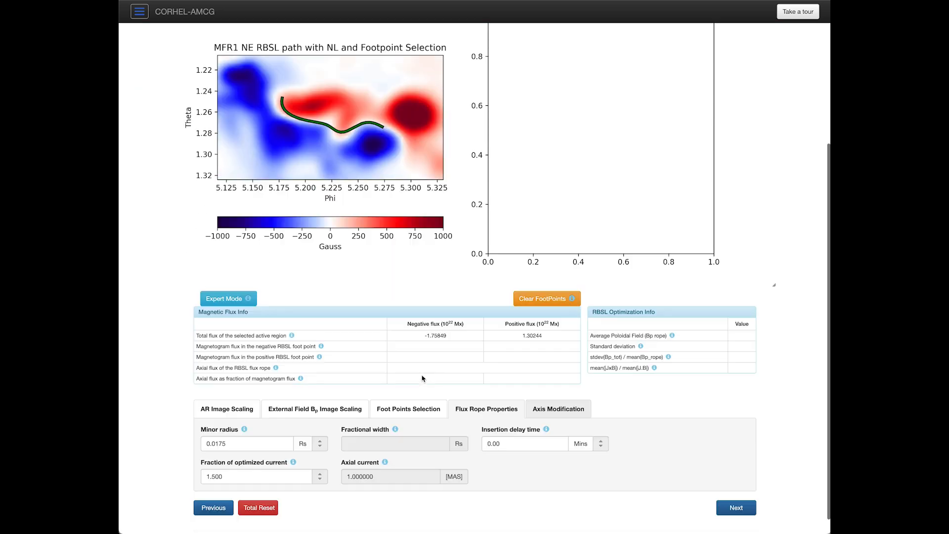
{"action": "scroll", "coordinate": [421, 371], "scroll_direction": "up", "scroll_amount": 5}
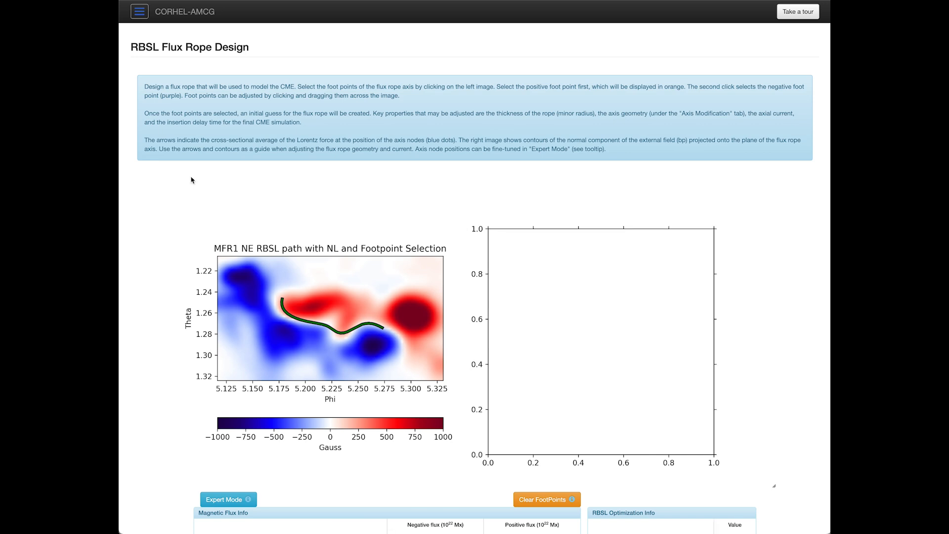
{"action": "scroll", "coordinate": [341, 191], "scroll_direction": "down", "scroll_amount": 2}
{"action": "scroll", "coordinate": [346, 188], "scroll_direction": "down", "scroll_amount": 5}
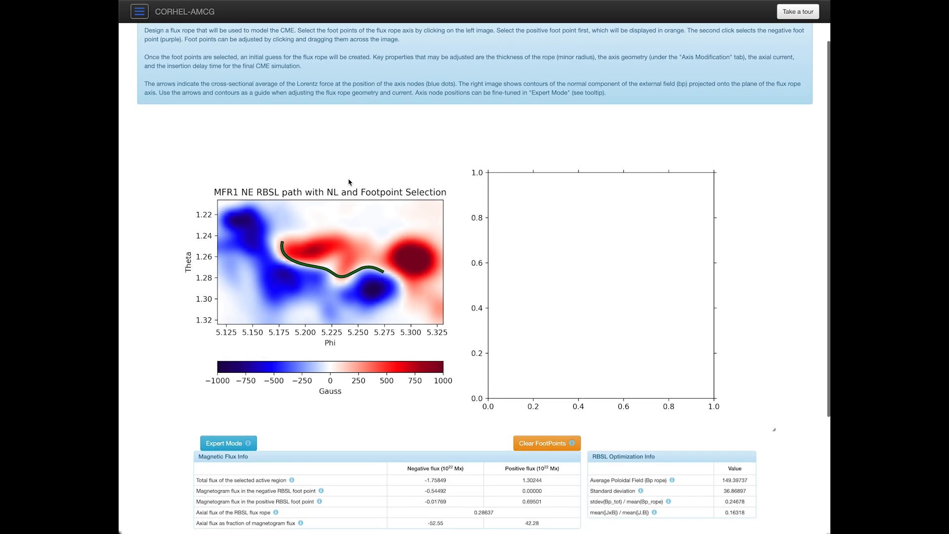
{"action": "scroll", "coordinate": [349, 179], "scroll_direction": "up", "scroll_amount": 1}
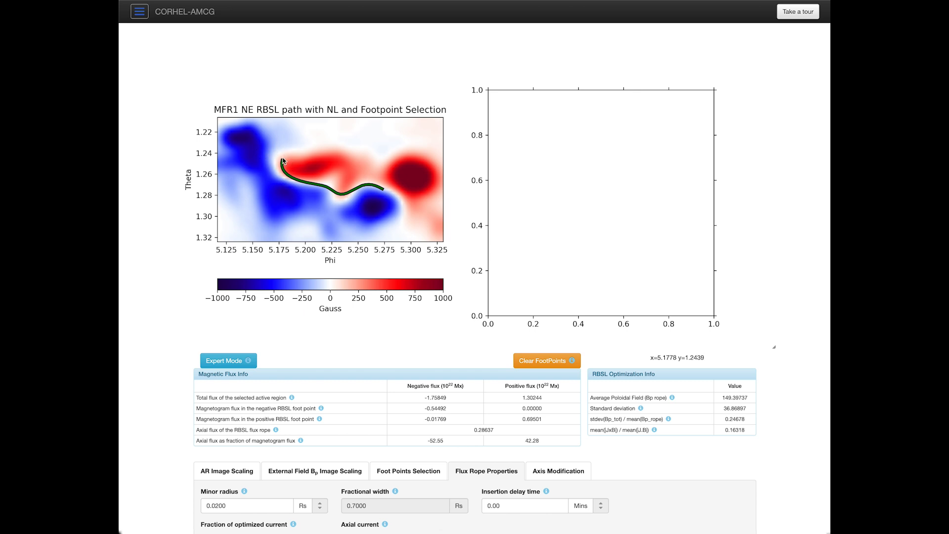
Step: Set the positive (orange) footpoint on the dark-red polarity and the negative (magenta) footpoint on the blue polarity
{"action": "left_click", "coordinate": [402, 184]}
{"action": "left_click", "coordinate": [258, 157]}
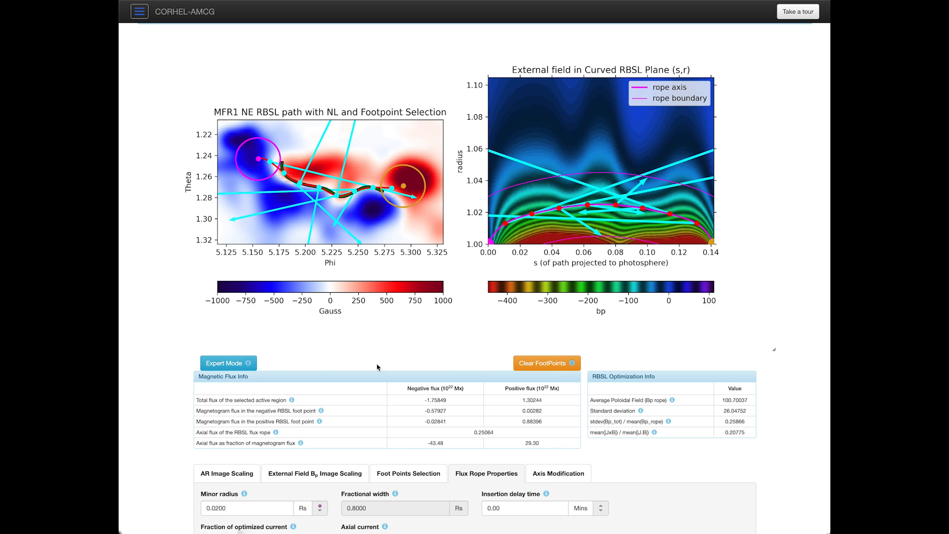
{"action": "scroll", "coordinate": [398, 369], "scroll_direction": "down", "scroll_amount": 3}
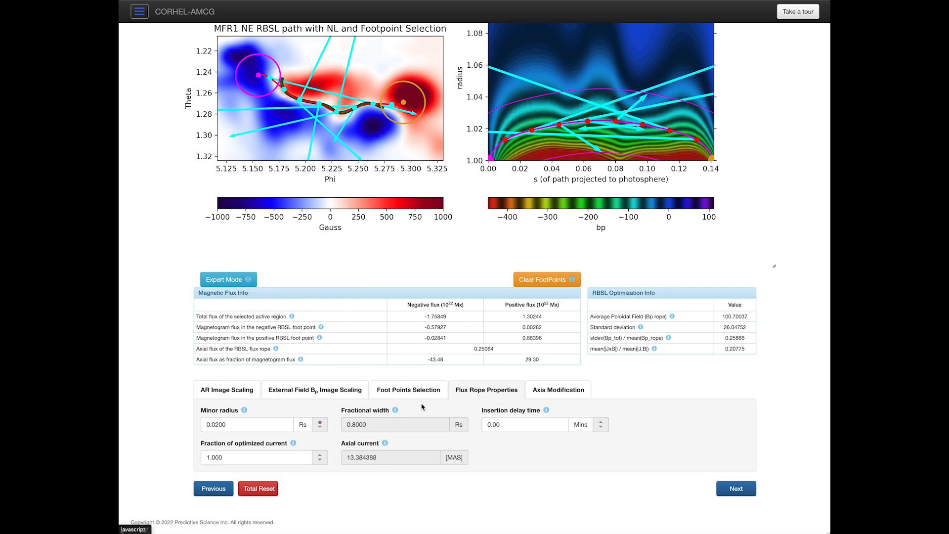
Step: Review the footpoint, flux rope properties and axis shape tabs, ending on Flux Rope Properties
{"action": "left_click", "coordinate": [413, 390]}
{"action": "left_click", "coordinate": [487, 390]}
{"action": "left_click", "coordinate": [557, 390]}
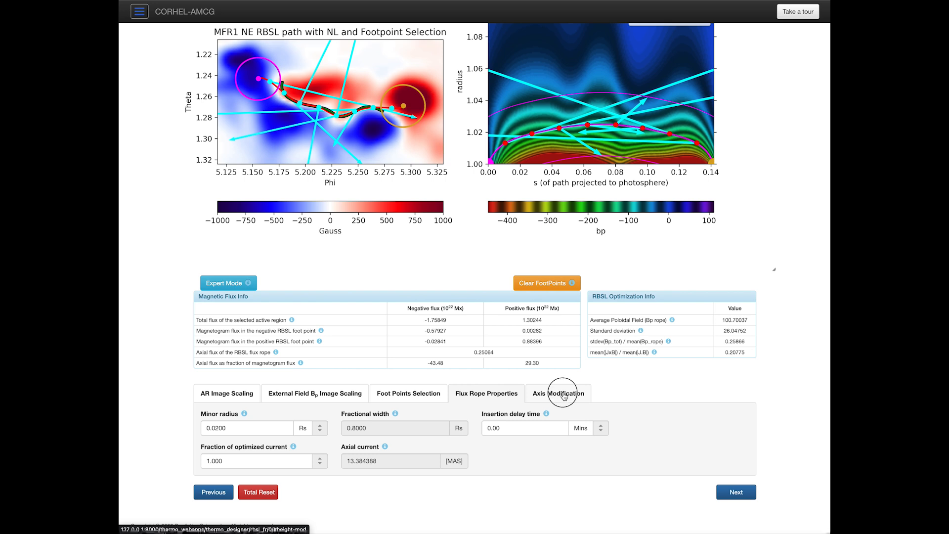
{"action": "left_click", "coordinate": [479, 399]}
{"action": "left_click", "coordinate": [410, 393]}
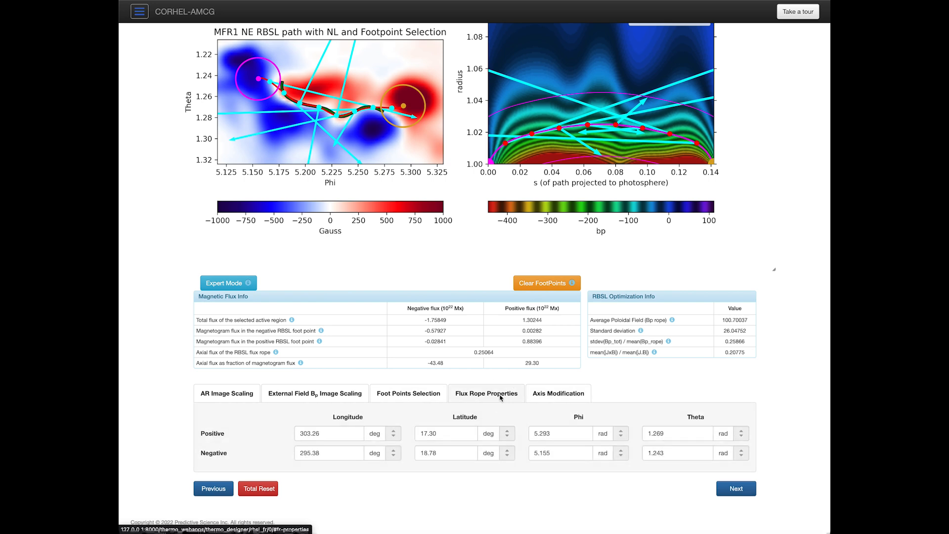
{"action": "left_click", "coordinate": [500, 396]}
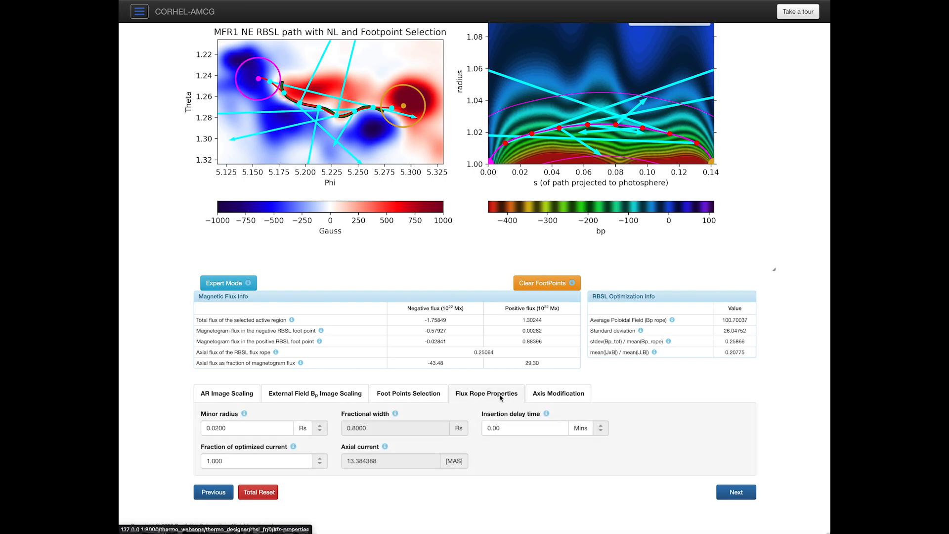
Step: Set the minor radius to 0.0300, then change it to 0.0150 Rs
{"action": "left_click", "coordinate": [249, 427]}
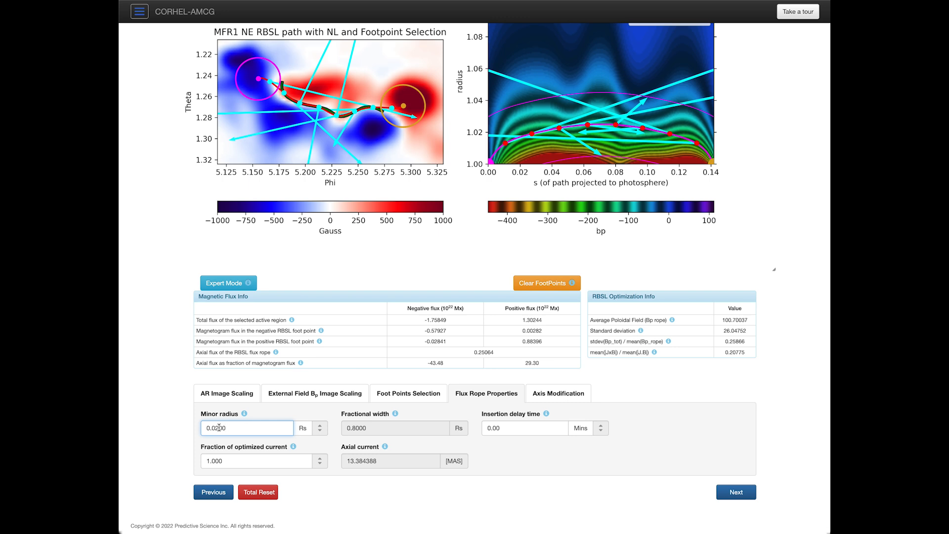
{"action": "type", "text": "3"}
{"action": "key", "text": "Tab"}
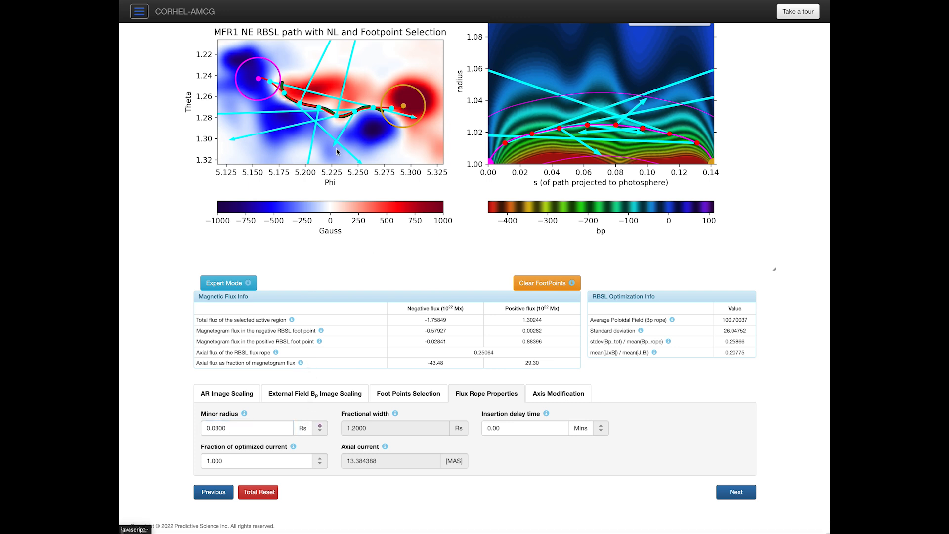
{"action": "left_click", "coordinate": [279, 429]}
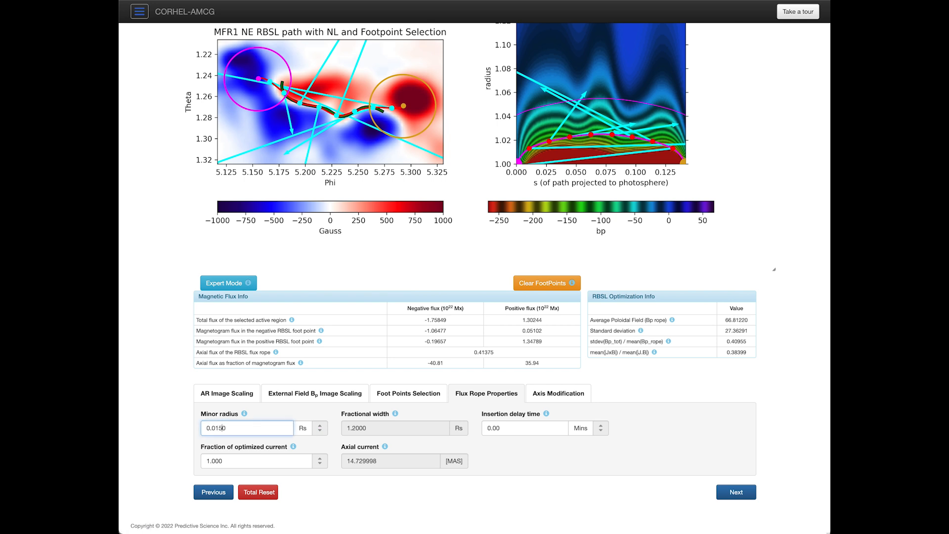
{"action": "key", "text": "Tab"}
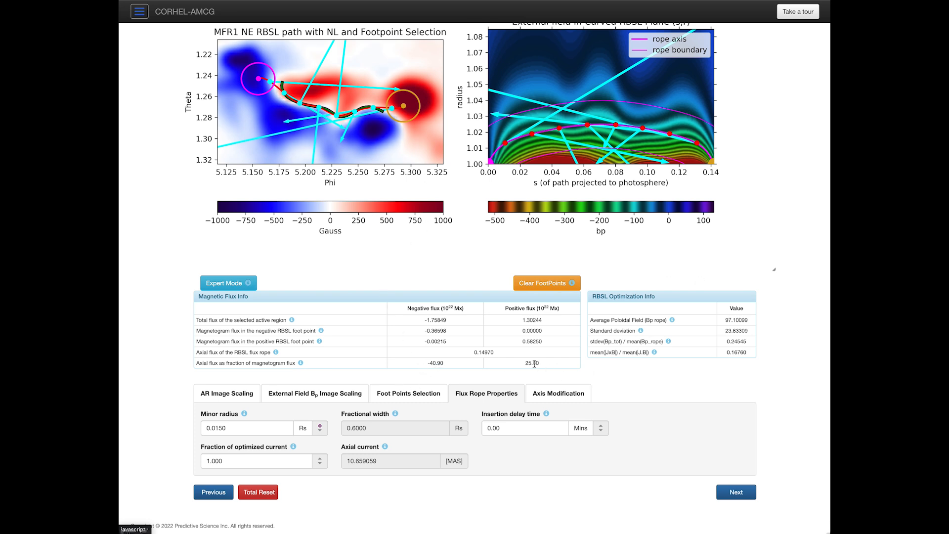
Step: Nudge the positive footpoint slightly left in three small adjustments
{"action": "left_click", "coordinate": [402, 107]}
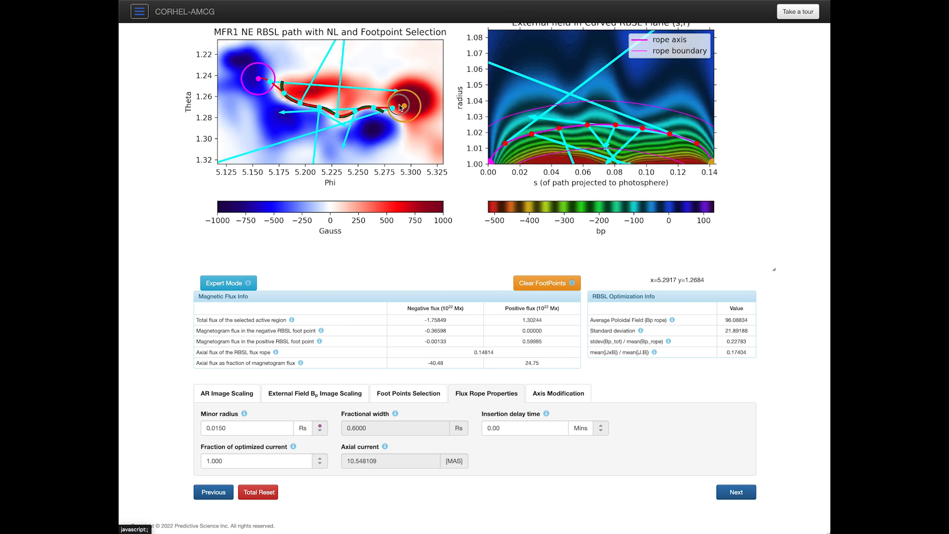
{"action": "left_click", "coordinate": [397, 105]}
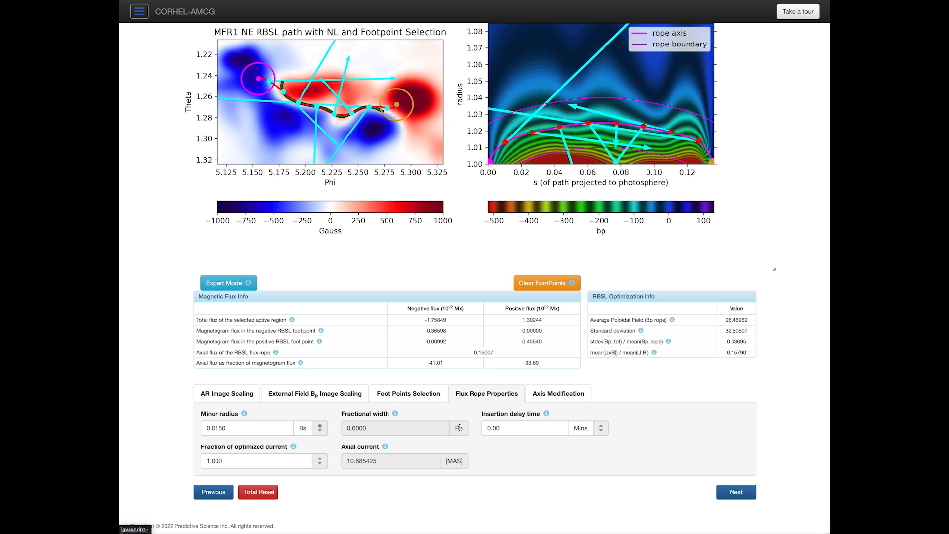
{"action": "left_click", "coordinate": [394, 103]}
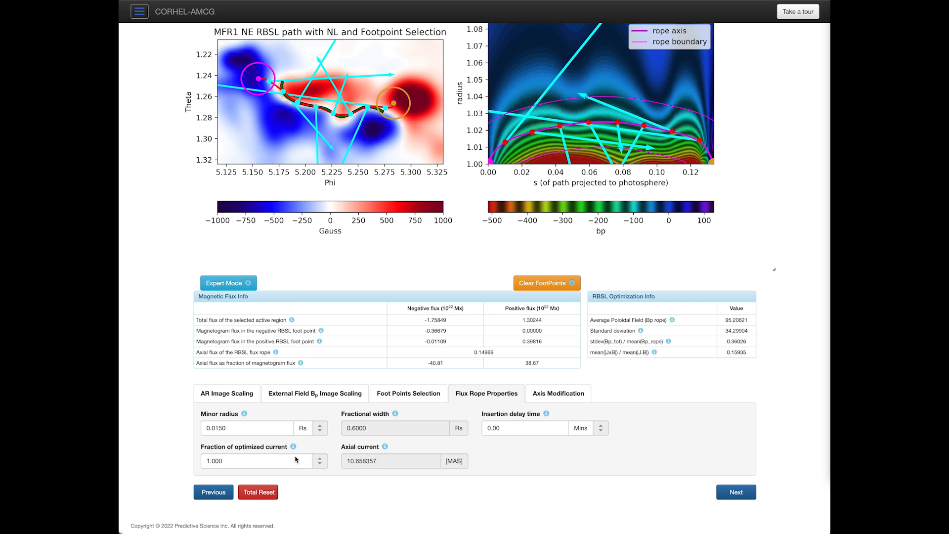
Step: Try current fractions 1.5 and 2.0, then settle on 1.1 for axial current about 11.72
{"action": "left_click", "coordinate": [214, 460]}
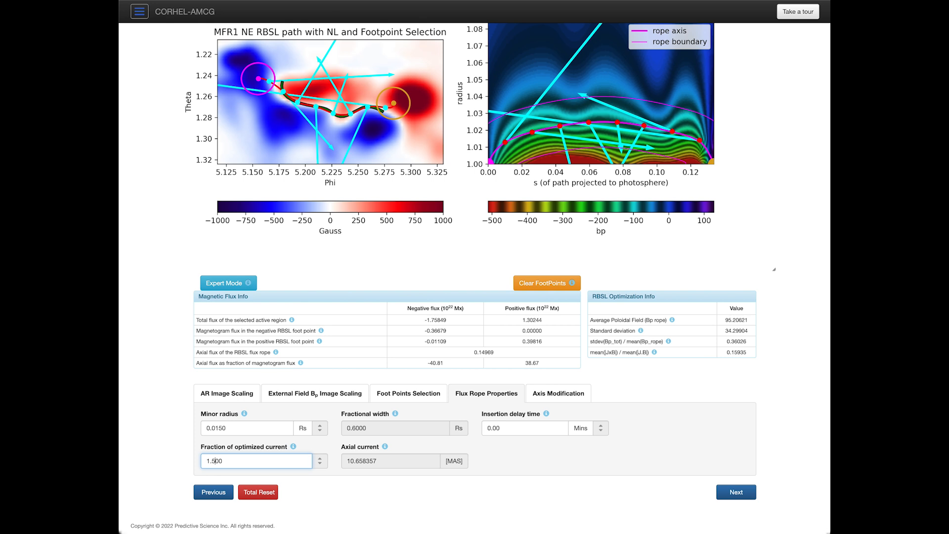
{"action": "key", "text": "Tab"}
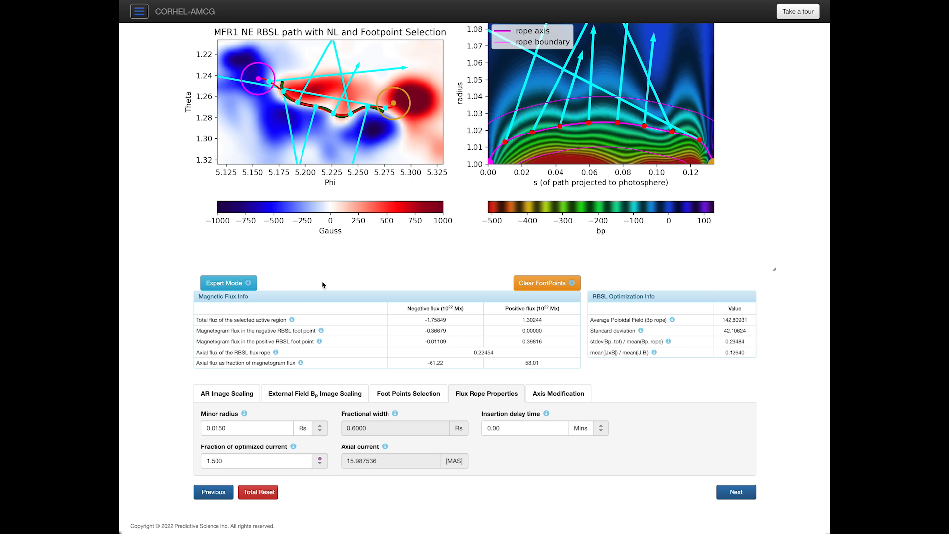
{"action": "left_click_drag", "start_coordinate": [216, 463], "coordinate": [204, 462]}
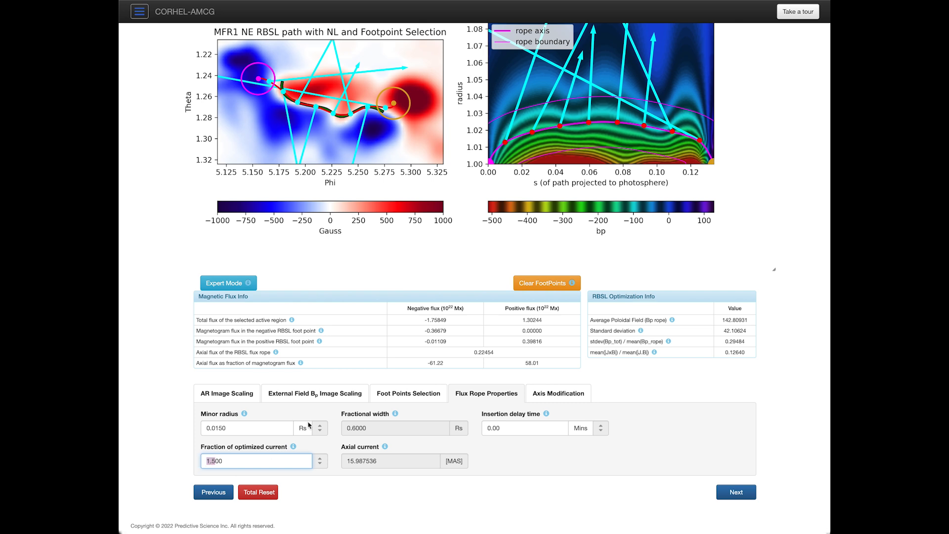
{"action": "type", "text": "2."}
{"action": "key", "text": "Tab"}
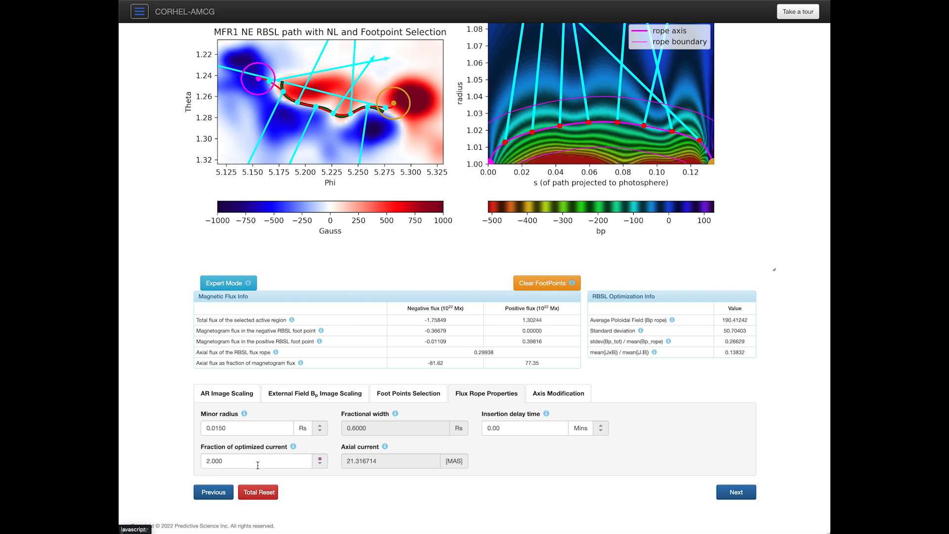
{"action": "left_click_drag", "start_coordinate": [256, 462], "coordinate": [205, 458]}
{"action": "type", "text": "1"}
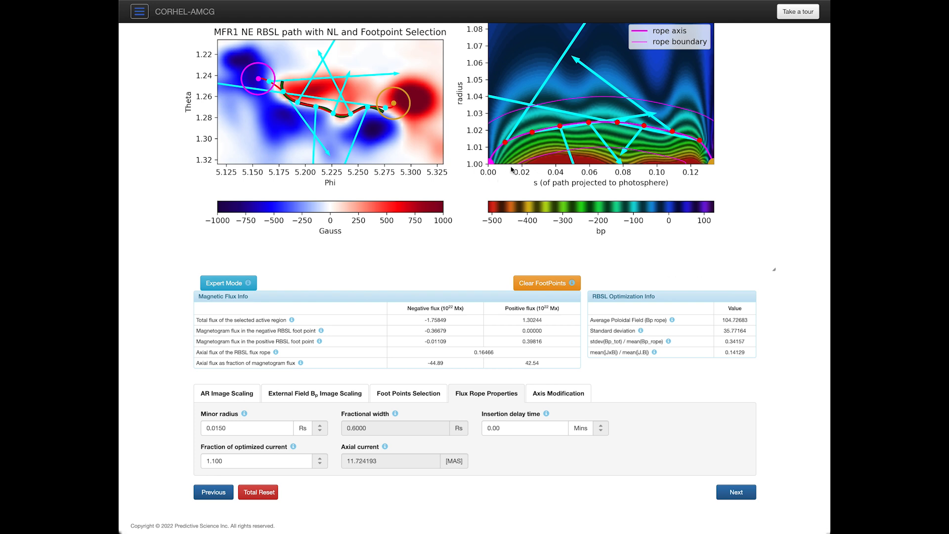
Step: In Axis Modification, set the MFR1 rope base height to 0.0150 Rs, raising axial flux to 0.22818
{"action": "left_click", "coordinate": [559, 396]}
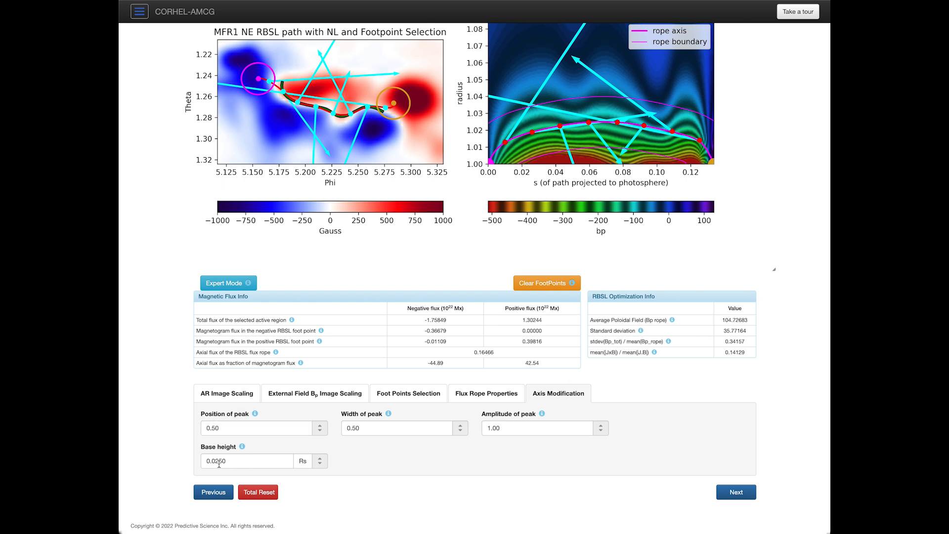
{"action": "left_click_drag", "start_coordinate": [216, 460], "coordinate": [218, 461]}
{"action": "type", "text": "1"}
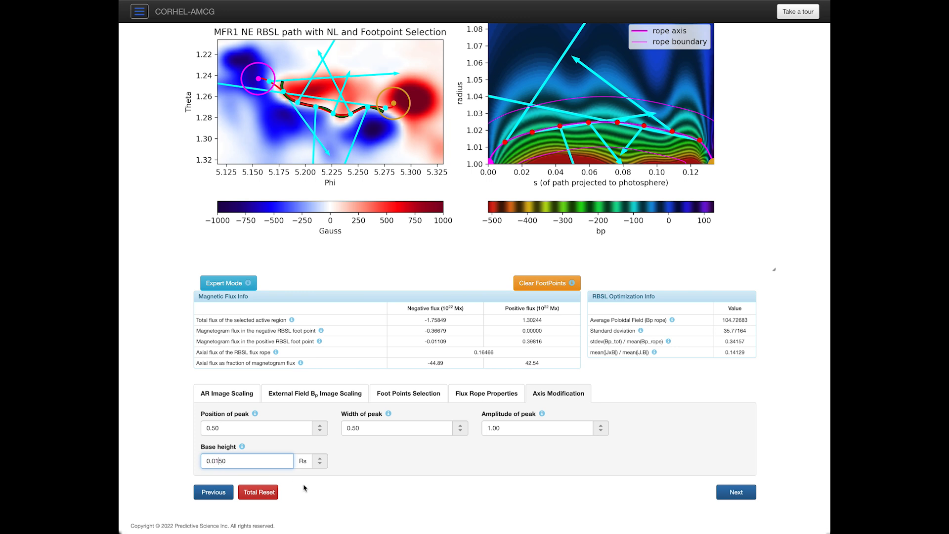
{"action": "key", "text": "Tab"}
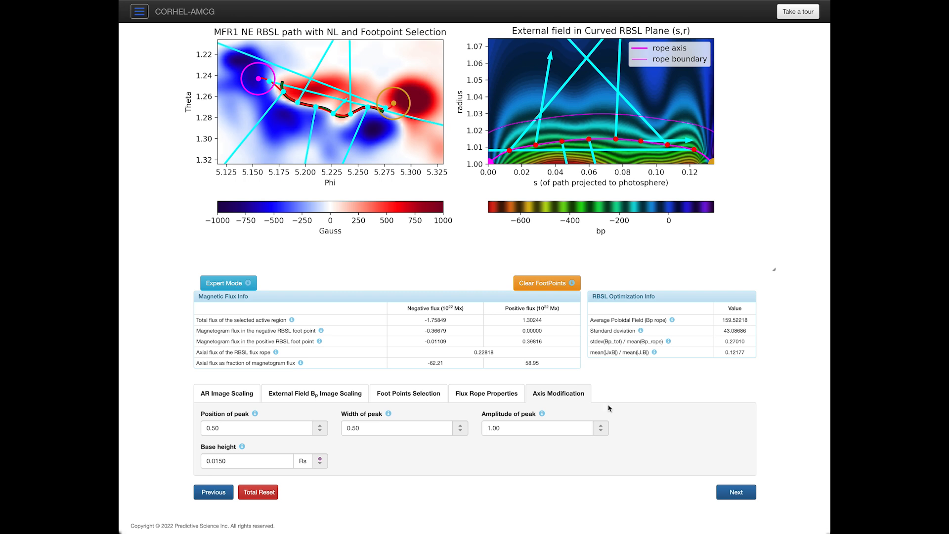
{"action": "left_click", "coordinate": [490, 397]}
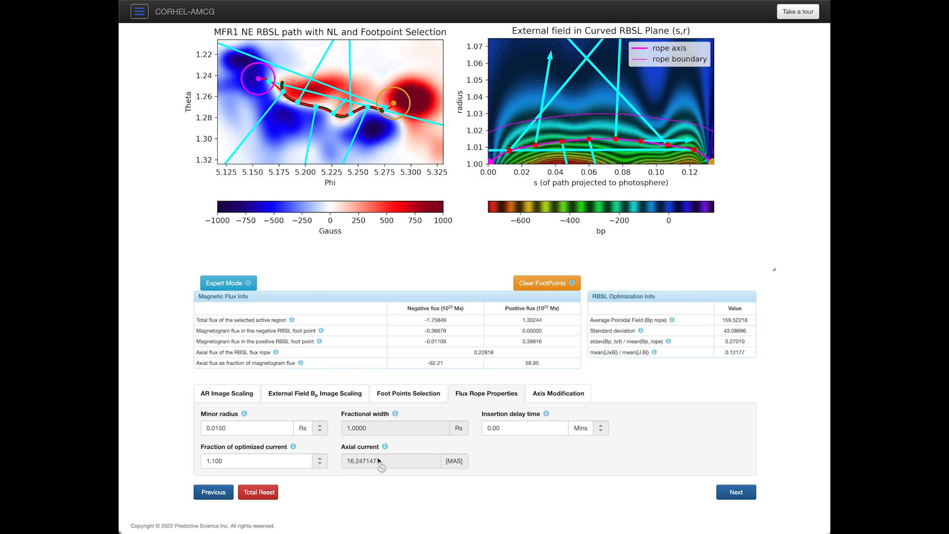
{"action": "left_click", "coordinate": [560, 399]}
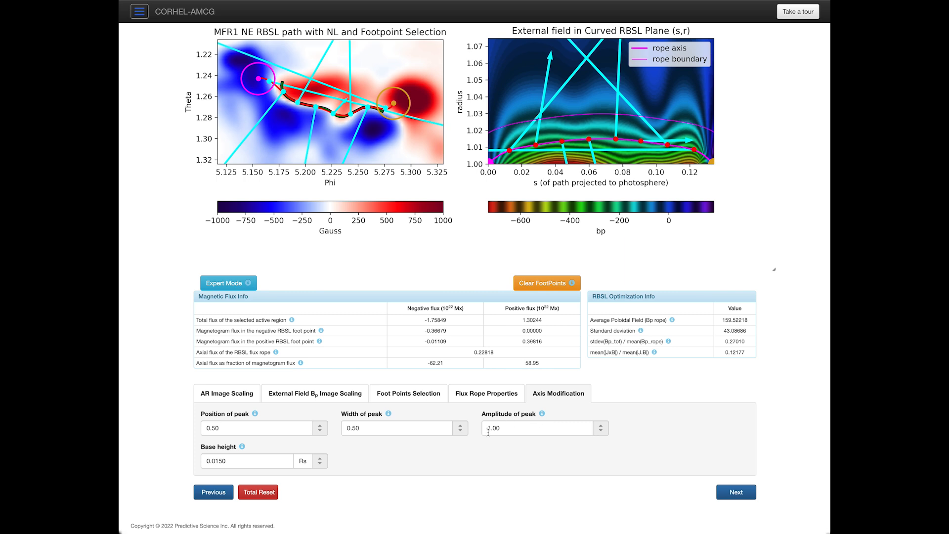
Step: Try peak width 0.25 and peak amplitude 1.30, then re-apply the peak position
{"action": "left_click_drag", "start_coordinate": [352, 428], "coordinate": [359, 428]}
{"action": "type", "text": "25"}
{"action": "key", "text": "Tab"}
{"action": "left_click", "coordinate": [494, 429]}
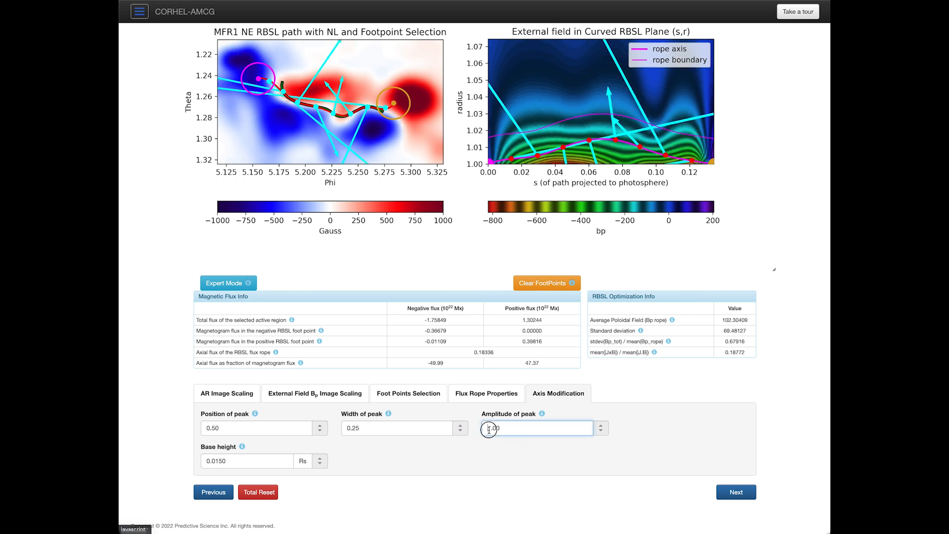
{"action": "type", "text": "3"}
{"action": "key", "text": "Tab"}
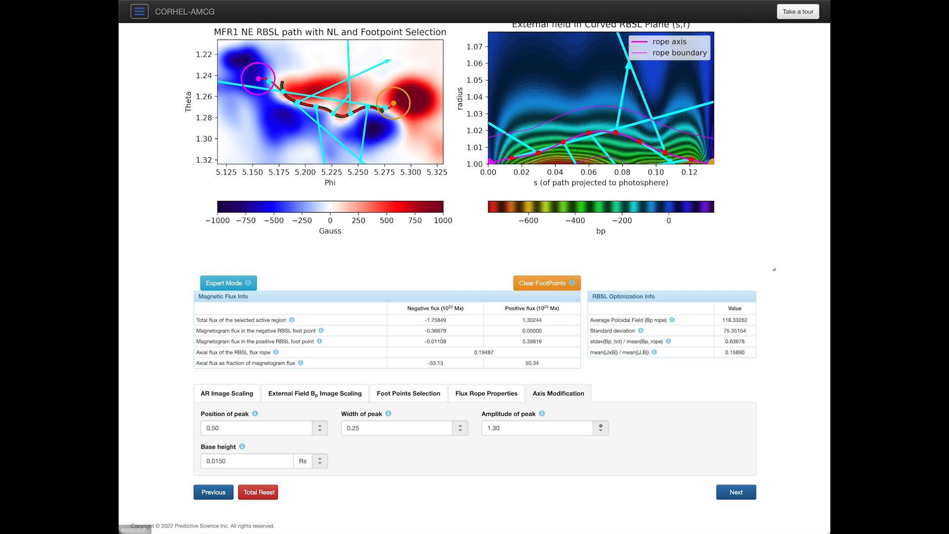
{"action": "left_click", "coordinate": [213, 428]}
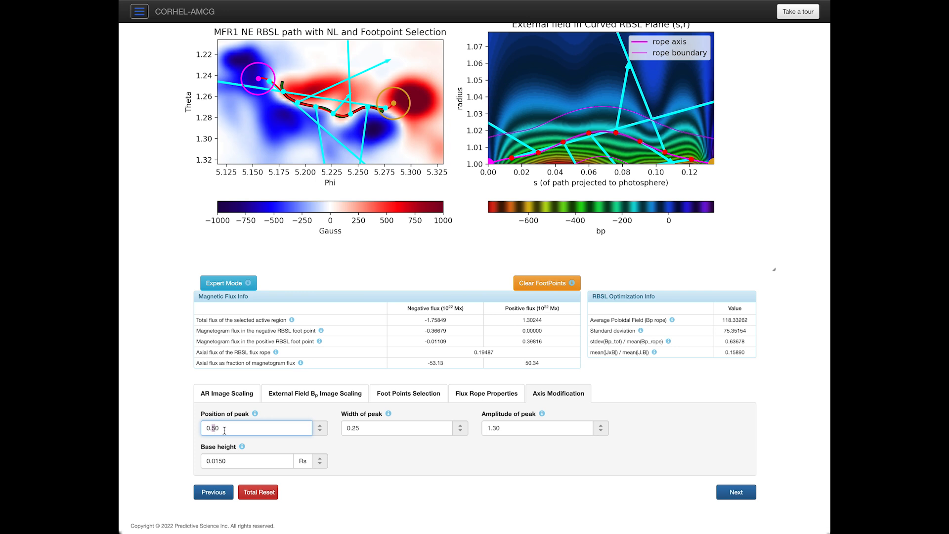
{"action": "key", "text": "Tab"}
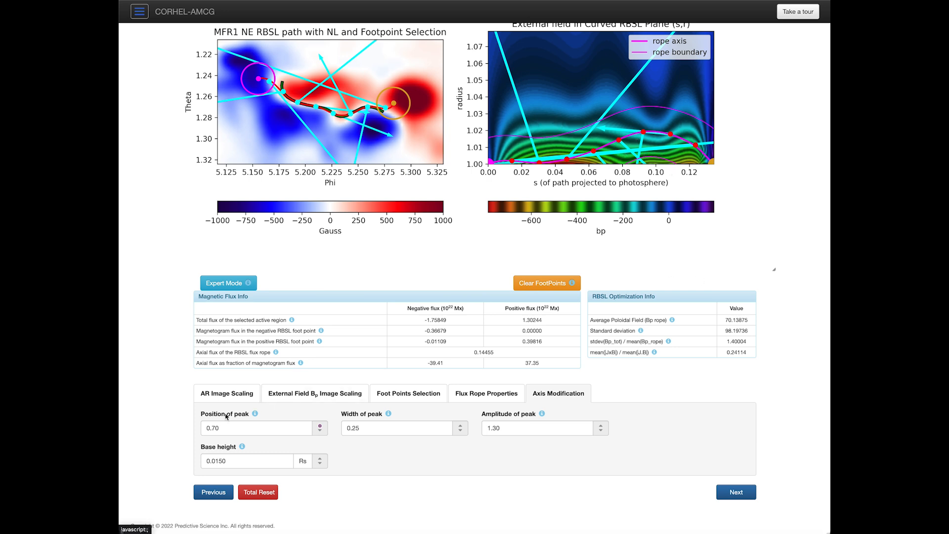
Step: Set peak width to 0.50, retry amplitude 1.30, then revert amplitude to 1.00
{"action": "left_click", "coordinate": [214, 429]}
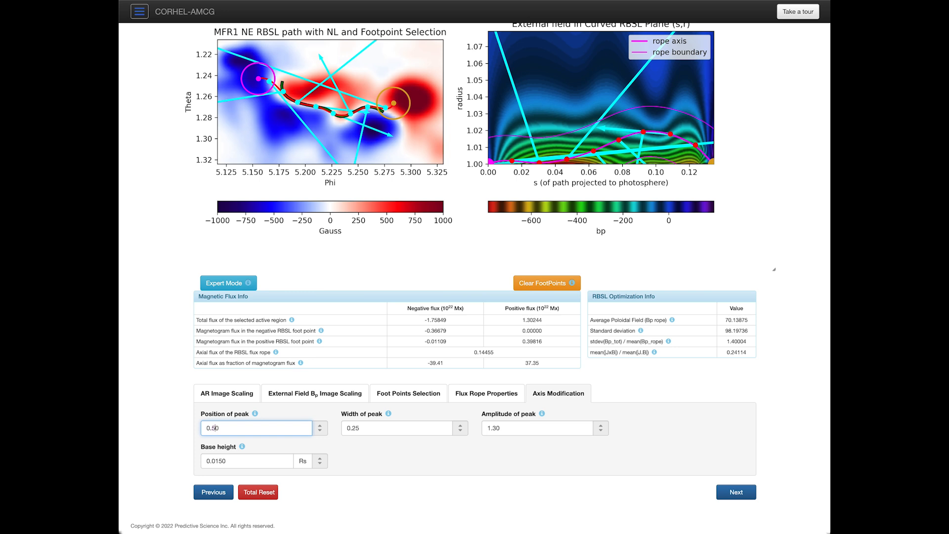
{"action": "left_click", "coordinate": [353, 428]}
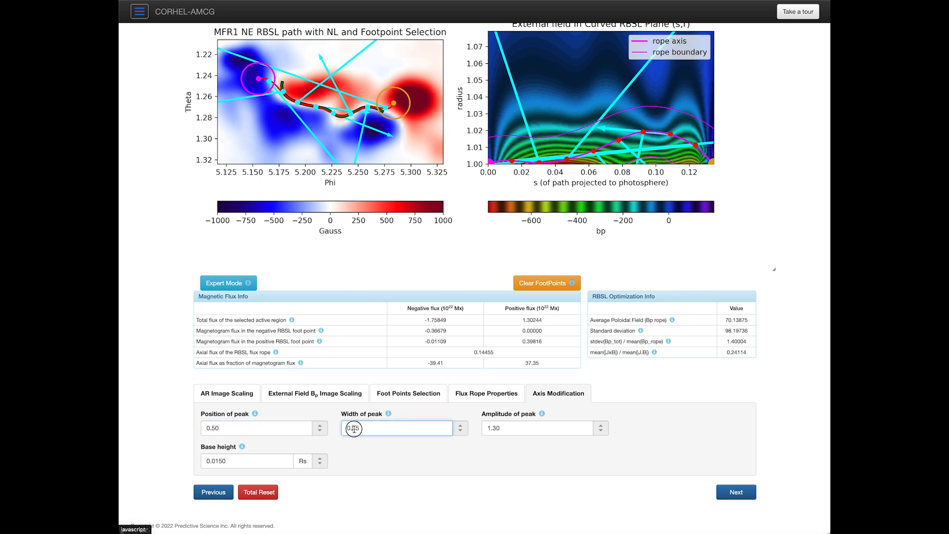
{"action": "left_click_drag", "start_coordinate": [353, 429], "coordinate": [359, 429]}
{"action": "type", "text": "2"}
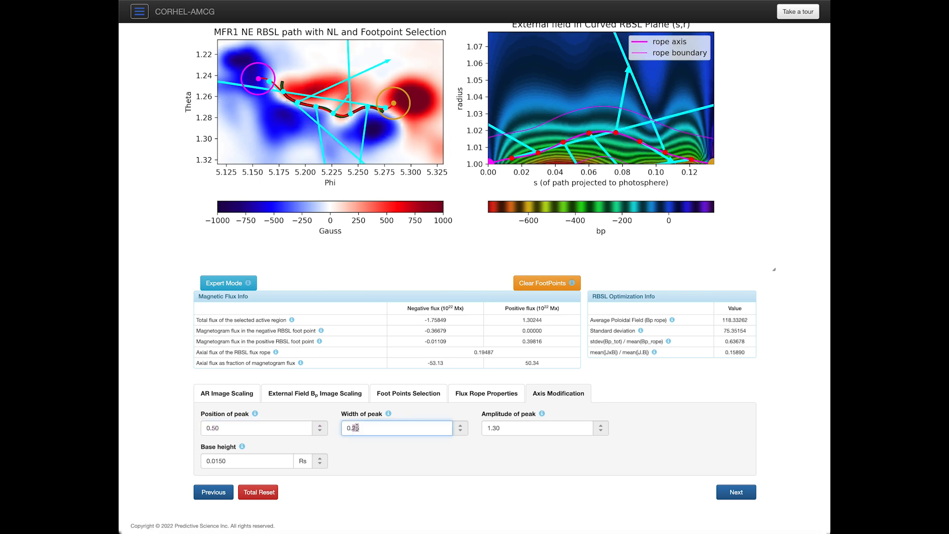
{"action": "left_click", "coordinate": [494, 428]}
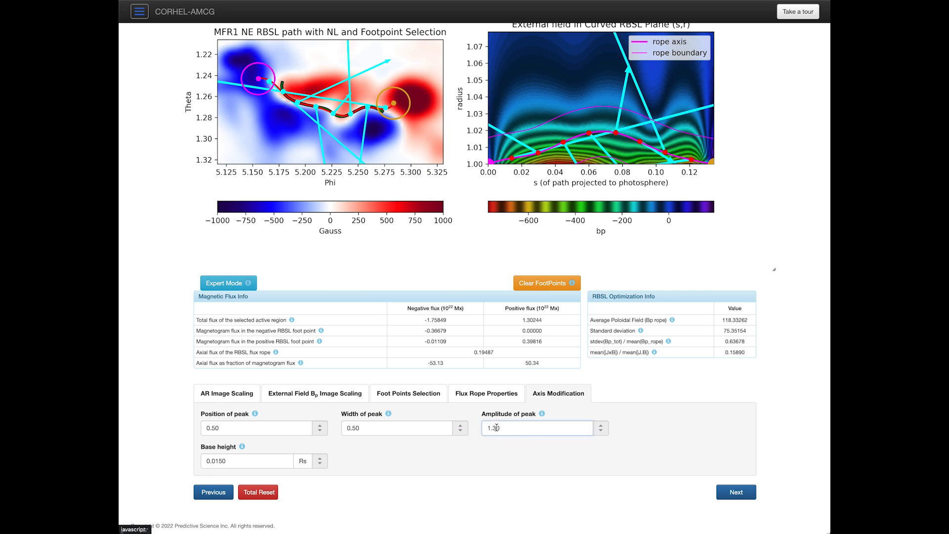
{"action": "key", "text": "BackSpace"}
{"action": "type", "text": "3"}
{"action": "key", "text": "Tab"}
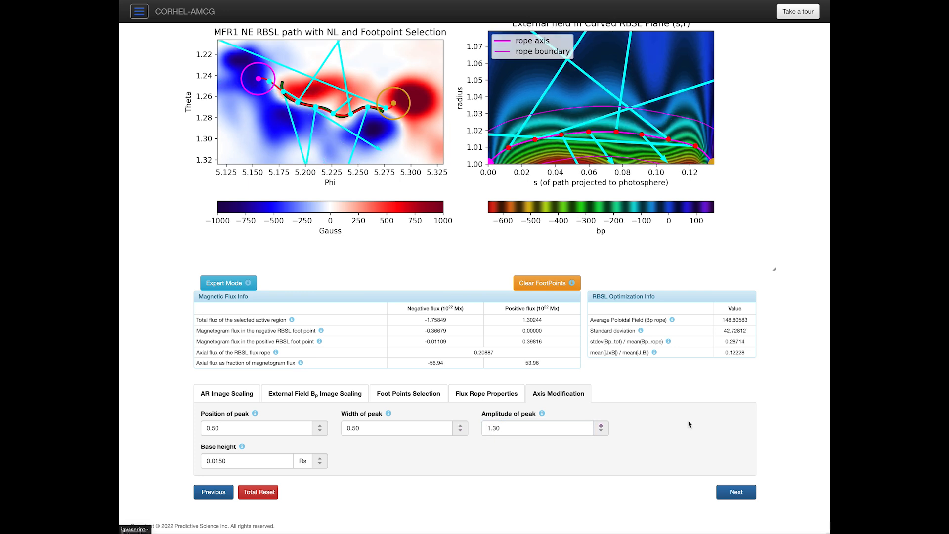
{"action": "left_click", "coordinate": [496, 428]}
{"action": "key", "text": "BackSpace"}
{"action": "type", "text": "0"}
{"action": "key", "text": "Tab"}
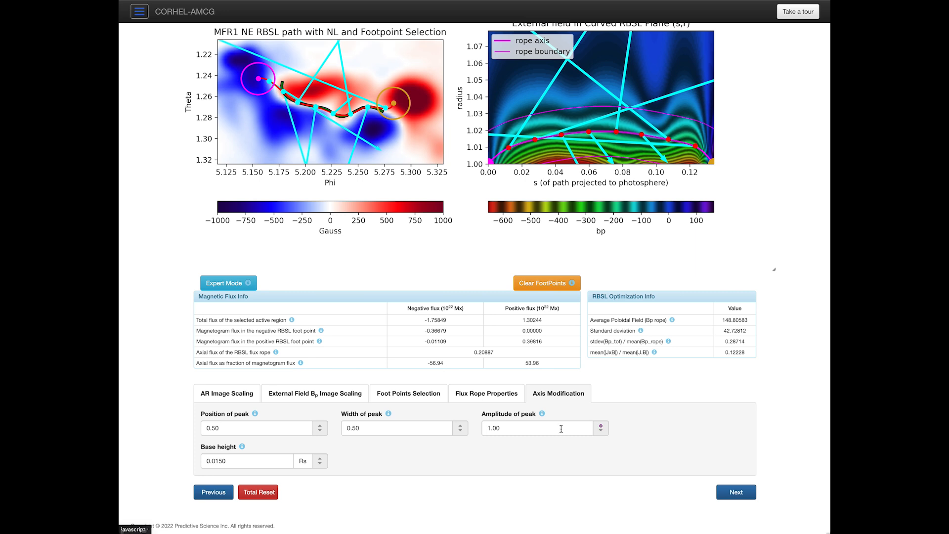
Step: Set peak width 0.70 and base height 0.0200 Rs, dropping axial flux to 0.18230
{"action": "scroll", "coordinate": [509, 215], "scroll_direction": "up", "scroll_amount": 2}
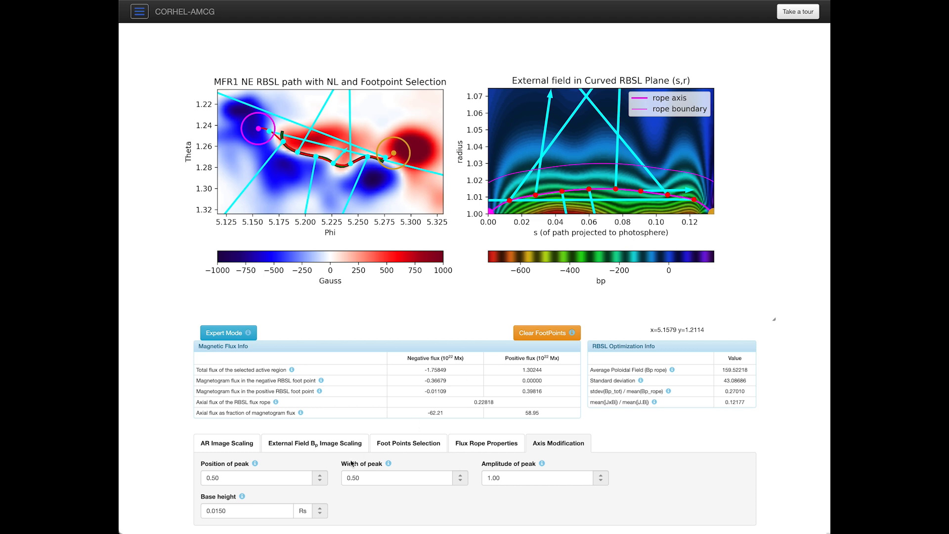
{"action": "double_click", "coordinate": [359, 478]}
{"action": "type", "text": "0.70"}
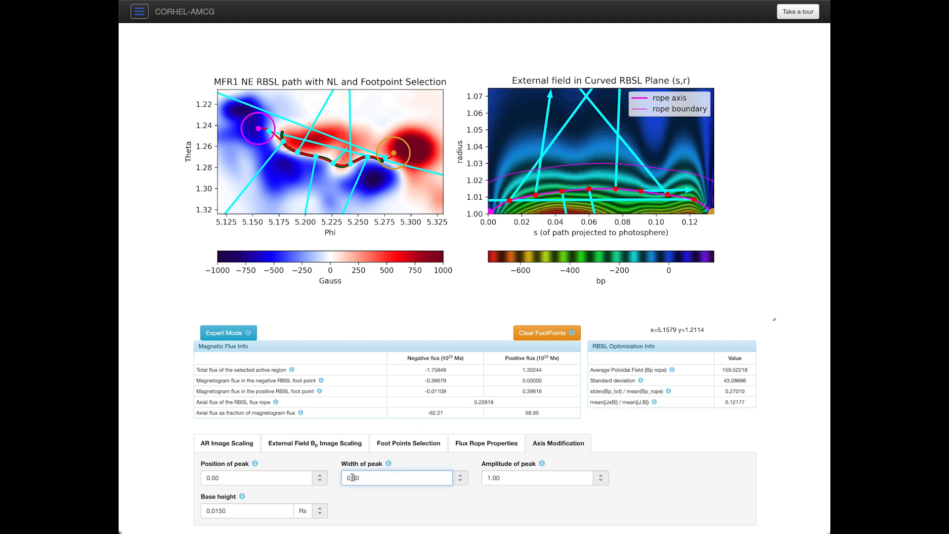
{"action": "key", "text": "Return"}
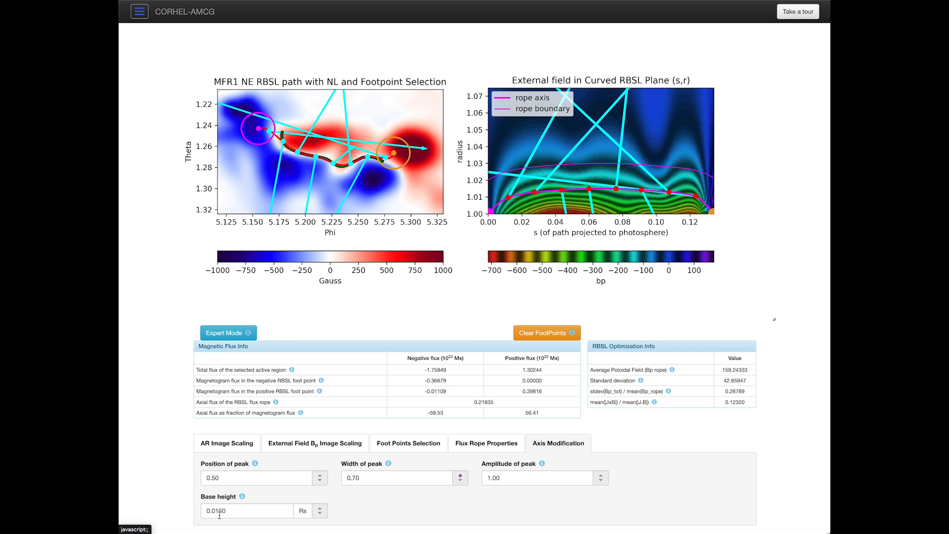
{"action": "left_click_drag", "start_coordinate": [216, 511], "coordinate": [222, 510]}
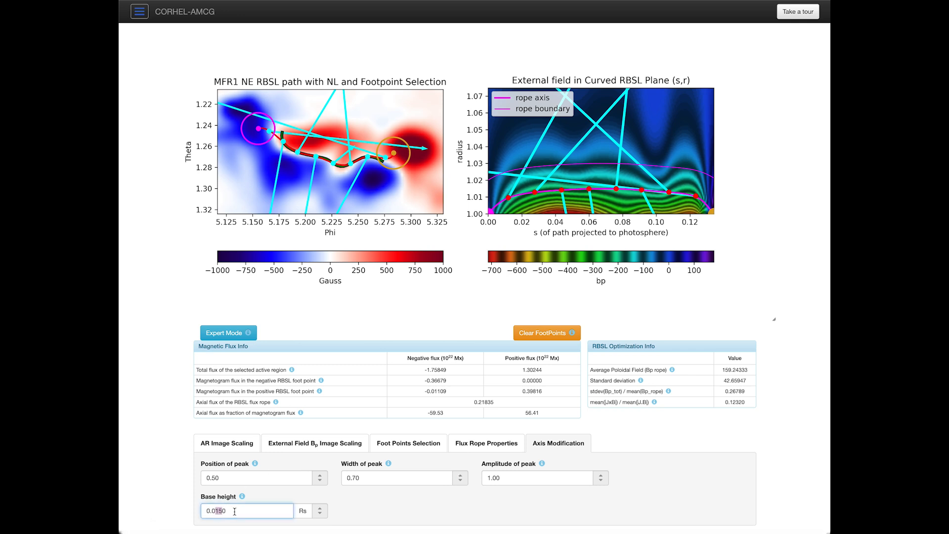
{"action": "key", "text": "Tab"}
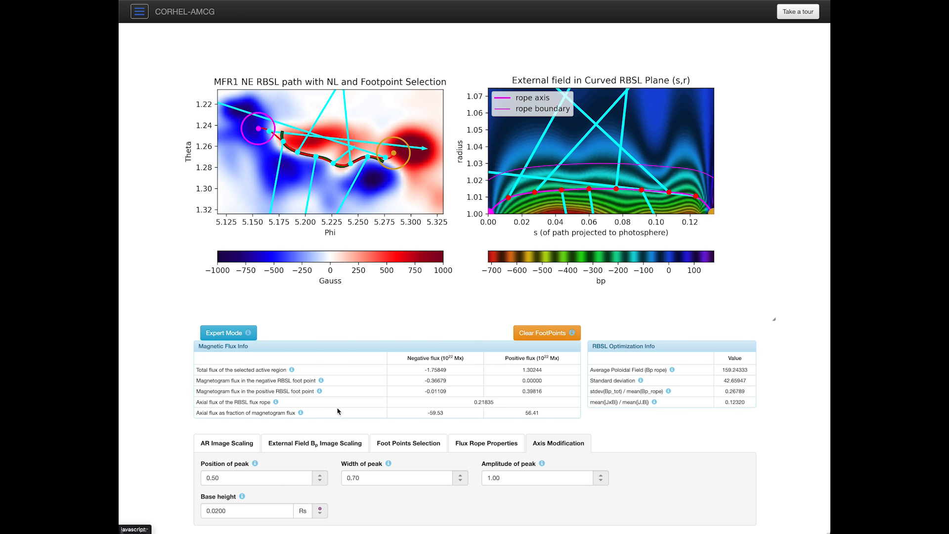
{"action": "left_click", "coordinate": [497, 305]}
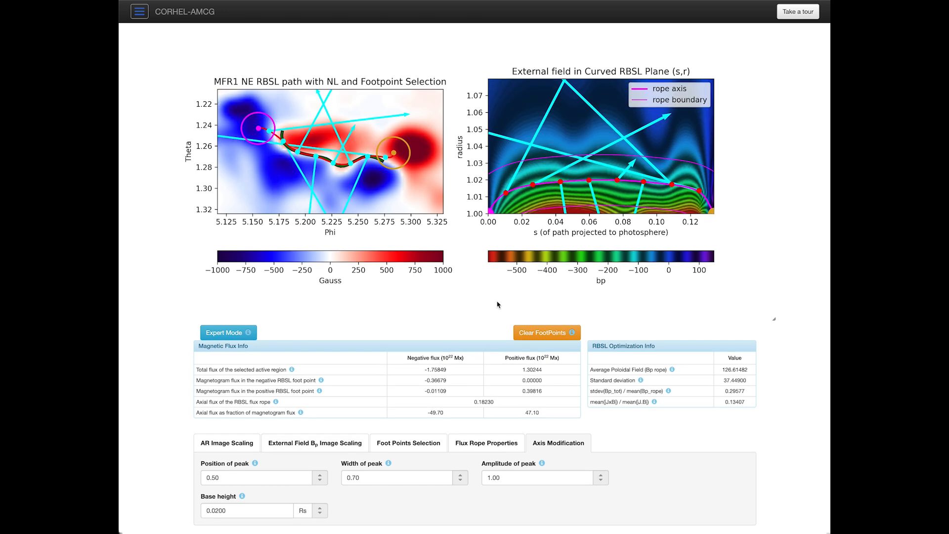
Step: Show the Flux Rope Properties and reveal the Previous, Total Reset and Next buttons
{"action": "left_click", "coordinate": [487, 442]}
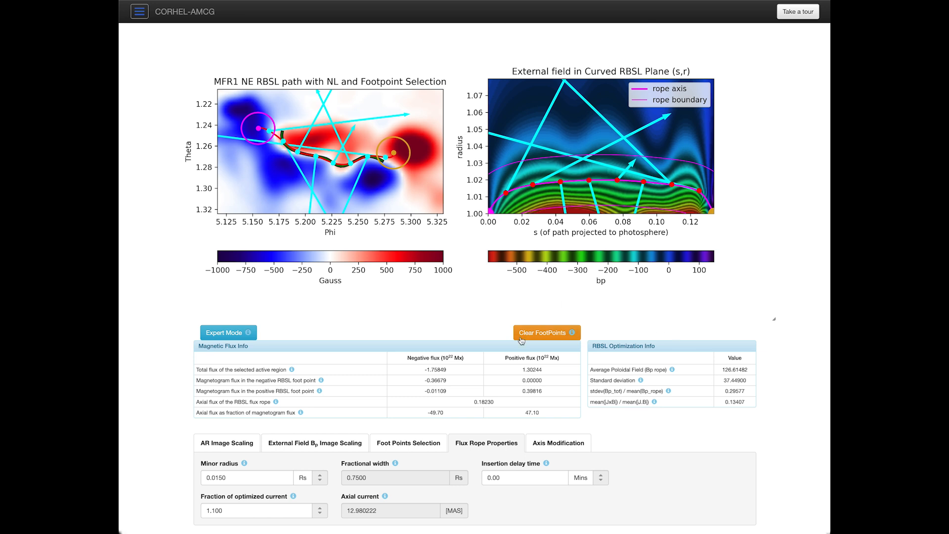
{"action": "scroll", "coordinate": [540, 322], "scroll_direction": "down", "scroll_amount": 2}
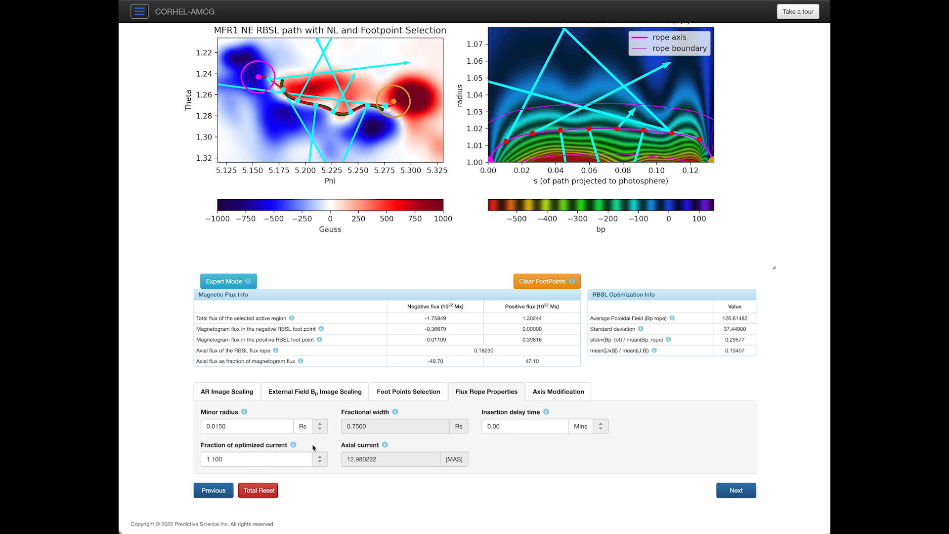
Step: Total-reset the MFR1 rope, re-place a footpoint near phi 5.15, theta 1.227, and review both tabs
{"action": "left_click", "coordinate": [272, 495]}
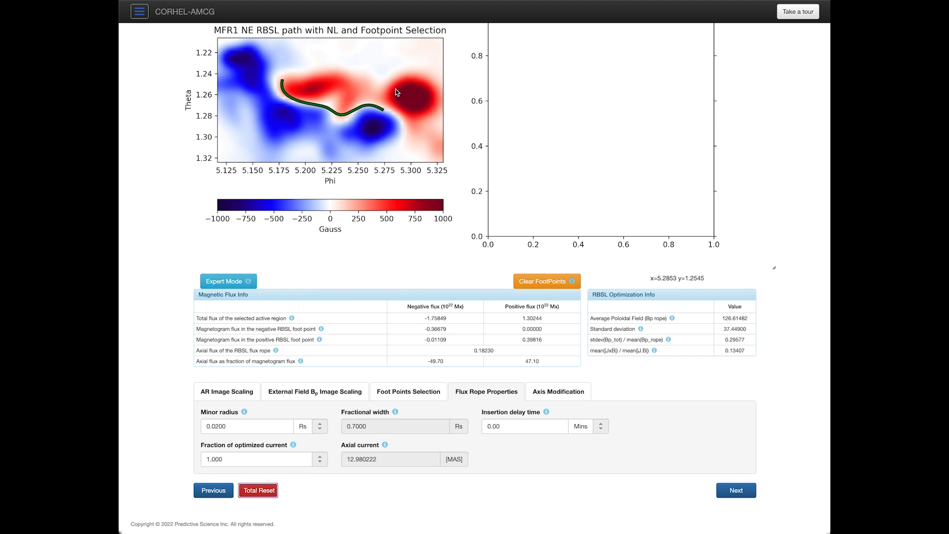
{"action": "left_click", "coordinate": [252, 60]}
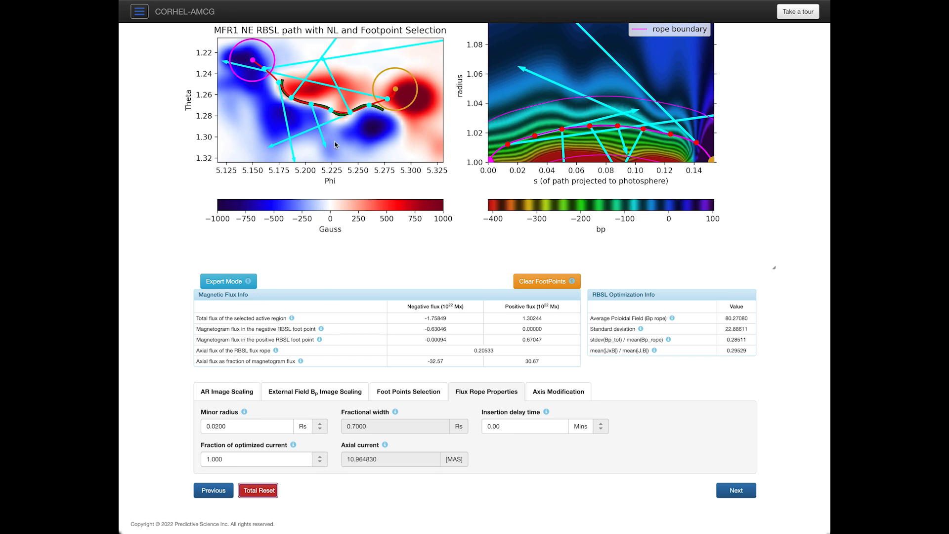
{"action": "left_click", "coordinate": [549, 390]}
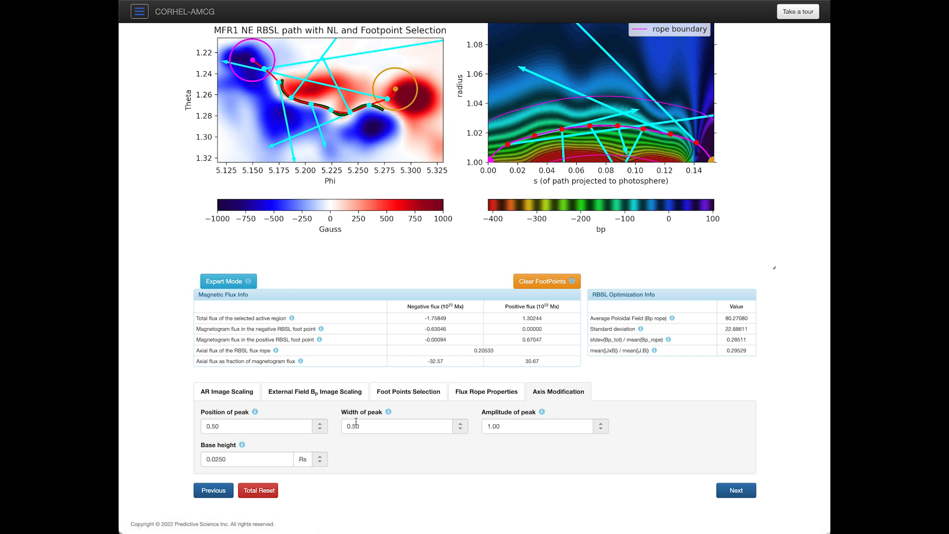
{"action": "left_click", "coordinate": [487, 390]}
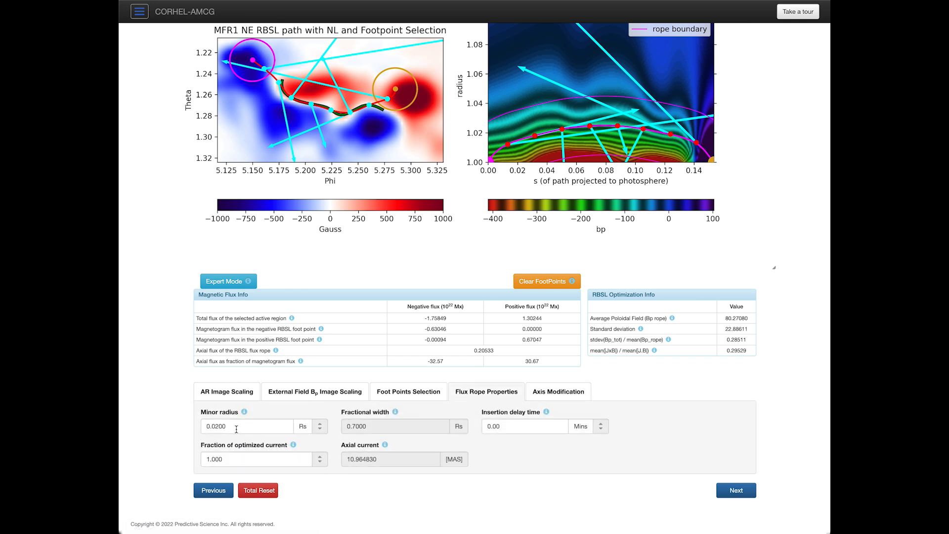
Step: Set minor radius to 0.0150 Rs and the optimized-current fraction to 1.100
{"action": "left_click_drag", "start_coordinate": [216, 429], "coordinate": [233, 429]}
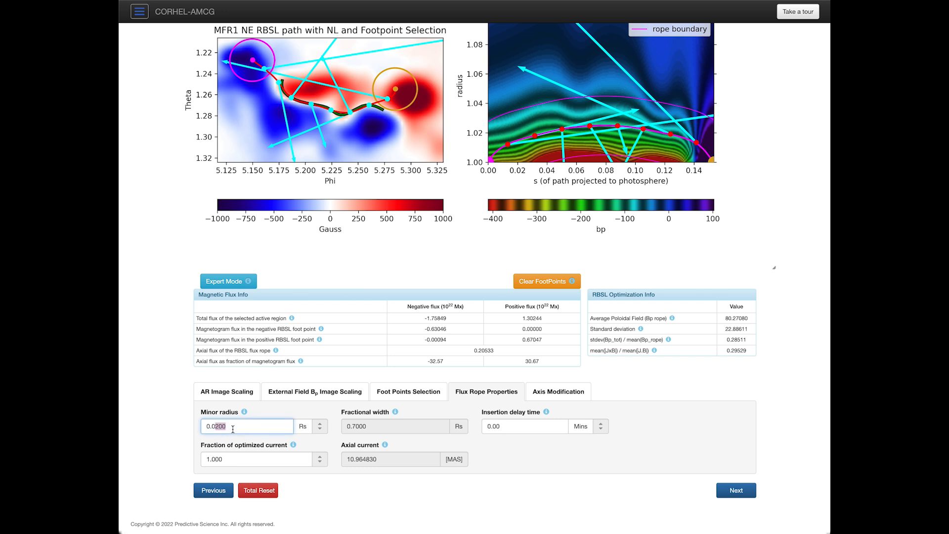
{"action": "type", "text": "150"}
{"action": "key", "text": "Tab"}
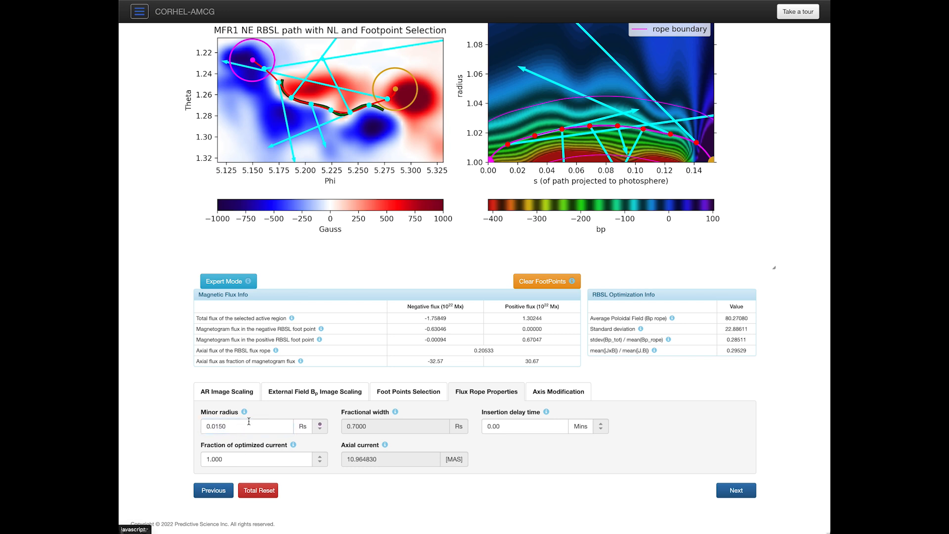
{"action": "left_click", "coordinate": [213, 460]}
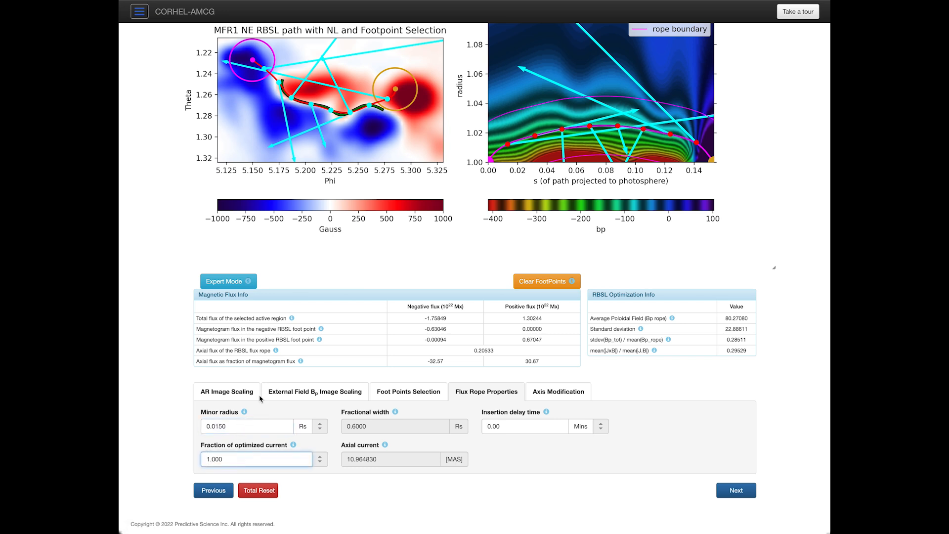
{"action": "key", "text": "Tab"}
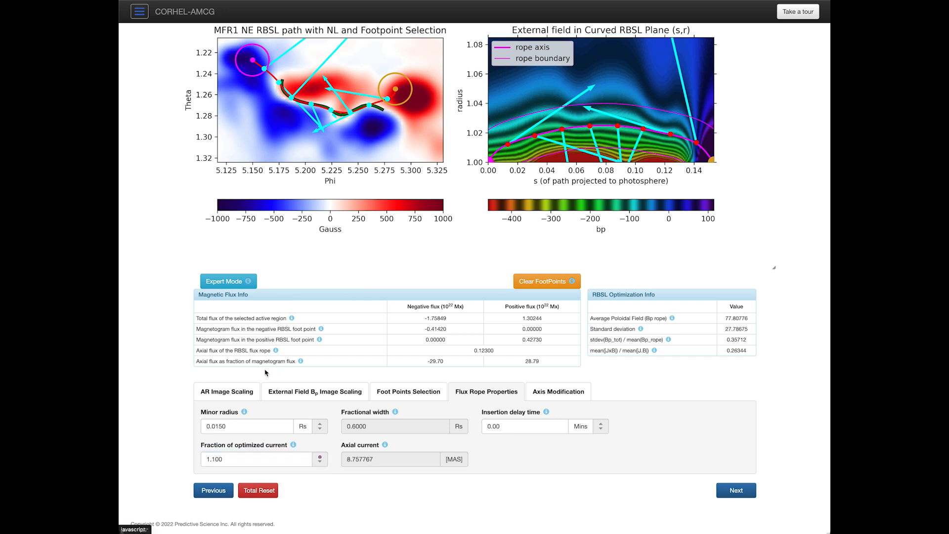
Step: In Axis Modification, set peak width 0.70 and base height 0.0200
{"action": "left_click", "coordinate": [558, 391]}
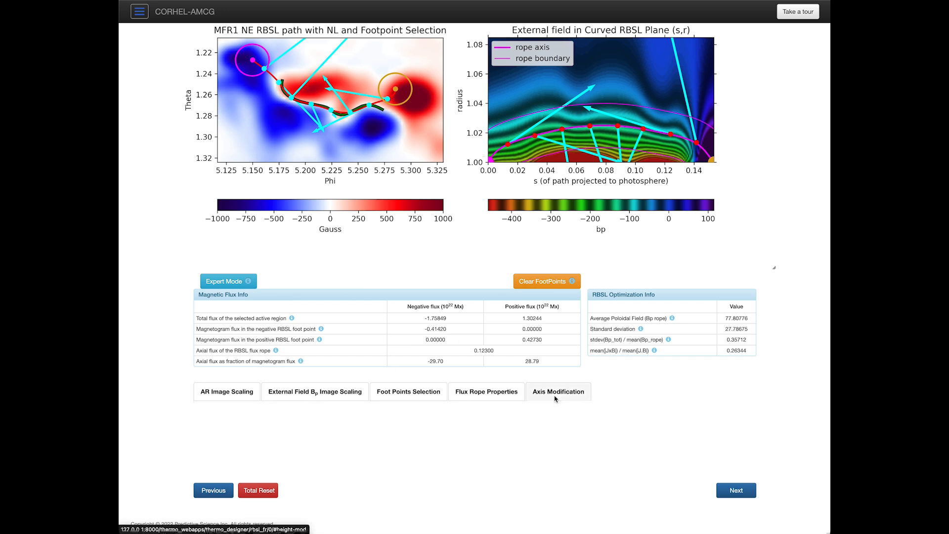
{"action": "left_click", "coordinate": [353, 427]}
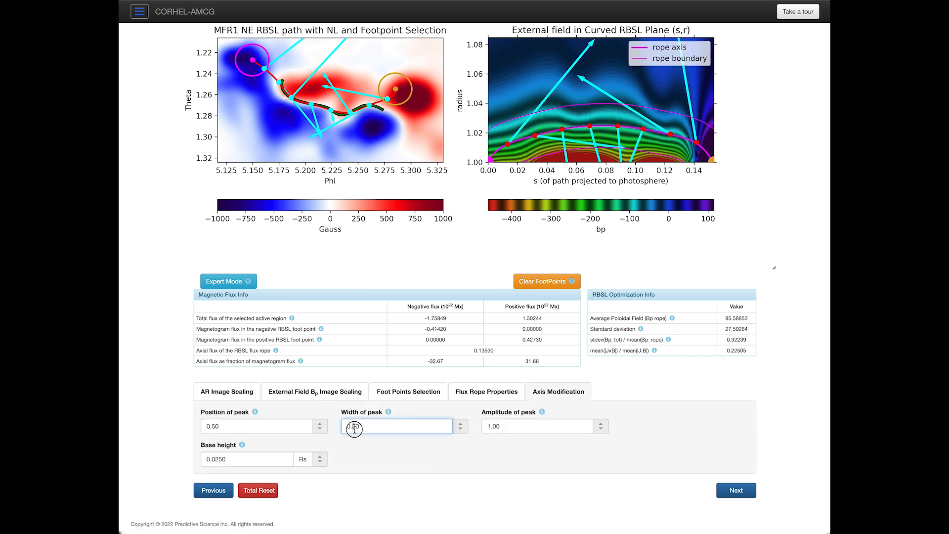
{"action": "key", "text": "Tab"}
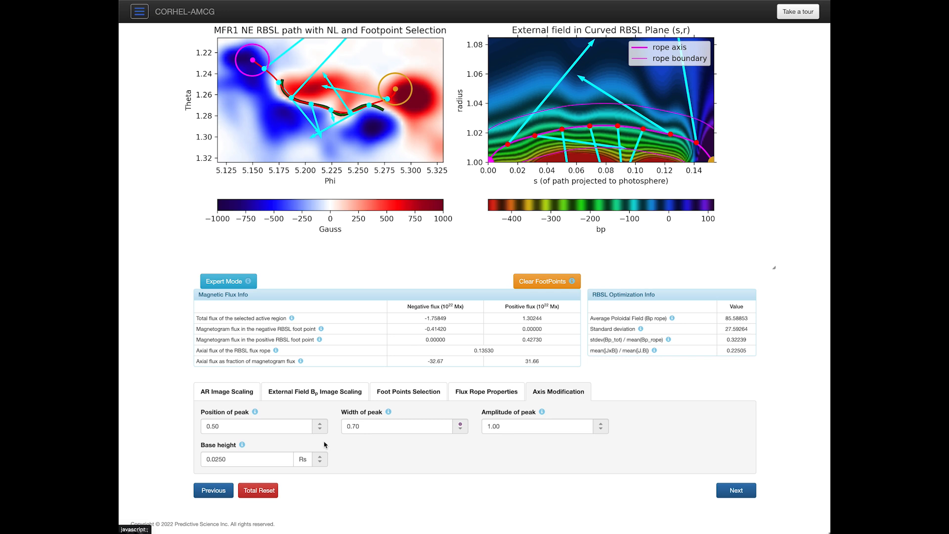
{"action": "left_click", "coordinate": [216, 457]}
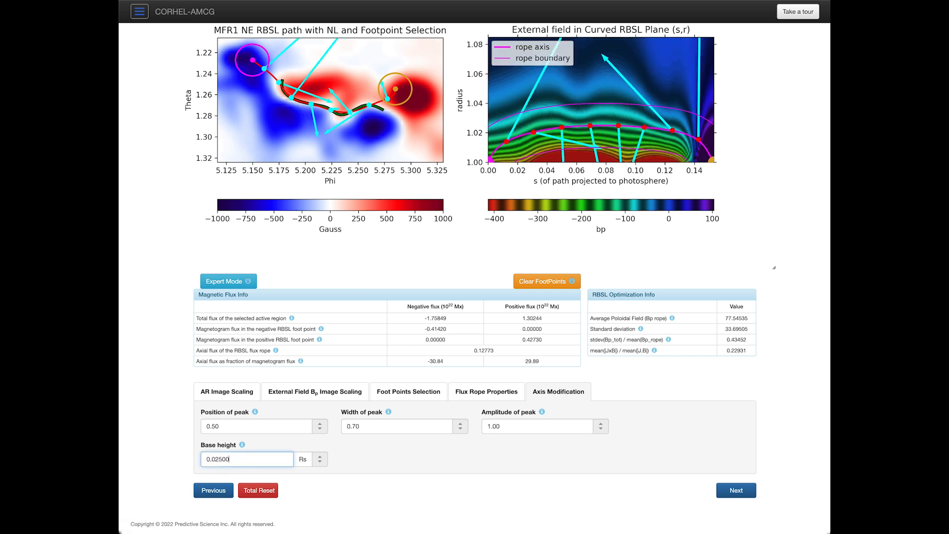
{"action": "left_click_drag", "start_coordinate": [218, 459], "coordinate": [254, 437]}
{"action": "type", "text": "00"}
{"action": "key", "text": "Tab"}
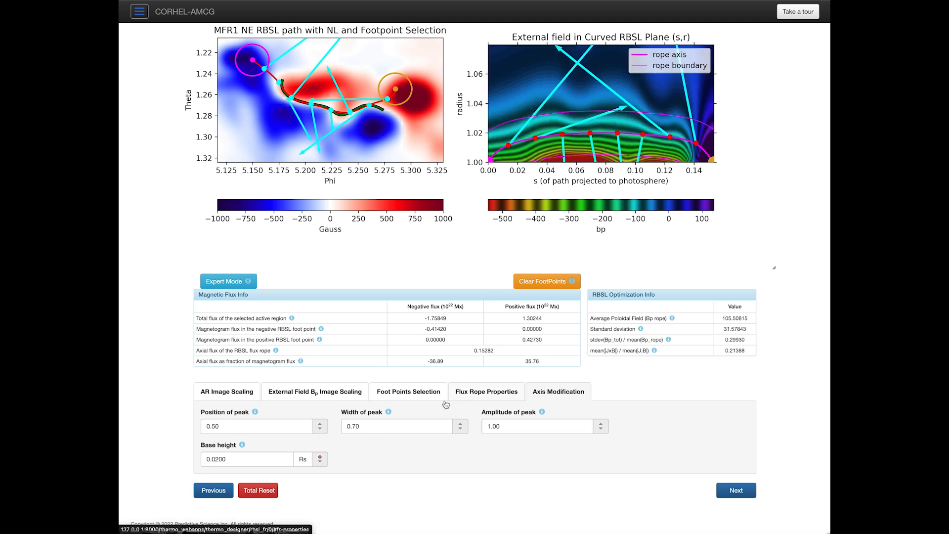
Step: Raise the fraction of optimized current to 1.500, giving axial flux 0.20839
{"action": "left_click", "coordinate": [472, 392]}
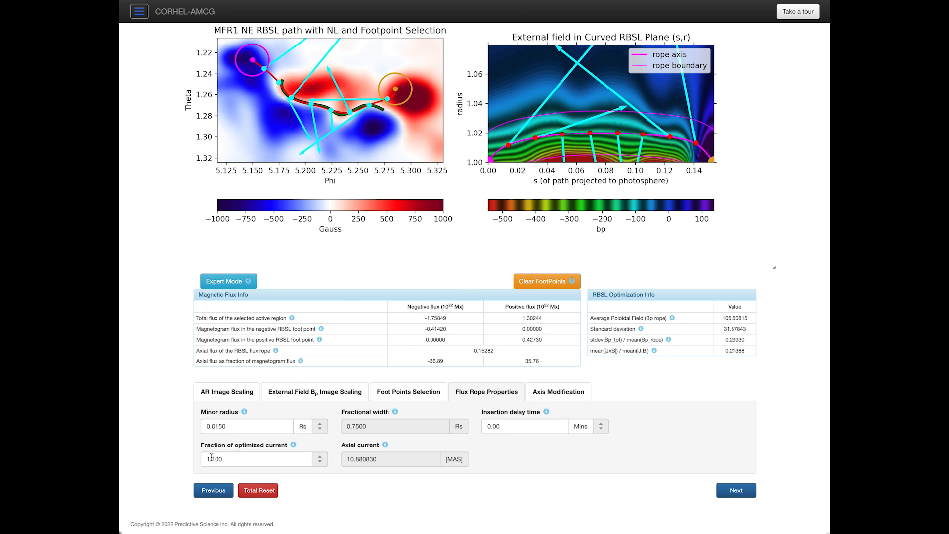
{"action": "left_click_drag", "start_coordinate": [212, 458], "coordinate": [228, 461]}
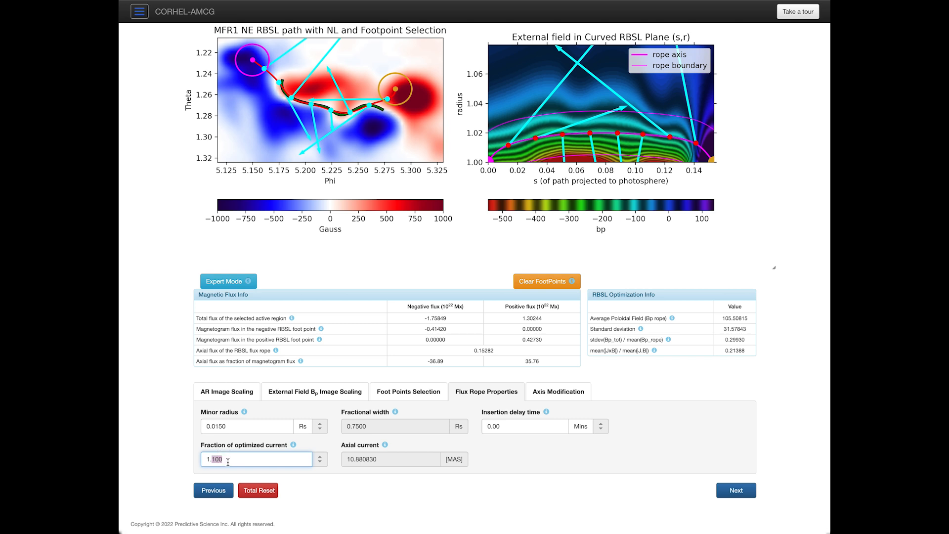
{"action": "type", "text": "5"}
{"action": "key", "text": "Tab"}
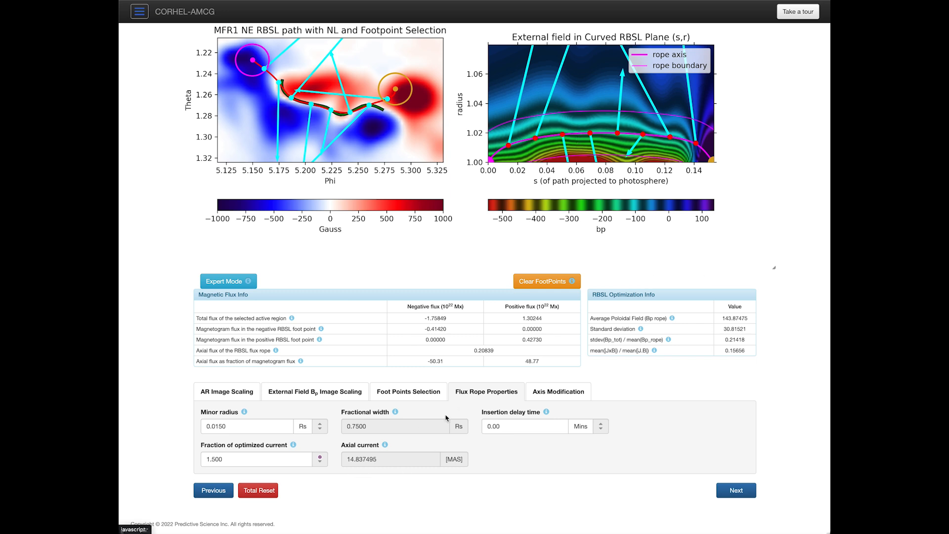
{"action": "left_click", "coordinate": [558, 393]}
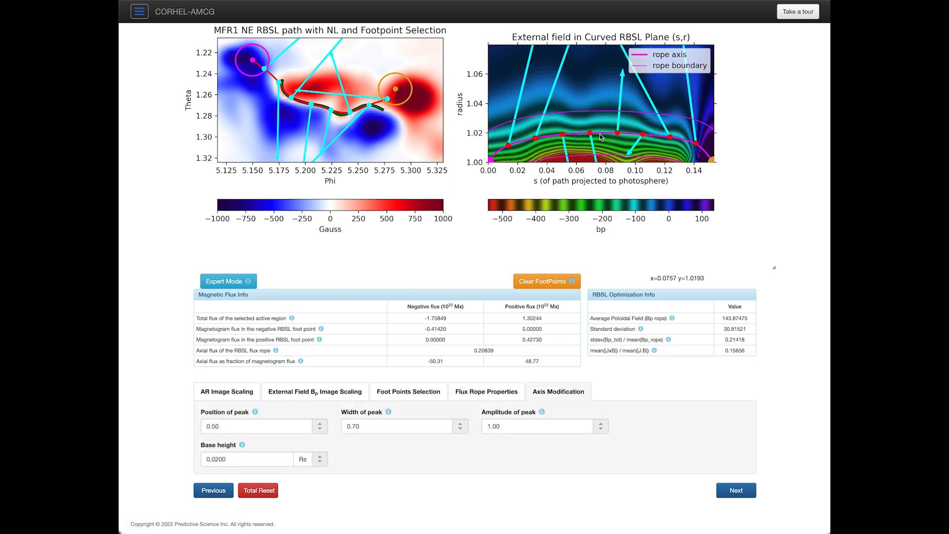
Step: Set peak width 0.50 and base height 0.0220, then view properties showing axial current 15.091608
{"action": "left_click", "coordinate": [354, 425]}
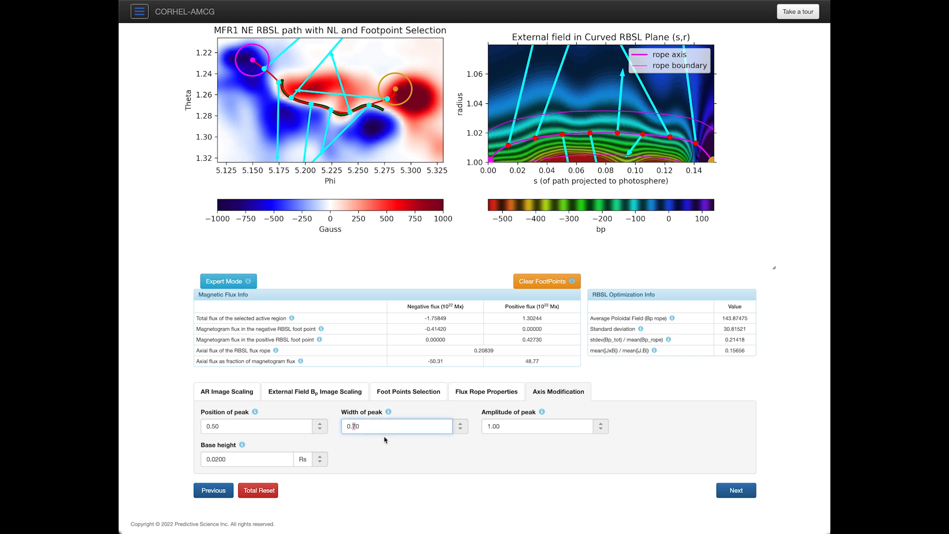
{"action": "type", "text": "5"}
{"action": "key", "text": "Tab"}
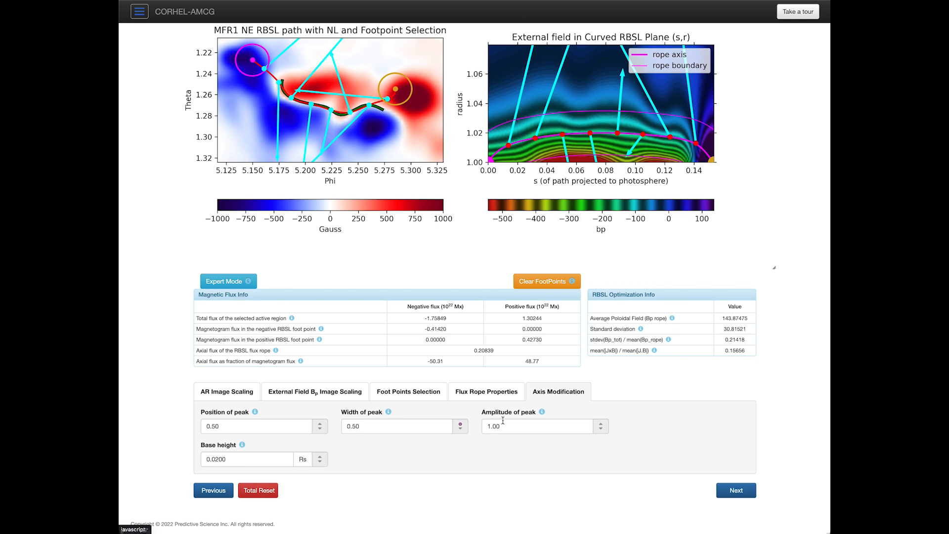
{"action": "left_click", "coordinate": [220, 460]}
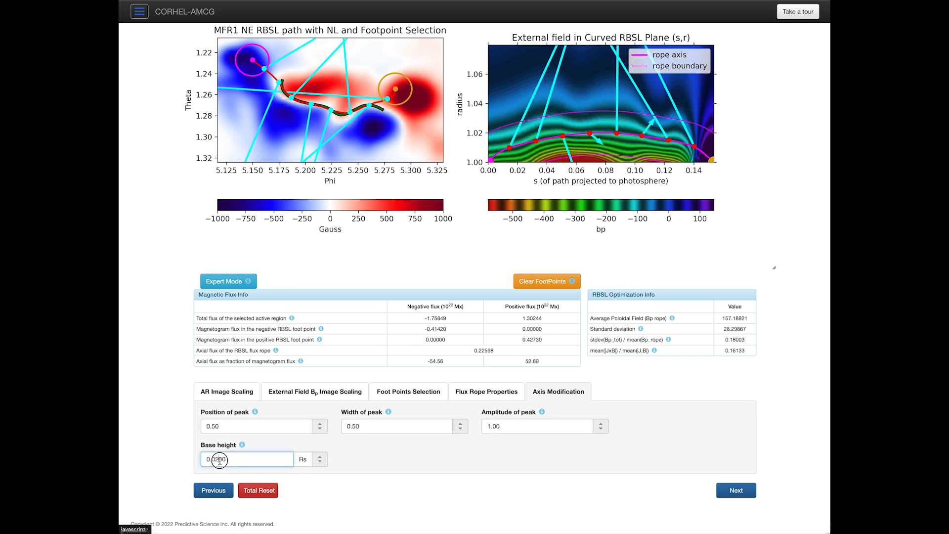
{"action": "type", "text": "0"}
{"action": "key", "text": "Tab"}
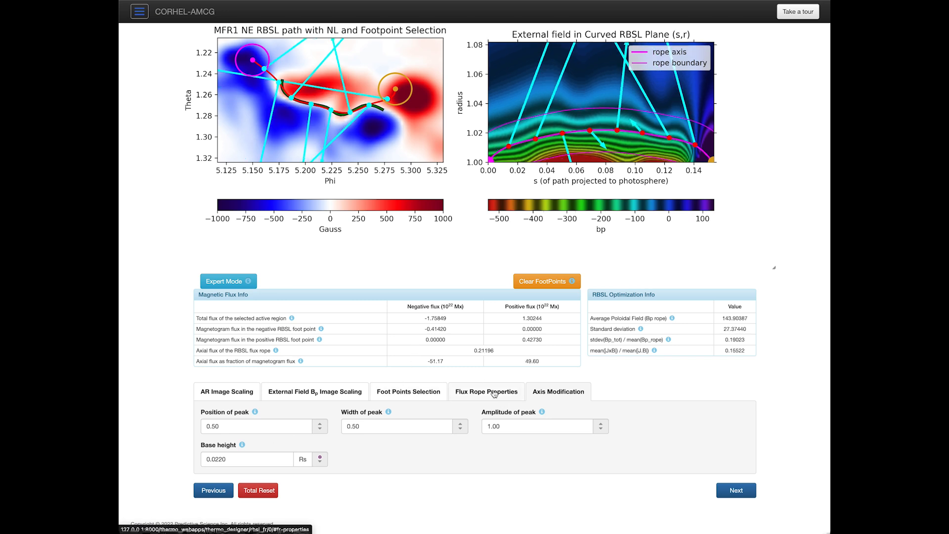
{"action": "left_click", "coordinate": [456, 393]}
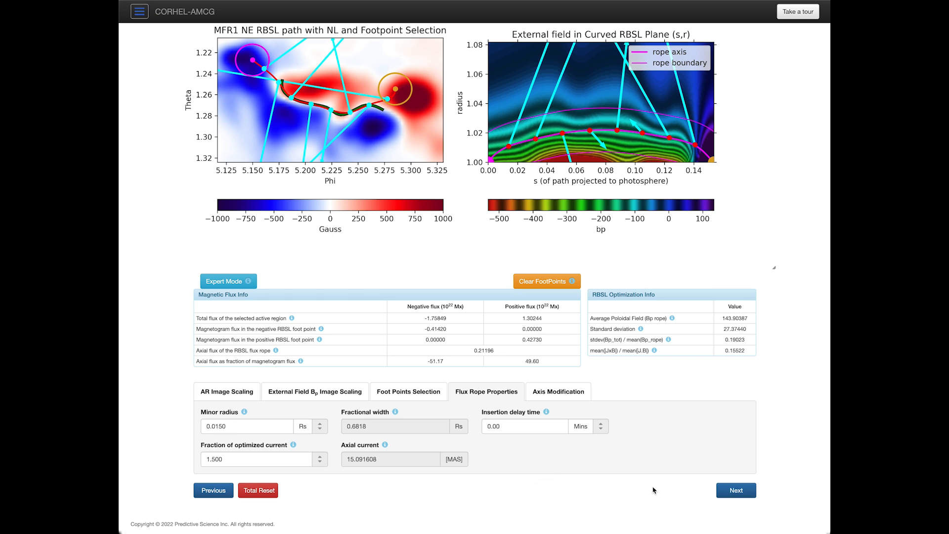
Step: Mark the MFR1 NE rope complete and open the MFR2 SW inversion-line selection page
{"action": "left_click", "coordinate": [741, 492]}
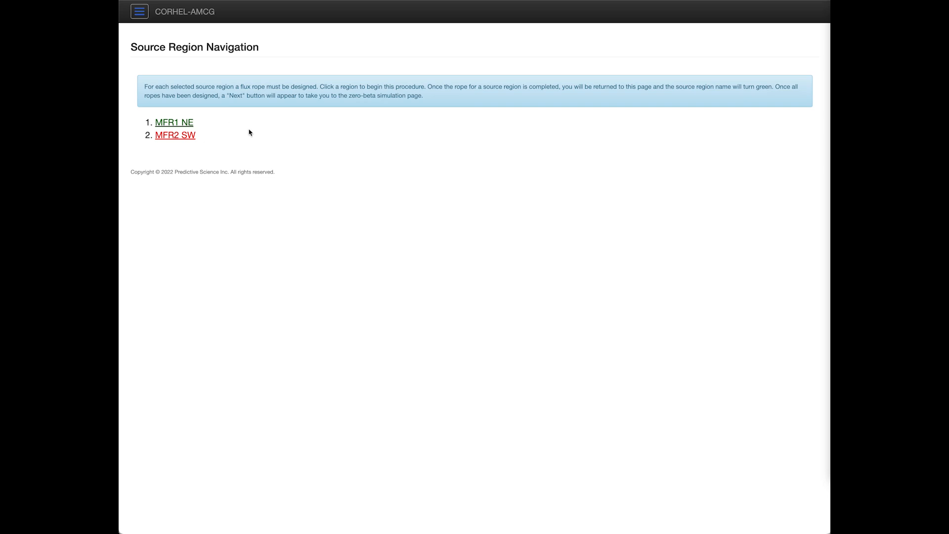
{"action": "left_click", "coordinate": [187, 140]}
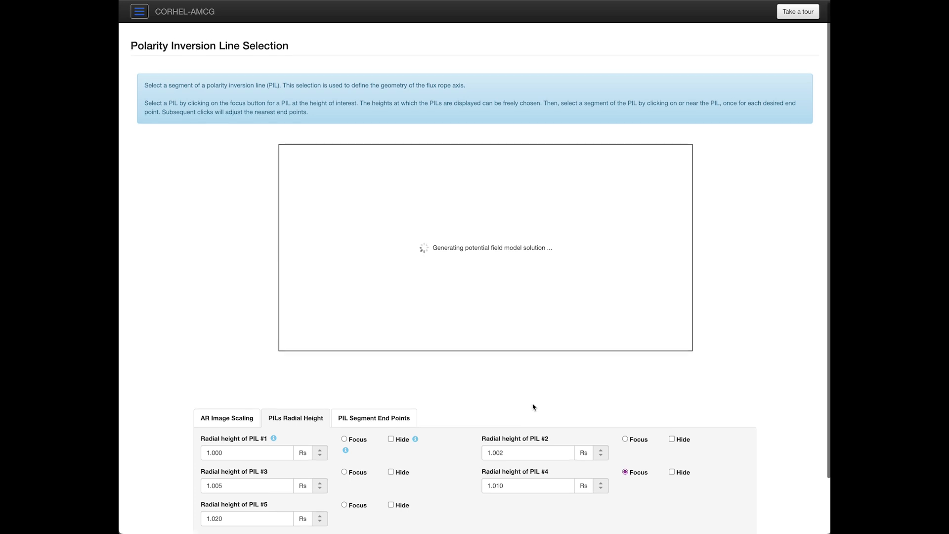
Step: Scroll through the PIL map page to inspect the 1.010 Rs inversion lines
{"action": "scroll", "coordinate": [539, 406], "scroll_direction": "down", "scroll_amount": 2}
{"action": "scroll", "coordinate": [549, 405], "scroll_direction": "up", "scroll_amount": 2}
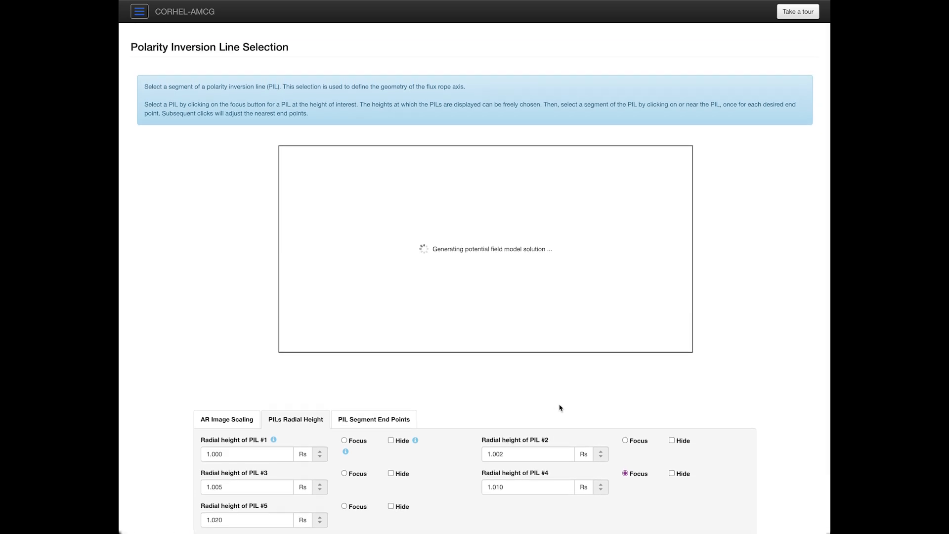
{"action": "scroll", "coordinate": [561, 407], "scroll_direction": "down", "scroll_amount": 2}
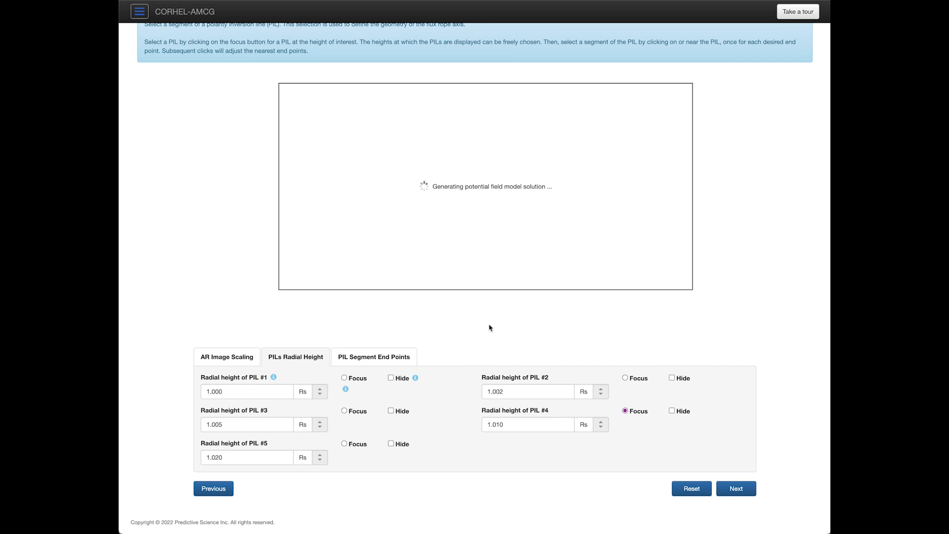
{"action": "scroll", "coordinate": [526, 341], "scroll_direction": "up", "scroll_amount": 3}
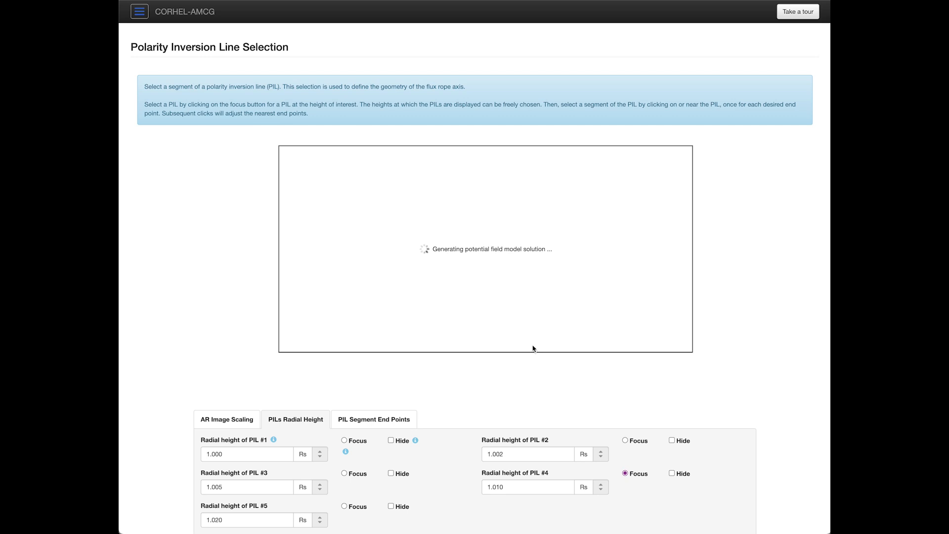
{"action": "scroll", "coordinate": [532, 349], "scroll_direction": "down", "scroll_amount": 3}
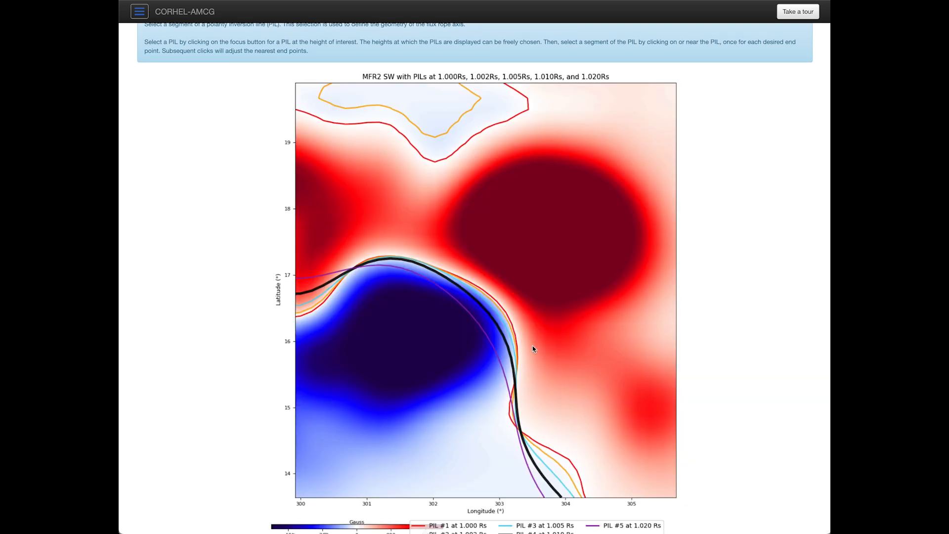
{"action": "scroll", "coordinate": [512, 310], "scroll_direction": "down", "scroll_amount": 4}
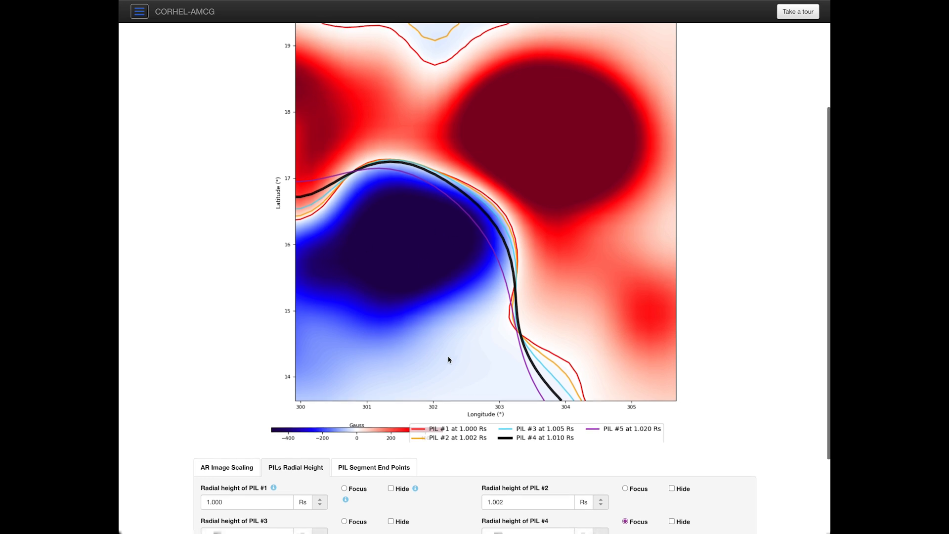
{"action": "scroll", "coordinate": [446, 358], "scroll_direction": "down", "scroll_amount": 1}
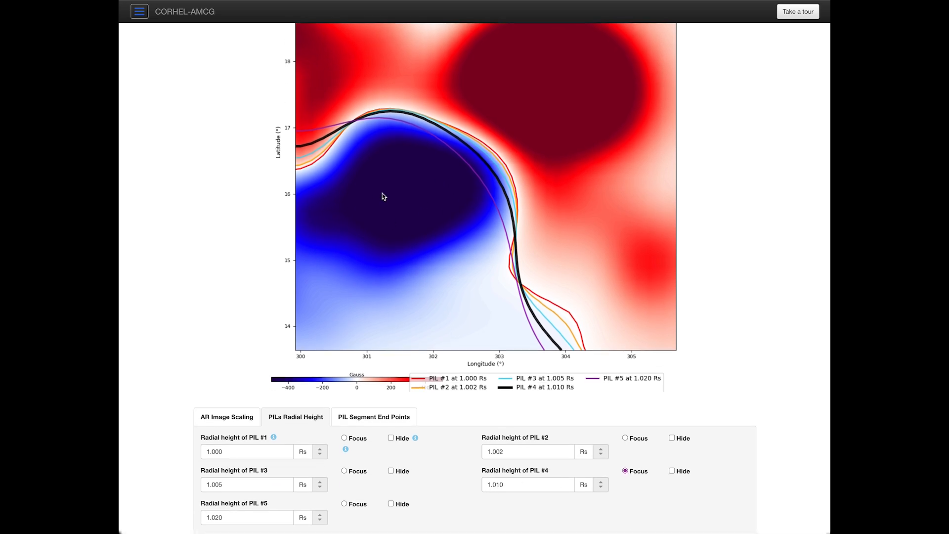
{"action": "scroll", "coordinate": [389, 259], "scroll_direction": "up", "scroll_amount": 2}
Step: Select the PIL #4 segment by its two endpoints and advance to RBSL flux rope design
{"action": "left_click", "coordinate": [312, 241]}
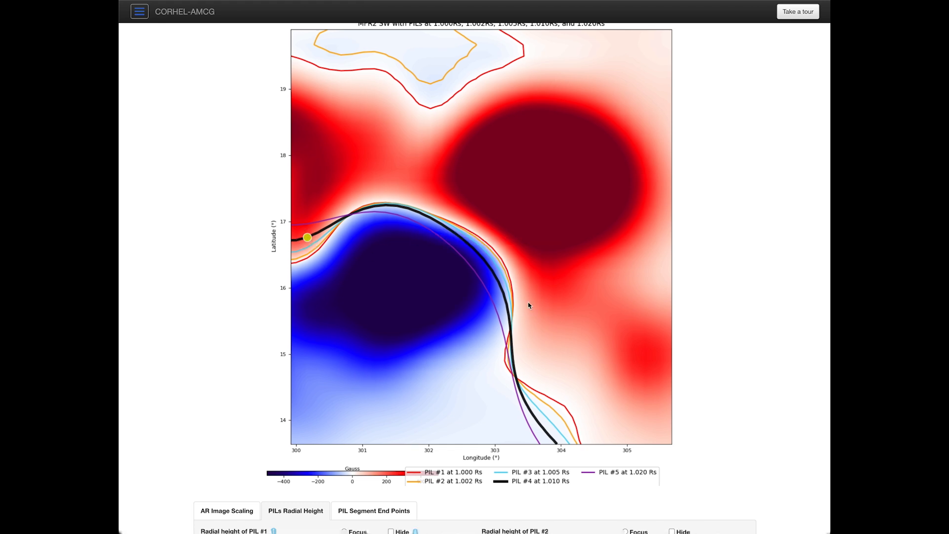
{"action": "left_click", "coordinate": [512, 257]}
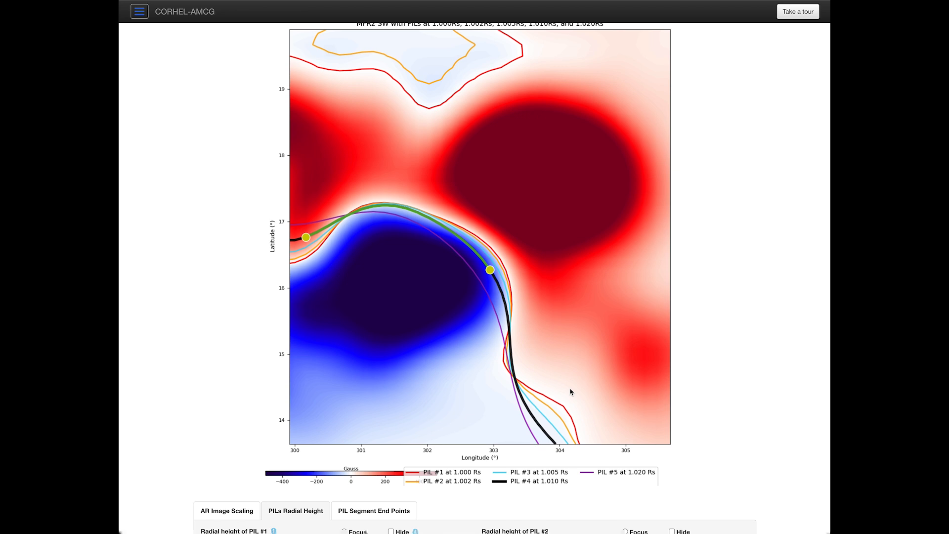
{"action": "scroll", "coordinate": [560, 418], "scroll_direction": "down", "scroll_amount": 3}
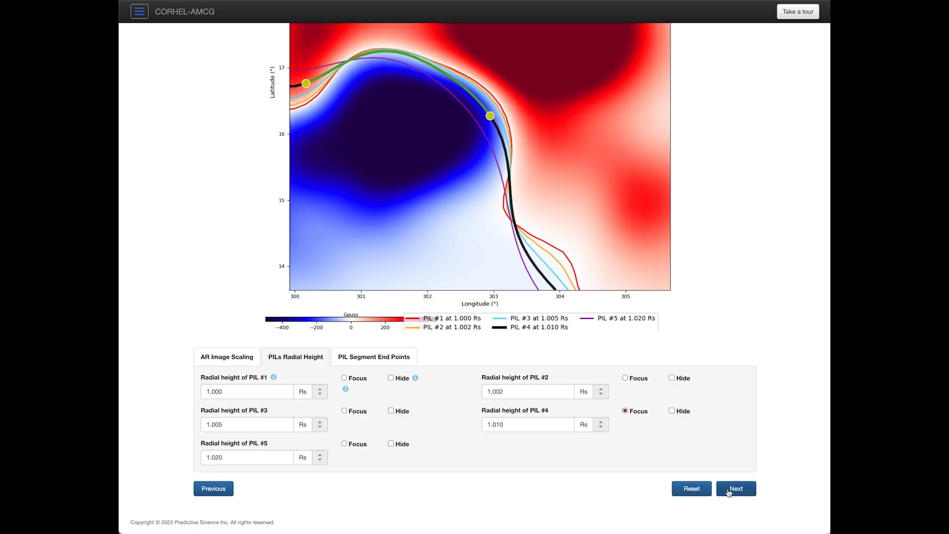
{"action": "left_click", "coordinate": [729, 489]}
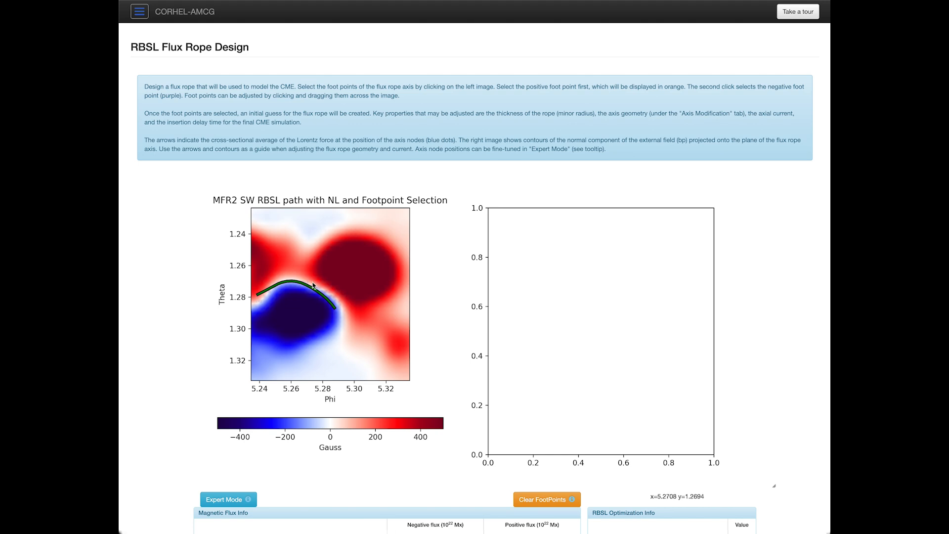
Step: Set the AR Image Scaling minimum to -1500 Gauss, making the symmetric maximum 1500
{"action": "scroll", "coordinate": [488, 373], "scroll_direction": "down", "scroll_amount": 4}
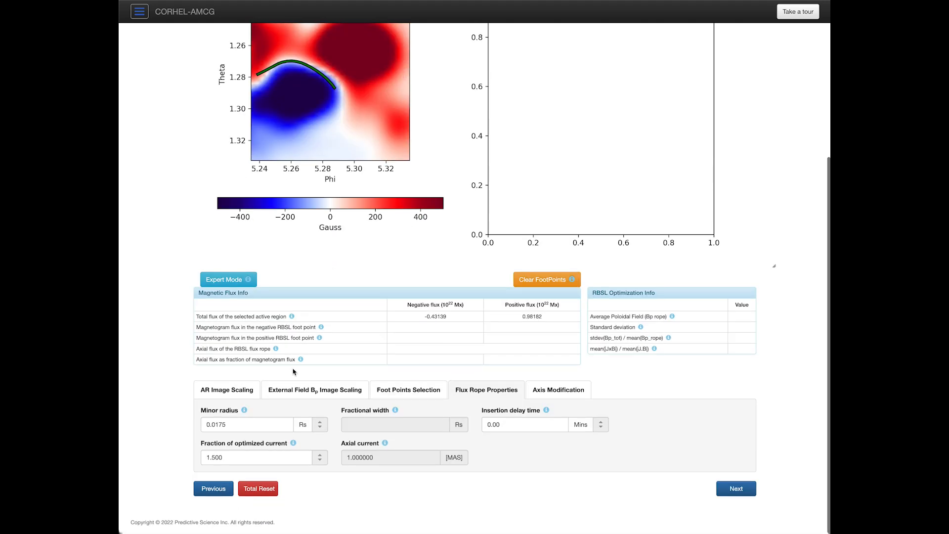
{"action": "left_click", "coordinate": [239, 388]}
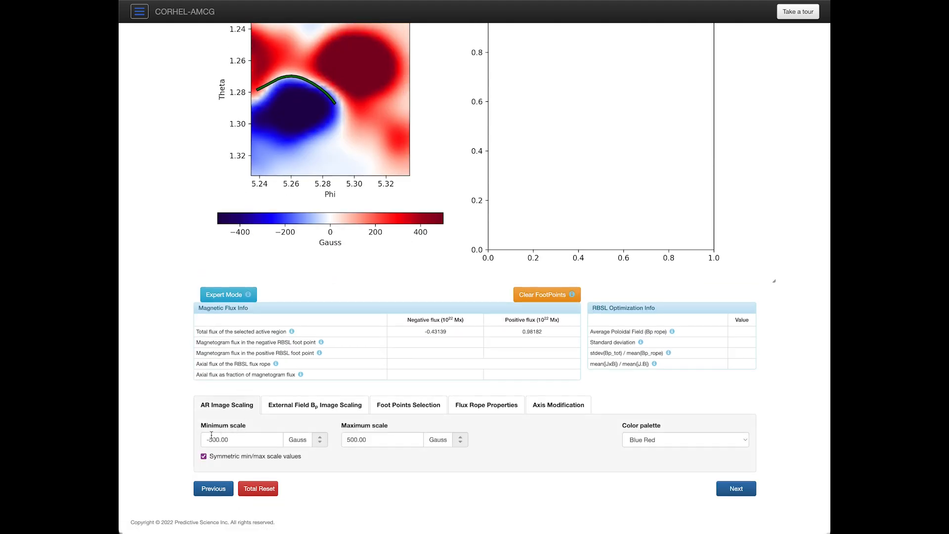
{"action": "left_click_drag", "start_coordinate": [210, 441], "coordinate": [213, 441]}
{"action": "type", "text": "1"}
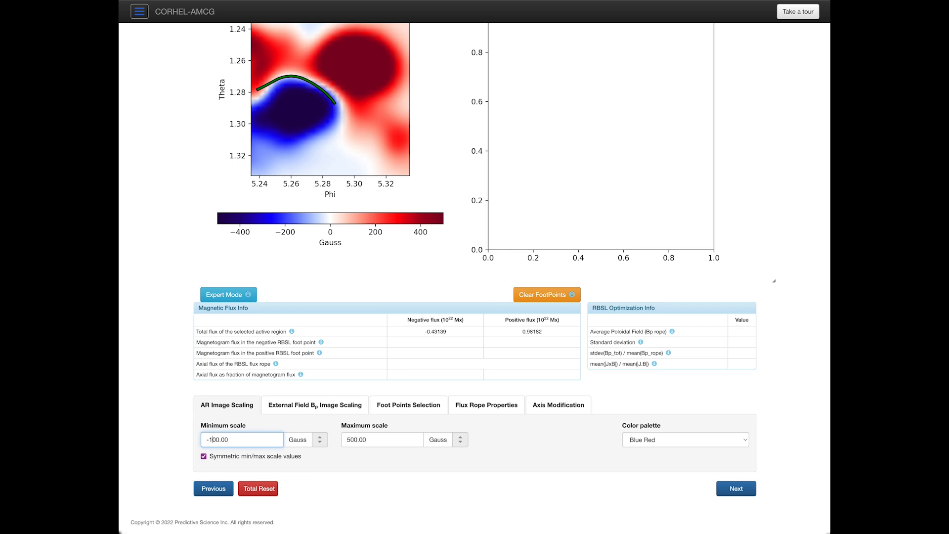
{"action": "type", "text": "0"}
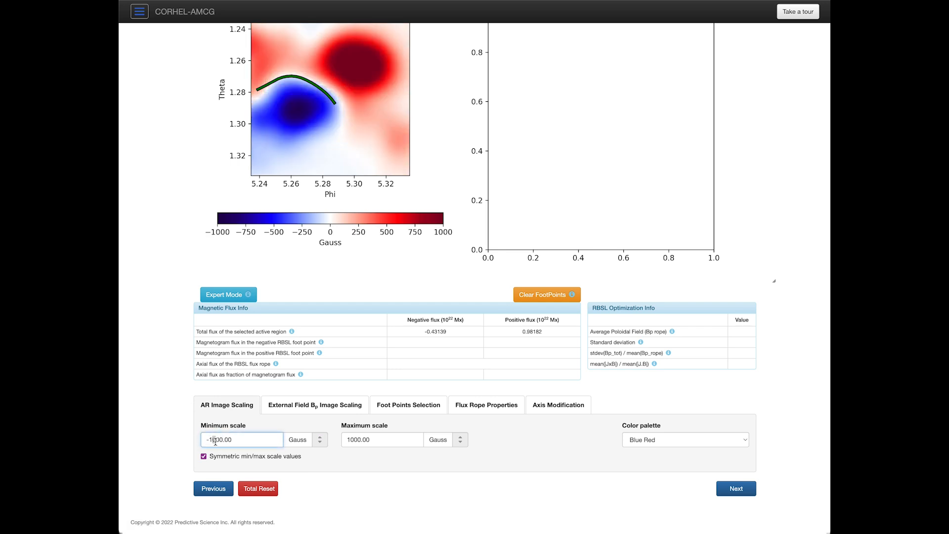
{"action": "left_click", "coordinate": [320, 439]}
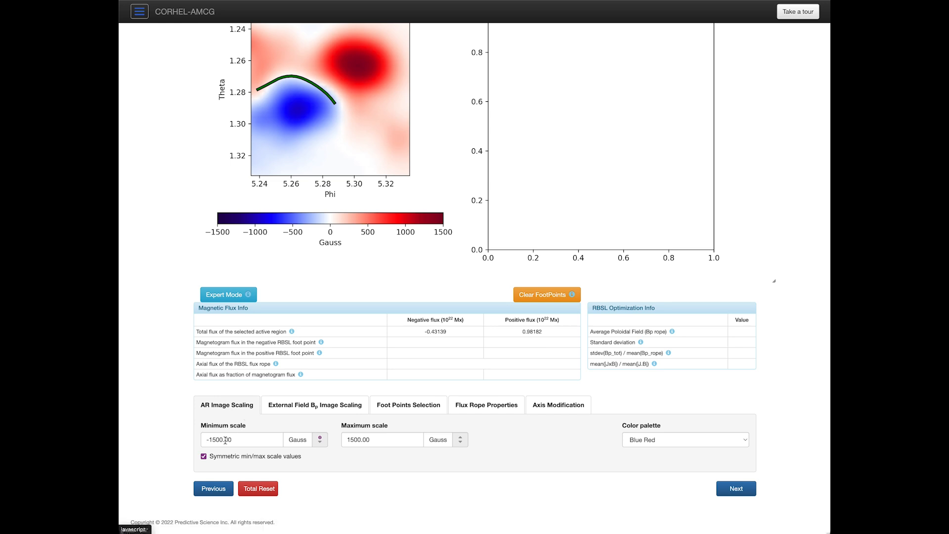
{"action": "scroll", "coordinate": [305, 328], "scroll_direction": "up", "scroll_amount": 5}
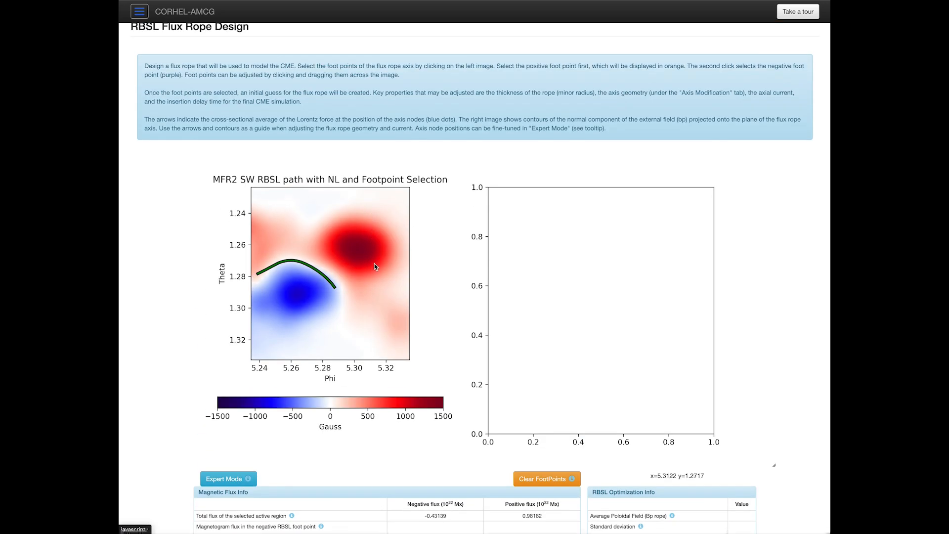
Step: Place and adjust the MFR2 SW footpoints on the red and blue spots, reaching axial flux 0.13557
{"action": "left_click", "coordinate": [373, 264]}
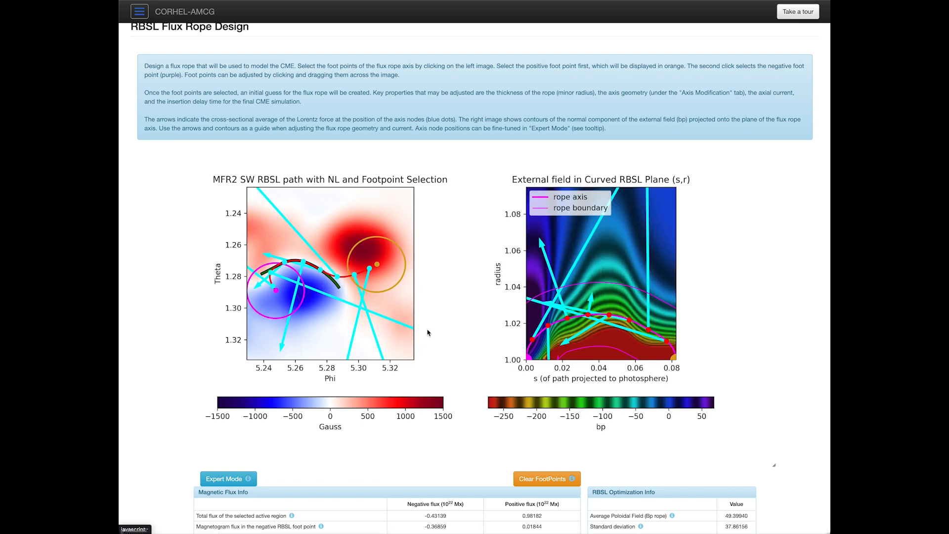
{"action": "scroll", "coordinate": [427, 408], "scroll_direction": "down", "scroll_amount": 3}
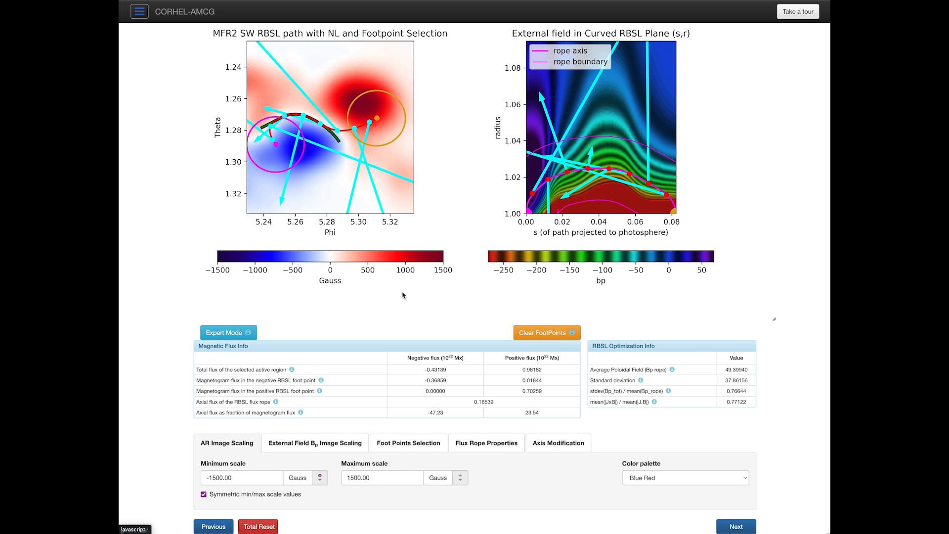
{"action": "scroll", "coordinate": [296, 188], "scroll_direction": "up", "scroll_amount": 1}
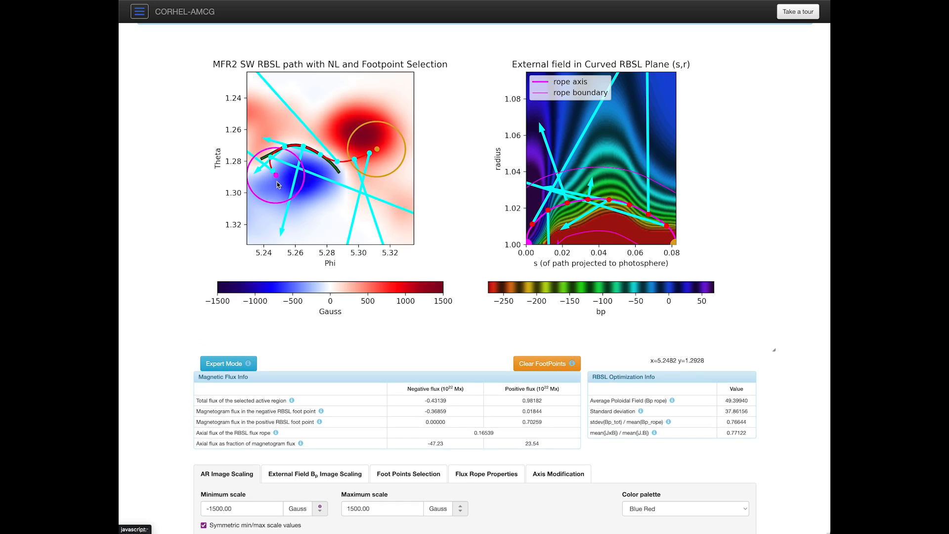
{"action": "left_click_drag", "start_coordinate": [276, 175], "coordinate": [279, 181]}
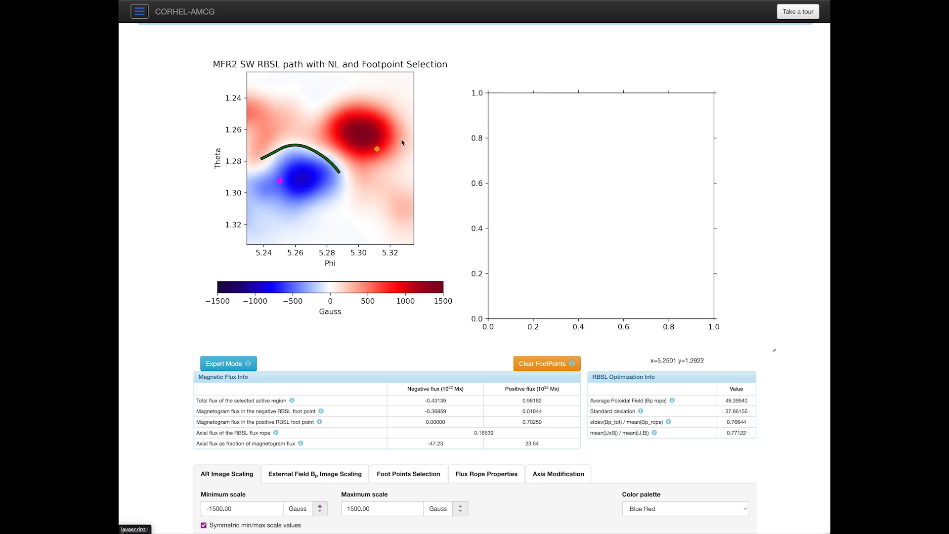
{"action": "left_click_drag", "start_coordinate": [378, 153], "coordinate": [386, 152]}
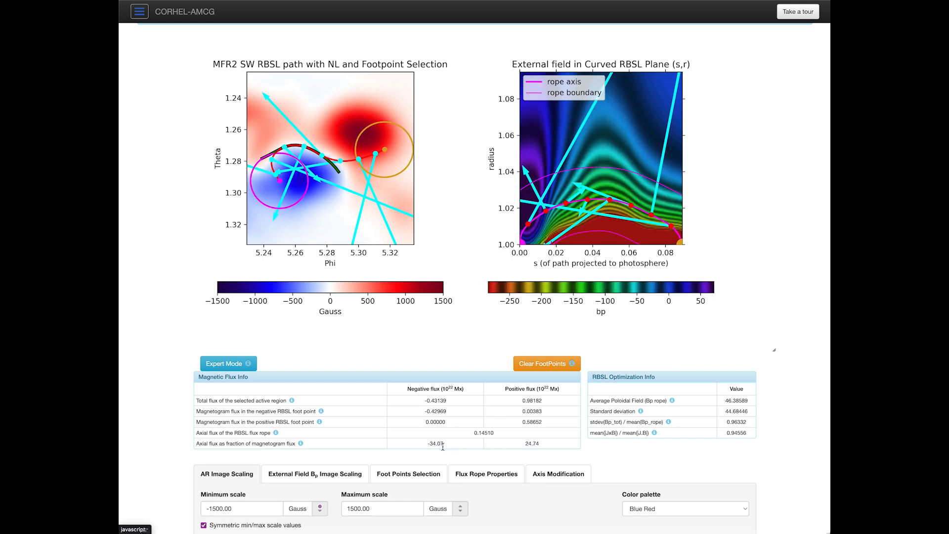
{"action": "left_click", "coordinate": [390, 149]}
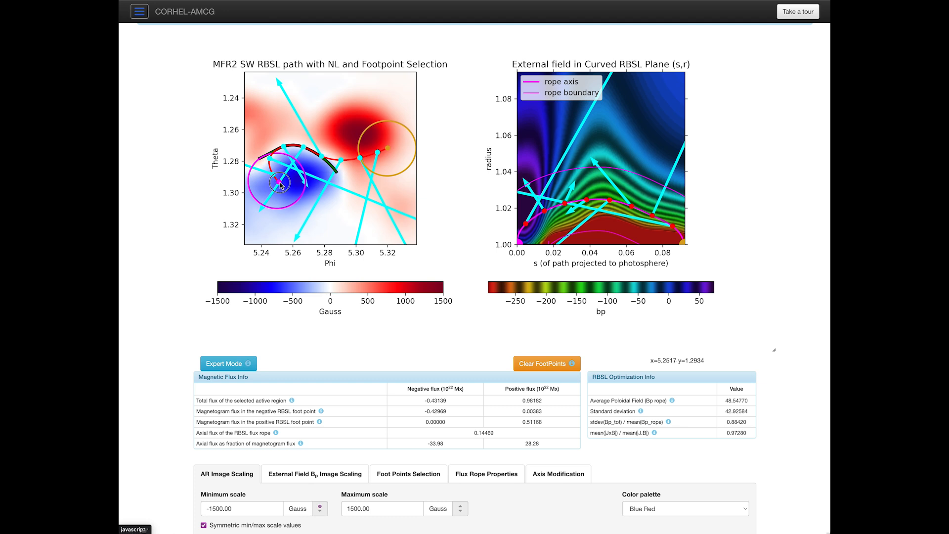
{"action": "left_click", "coordinate": [280, 183]}
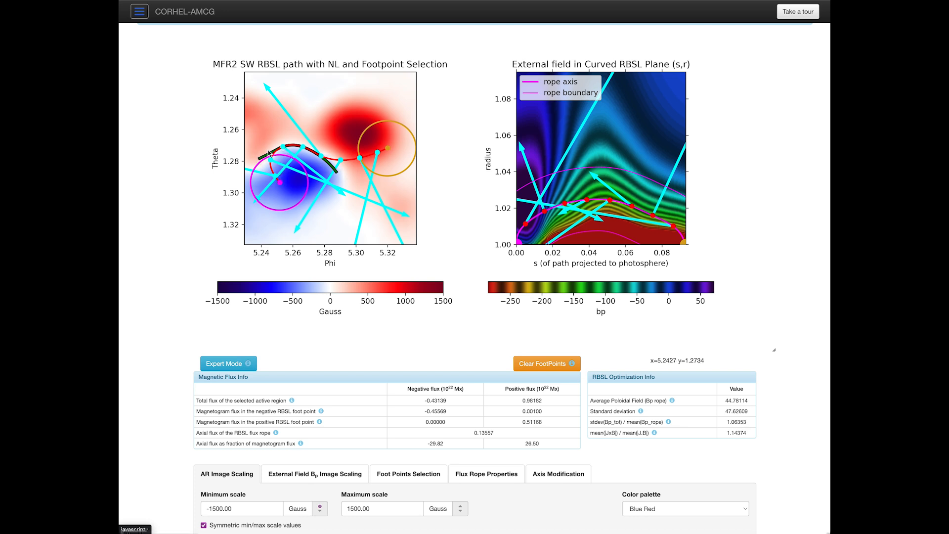
Step: Shorten the PIL #4 segment by moving one end to the crest near 301.4° longitude, then regenerate the flux rope design
{"action": "scroll", "coordinate": [277, 346], "scroll_direction": "down", "scroll_amount": 2}
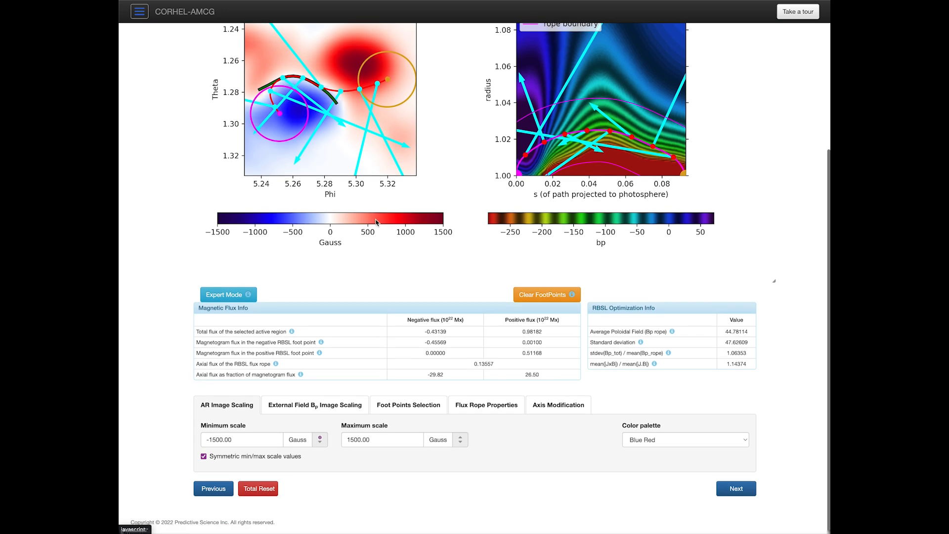
{"action": "left_click", "coordinate": [212, 489]}
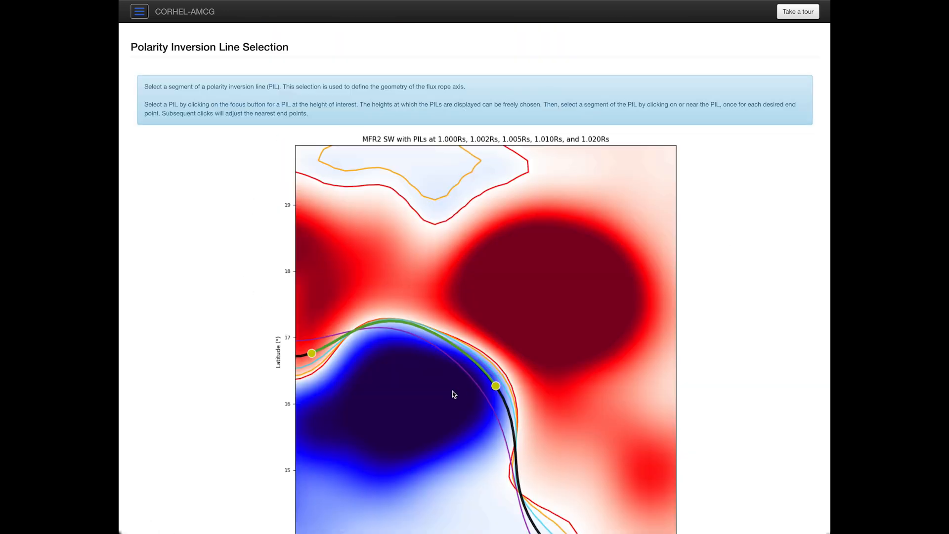
{"action": "scroll", "coordinate": [454, 393], "scroll_direction": "down", "scroll_amount": 5}
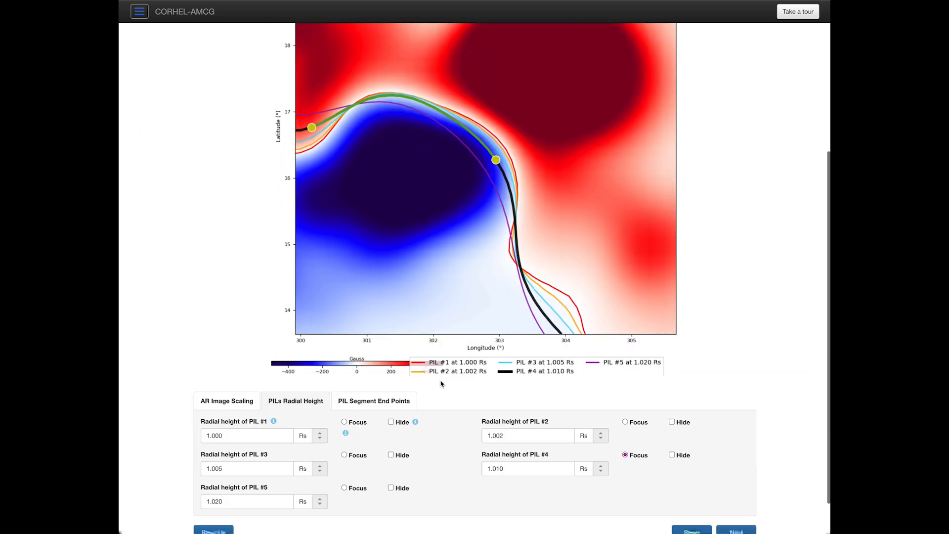
{"action": "left_click", "coordinate": [394, 101]}
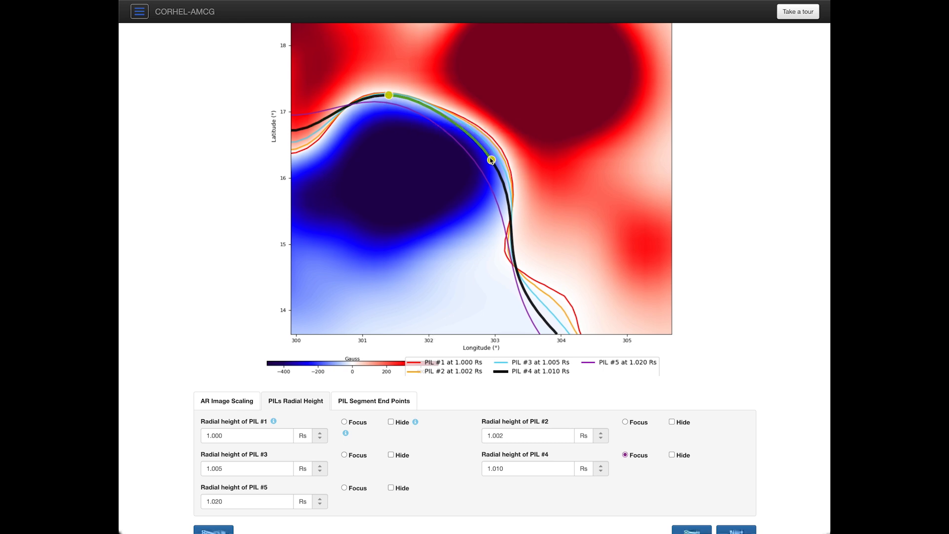
{"action": "scroll", "coordinate": [761, 520], "scroll_direction": "down", "scroll_amount": 2}
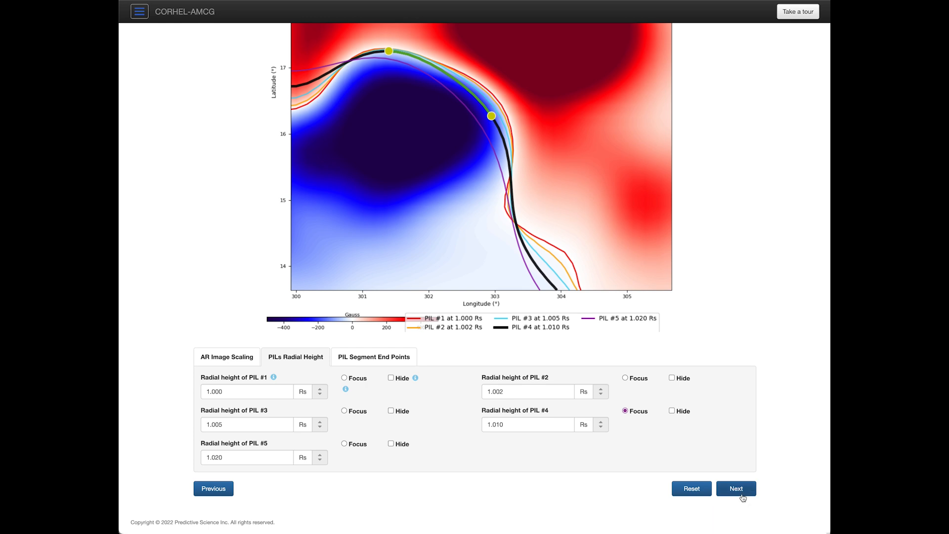
{"action": "left_click", "coordinate": [741, 493]}
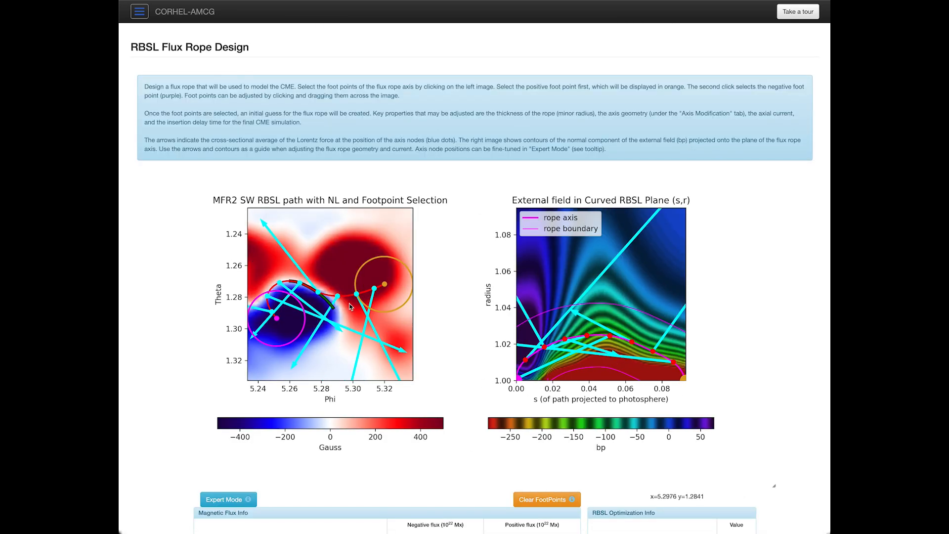
Step: Clear the MFR2 SW footpoints and place a new pair, giving axial flux 0.11148 ×10²² Mx
{"action": "scroll", "coordinate": [335, 318], "scroll_direction": "down", "scroll_amount": 1}
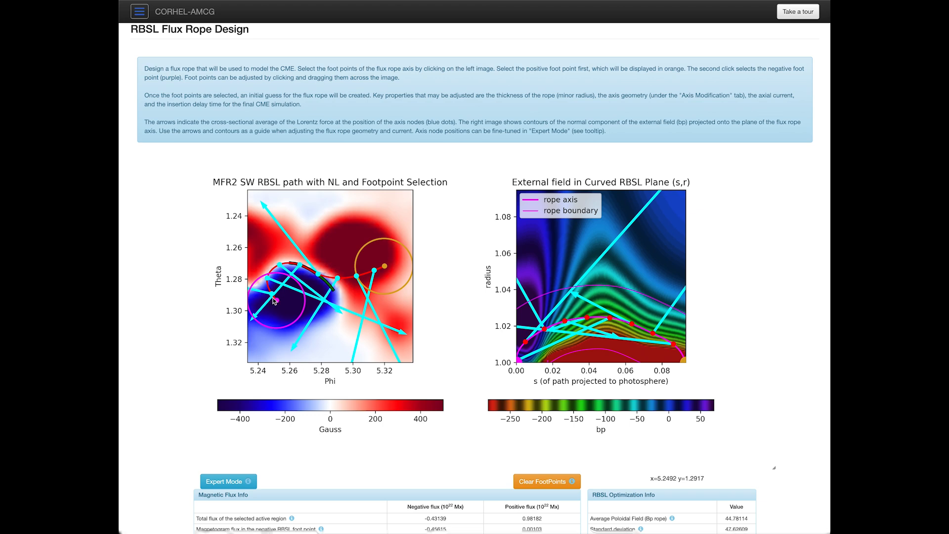
{"action": "scroll", "coordinate": [279, 302], "scroll_direction": "down", "scroll_amount": 1}
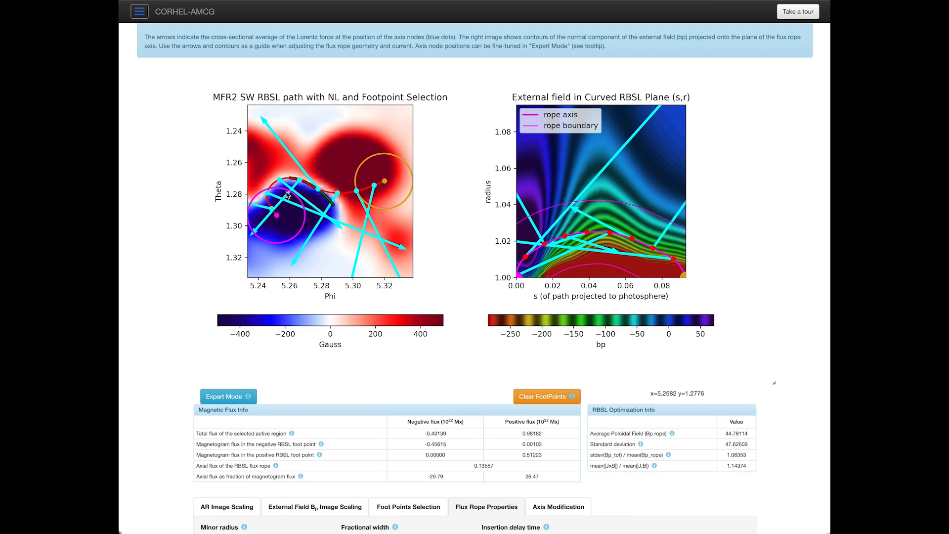
{"action": "scroll", "coordinate": [327, 221], "scroll_direction": "down", "scroll_amount": 2}
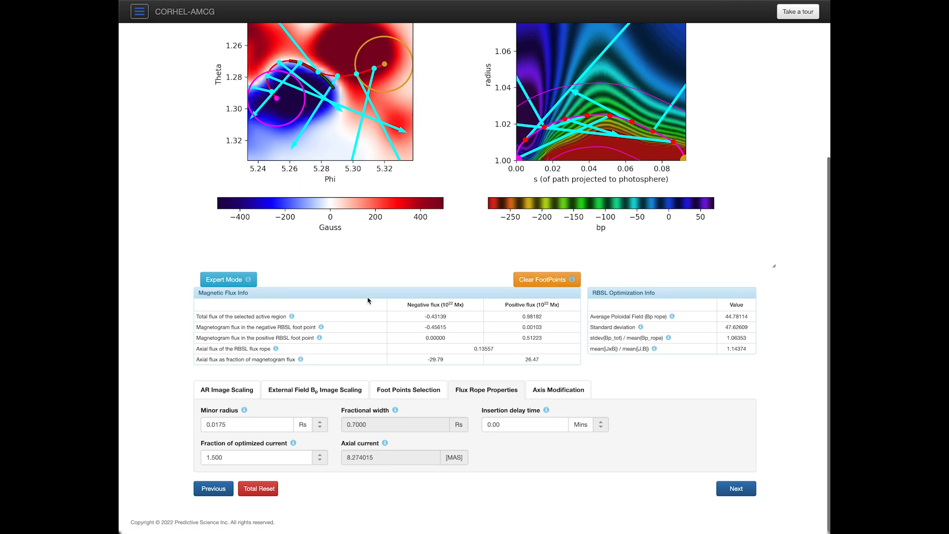
{"action": "left_click", "coordinate": [552, 281]}
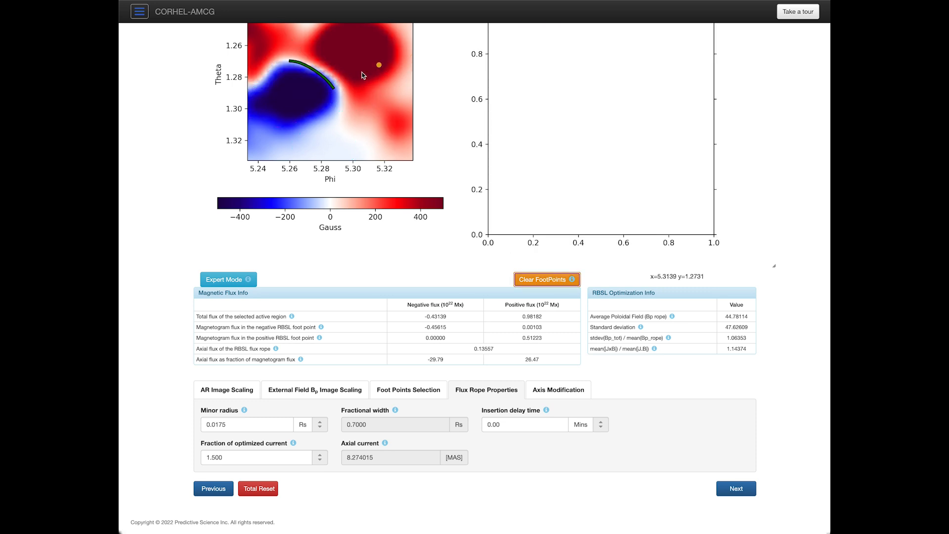
{"action": "left_click", "coordinate": [271, 96]}
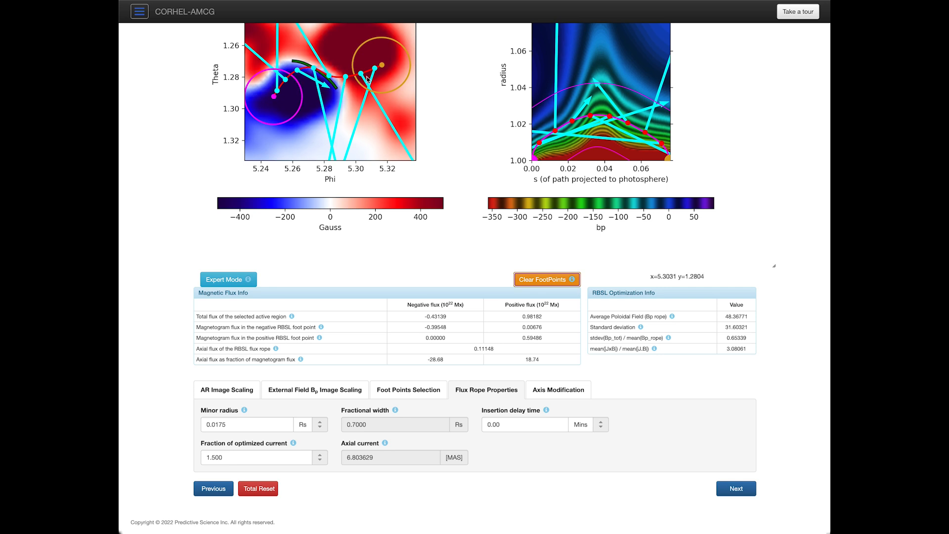
Step: Set the AR Image Scaling minimum to -1500 Gauss
{"action": "left_click", "coordinate": [218, 388]}
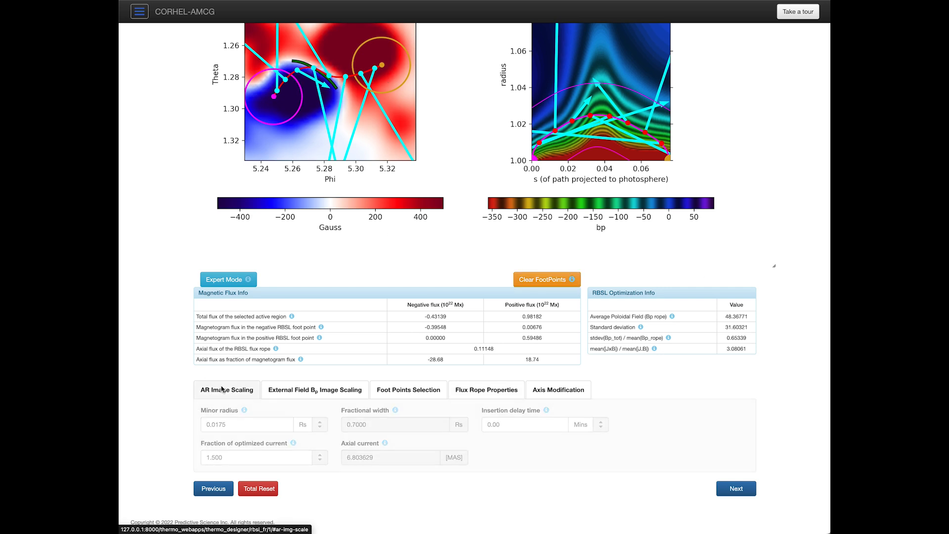
{"action": "left_click", "coordinate": [210, 436]}
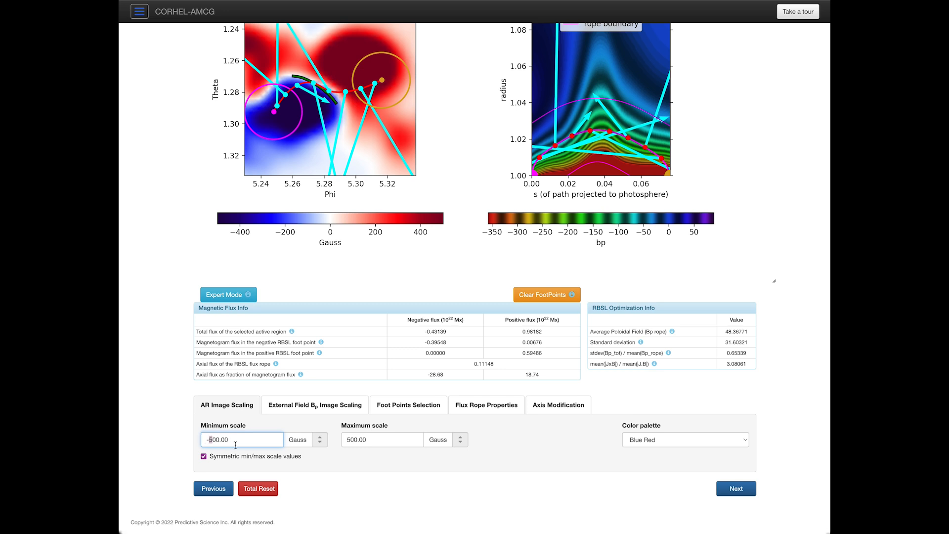
{"action": "type", "text": "1"}
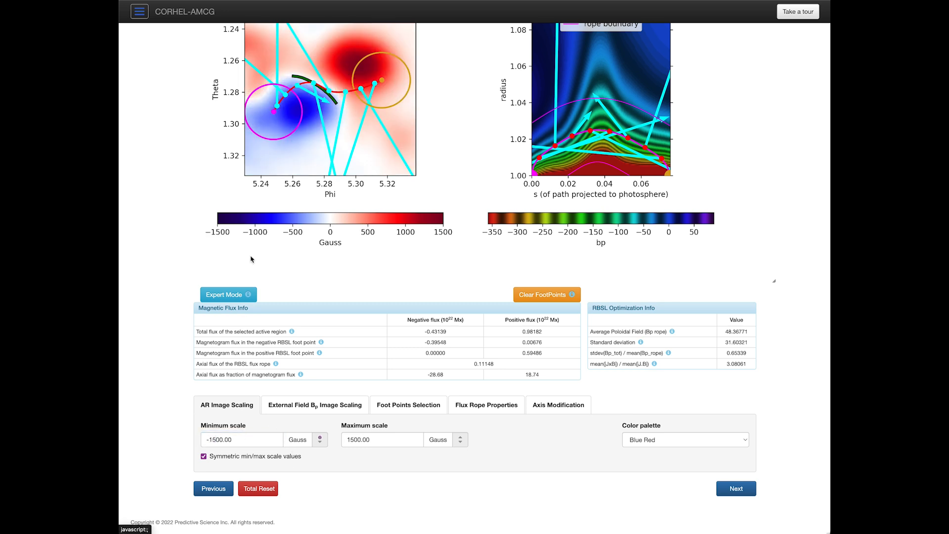
Step: Shift the positive footpoint slightly toward higher Phi, reaching axial flux 0.11389 ×10²² Mx
{"action": "scroll", "coordinate": [313, 169], "scroll_direction": "up", "scroll_amount": 1}
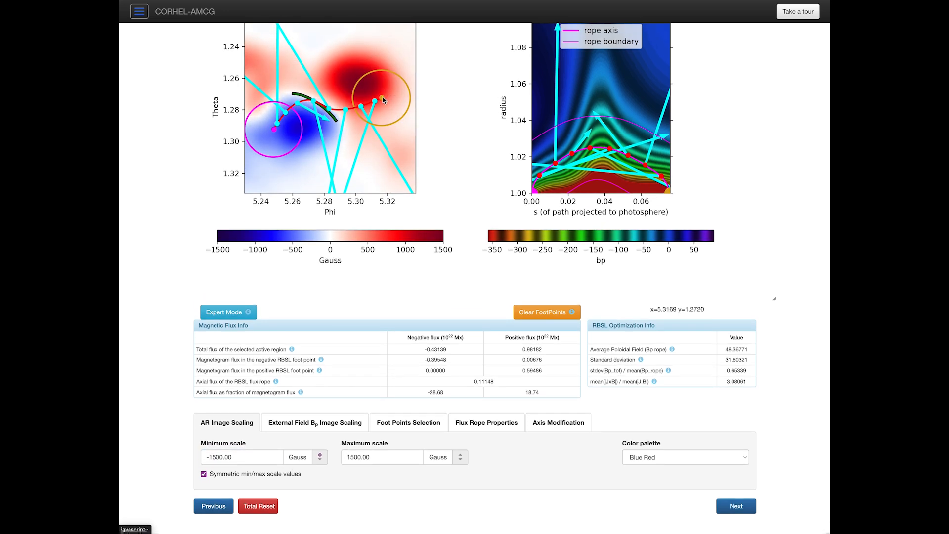
{"action": "left_click_drag", "start_coordinate": [383, 98], "coordinate": [388, 100]}
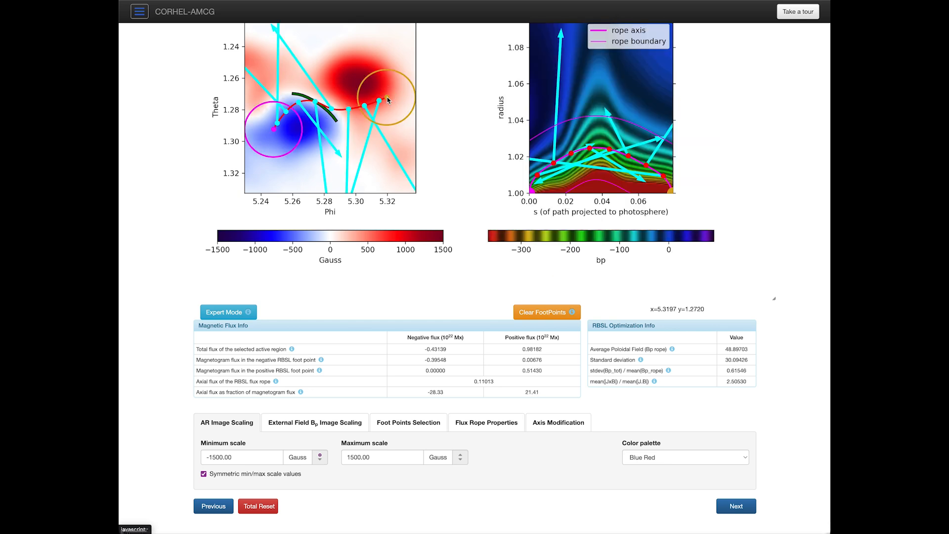
{"action": "left_click_drag", "start_coordinate": [387, 97], "coordinate": [391, 97]}
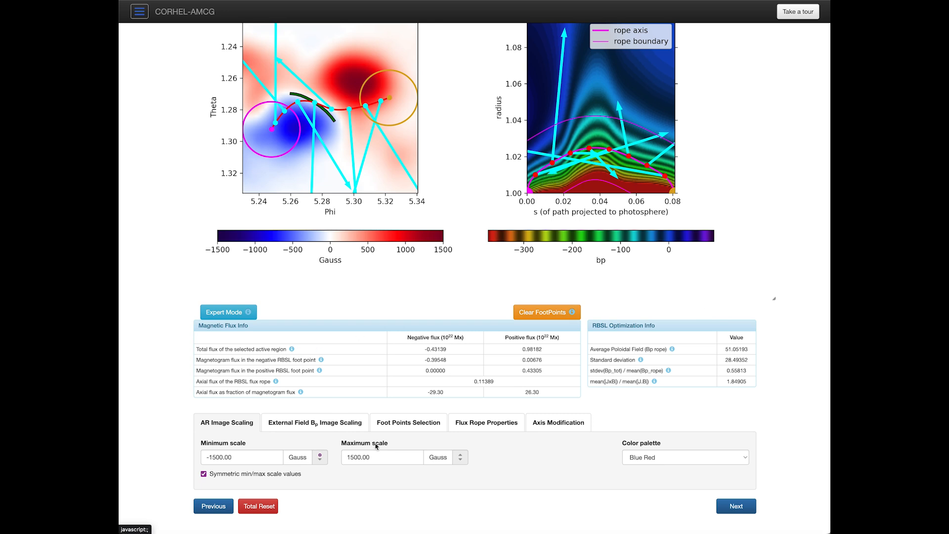
Step: Set the rope axis peak width to 0.40 and peak amplitude to 1.30, then read the field plot coordinates
{"action": "left_click", "coordinate": [560, 424]}
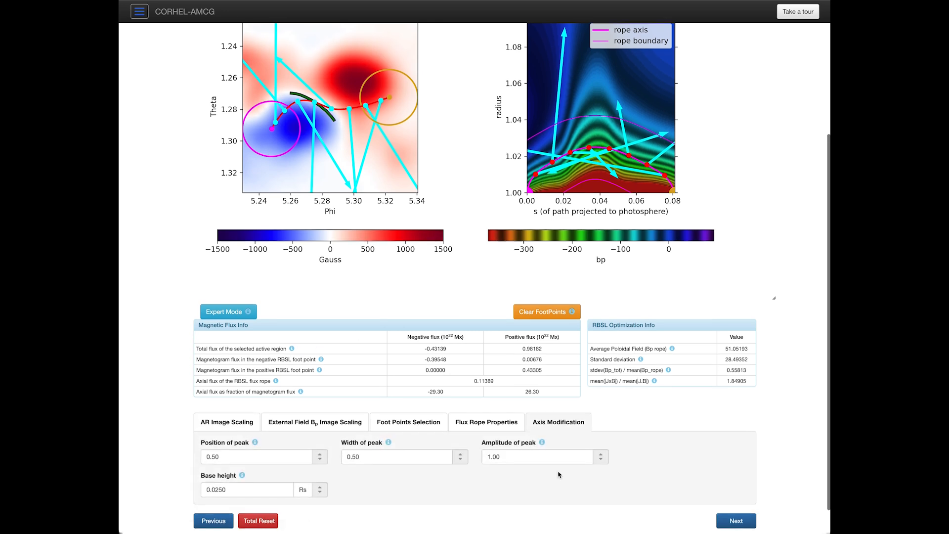
{"action": "scroll", "coordinate": [470, 444], "scroll_direction": "down", "scroll_amount": 1}
{"action": "left_click", "coordinate": [354, 426]}
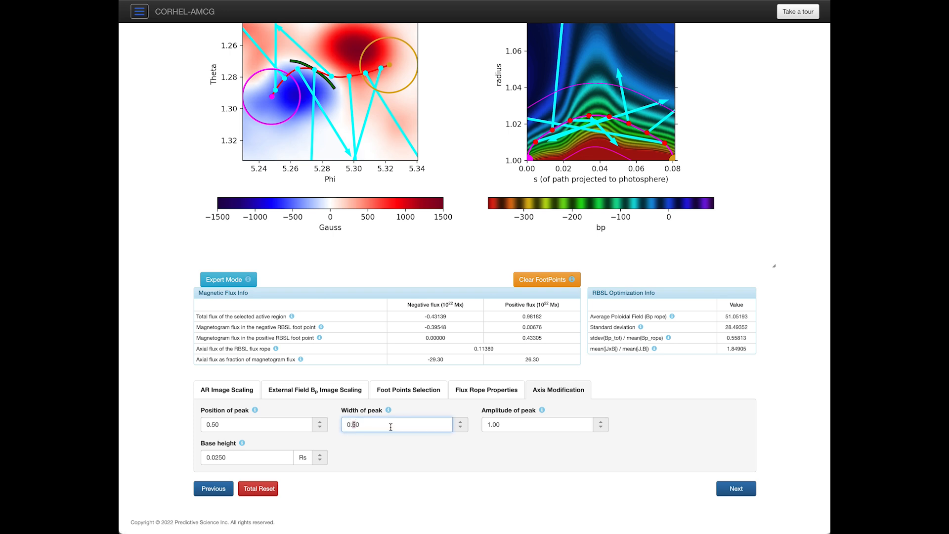
{"action": "left_click", "coordinate": [460, 423]}
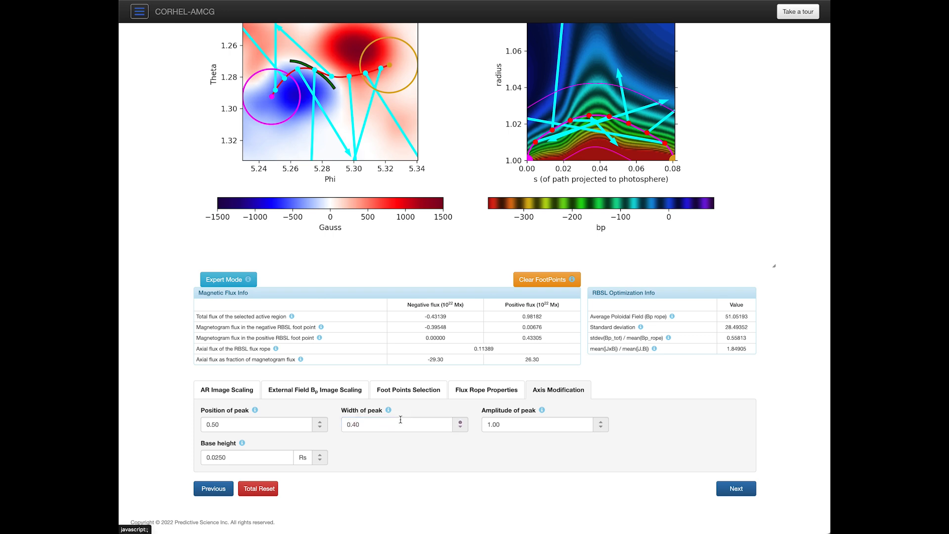
{"action": "left_click", "coordinate": [493, 425]}
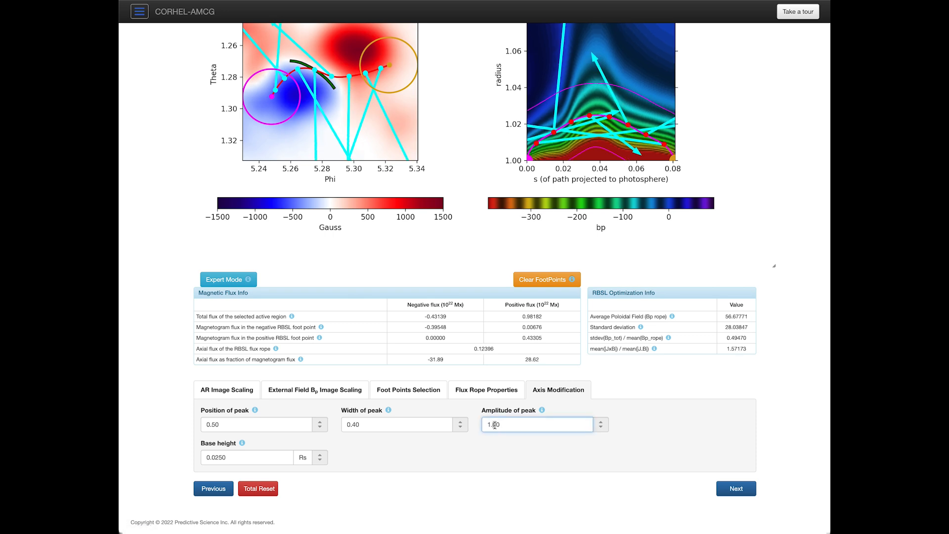
{"action": "left_click", "coordinate": [600, 421]}
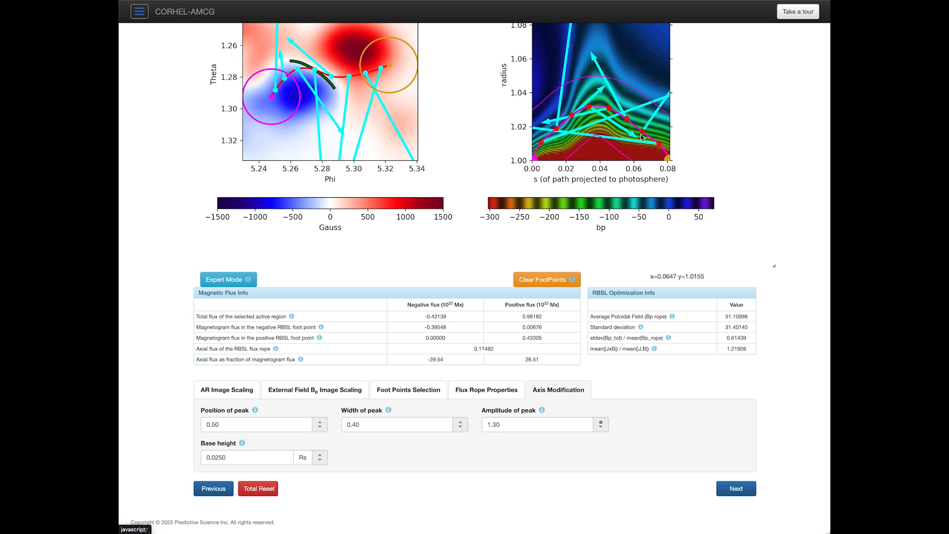
{"action": "scroll", "coordinate": [583, 153], "scroll_direction": "up", "scroll_amount": 1}
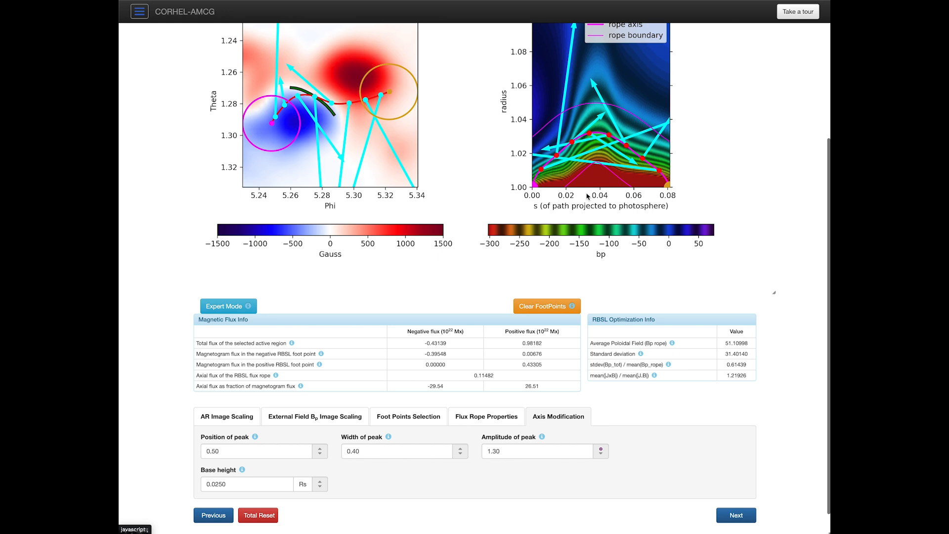
{"action": "left_click", "coordinate": [539, 168]}
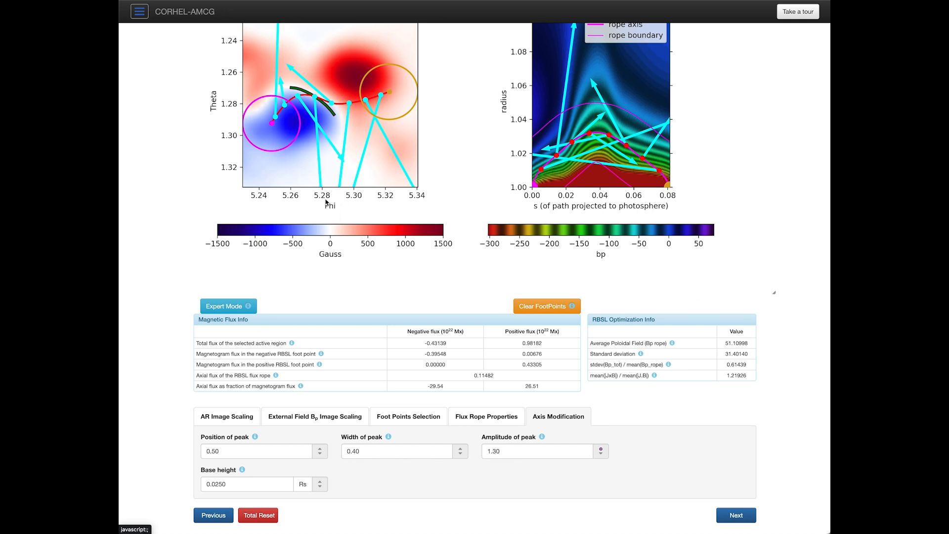
Step: Raise the MFR2 SW fraction of optimized current from 1.500 to 1.600
{"action": "left_click", "coordinate": [484, 419]}
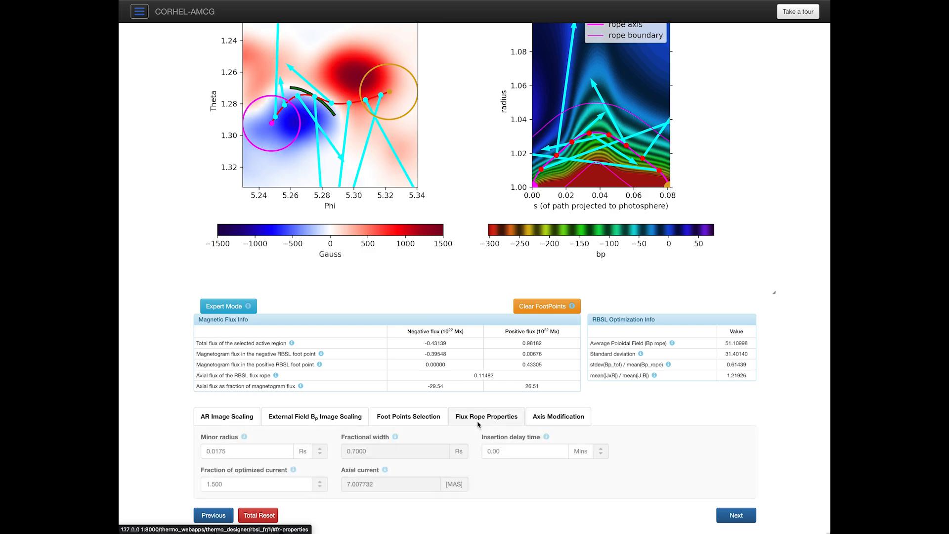
{"action": "scroll", "coordinate": [426, 330], "scroll_direction": "up", "scroll_amount": 4}
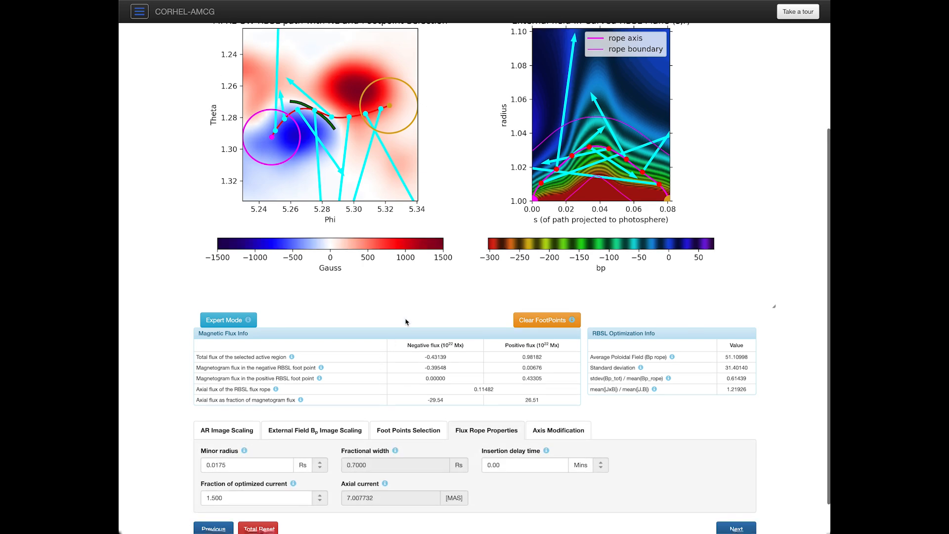
{"action": "scroll", "coordinate": [428, 331], "scroll_direction": "down", "scroll_amount": 3}
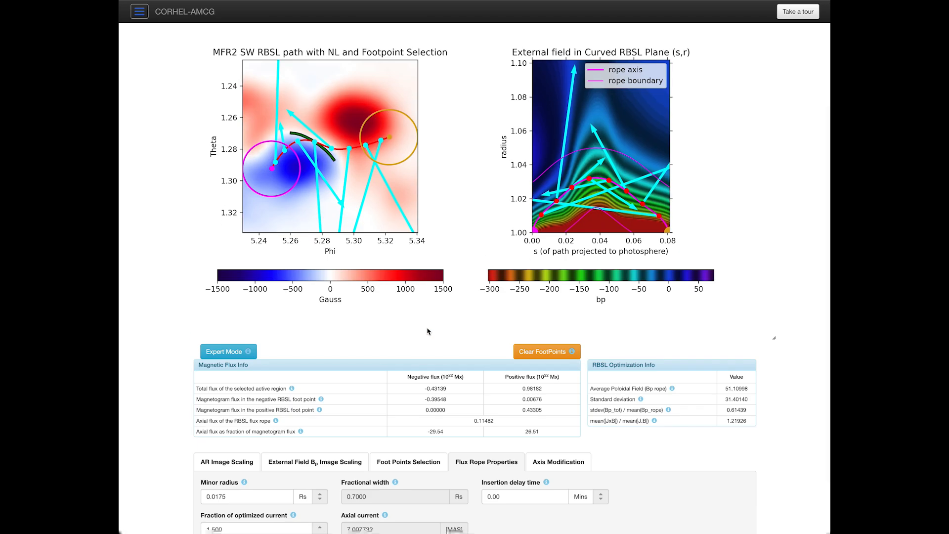
{"action": "scroll", "coordinate": [428, 331], "scroll_direction": "down", "scroll_amount": 2}
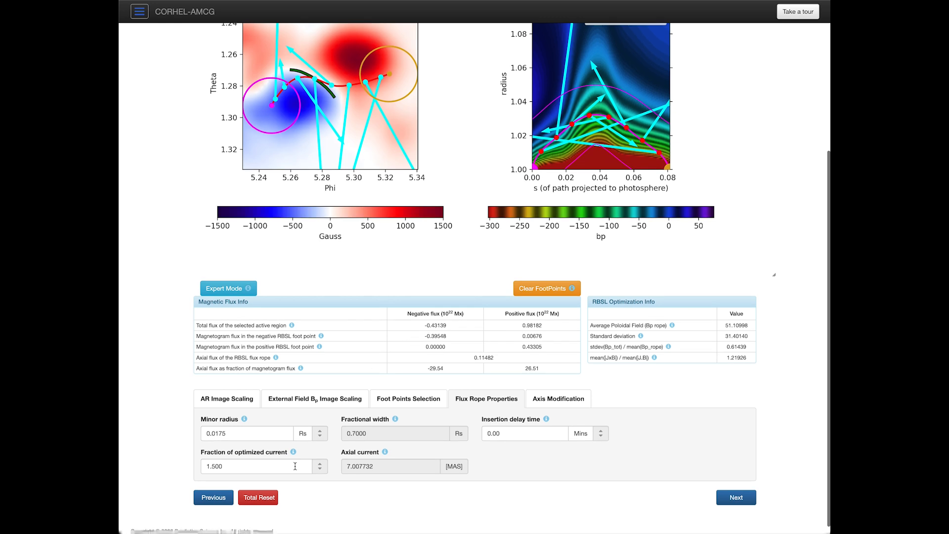
{"action": "left_click", "coordinate": [212, 467]}
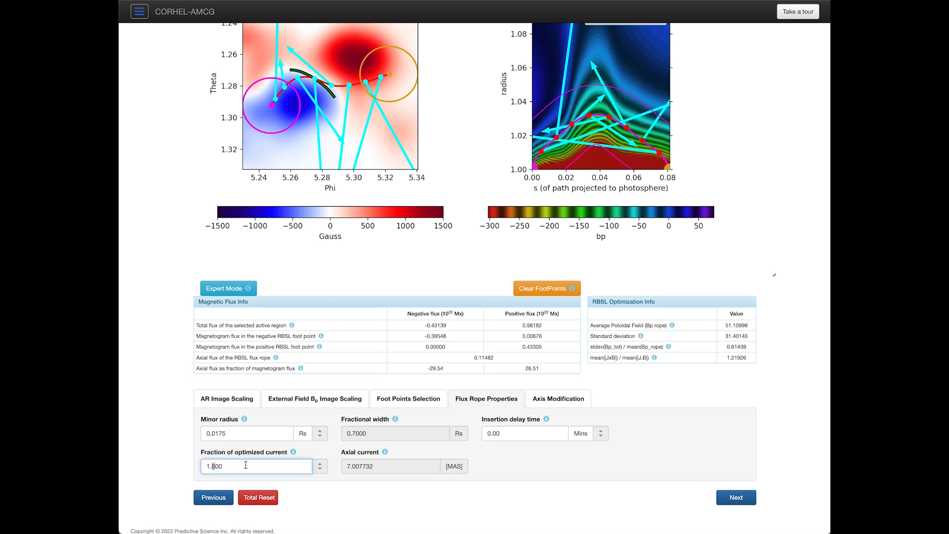
{"action": "key", "text": "Delete"}
{"action": "type", "text": "6"}
{"action": "key", "text": "Tab"}
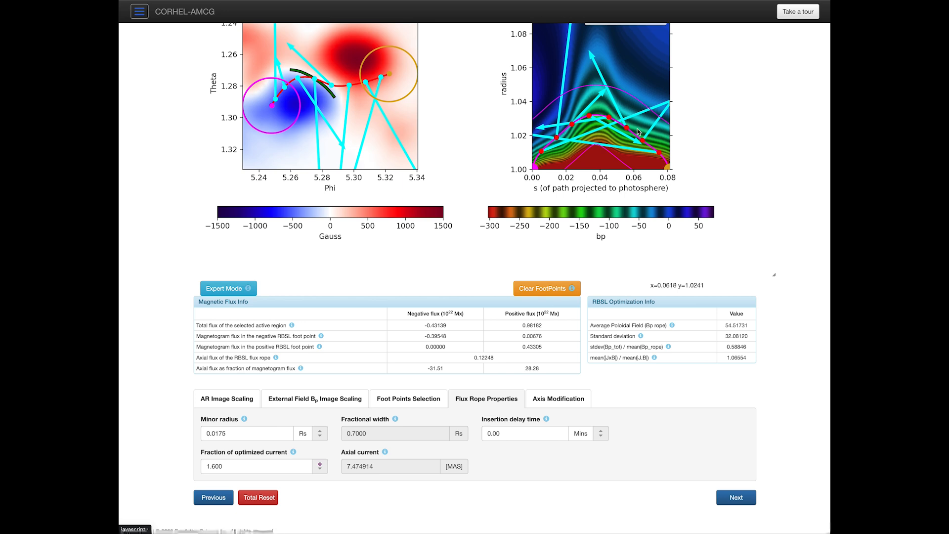
Step: Raise the current fraction further to 1.800, lifting axial current to 8.409278
{"action": "left_click", "coordinate": [214, 467]}
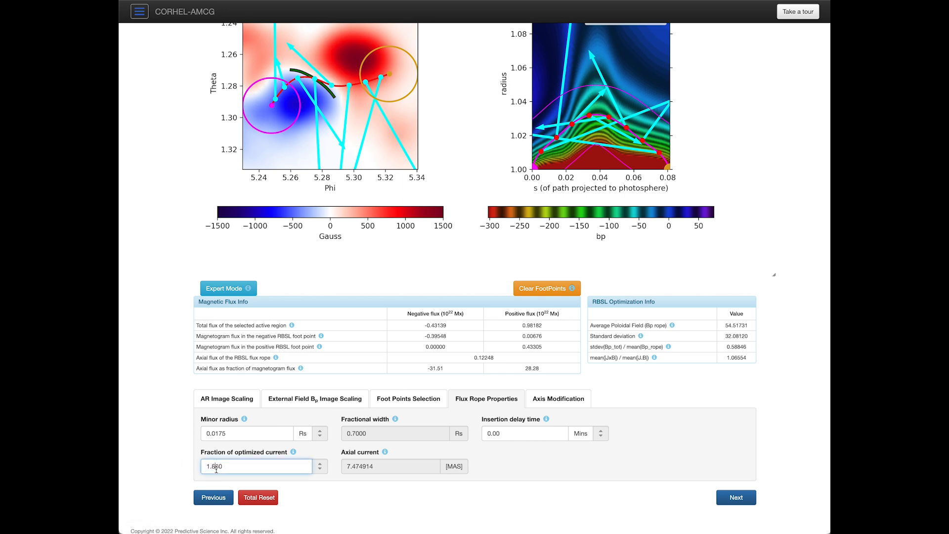
{"action": "key", "text": "Tab"}
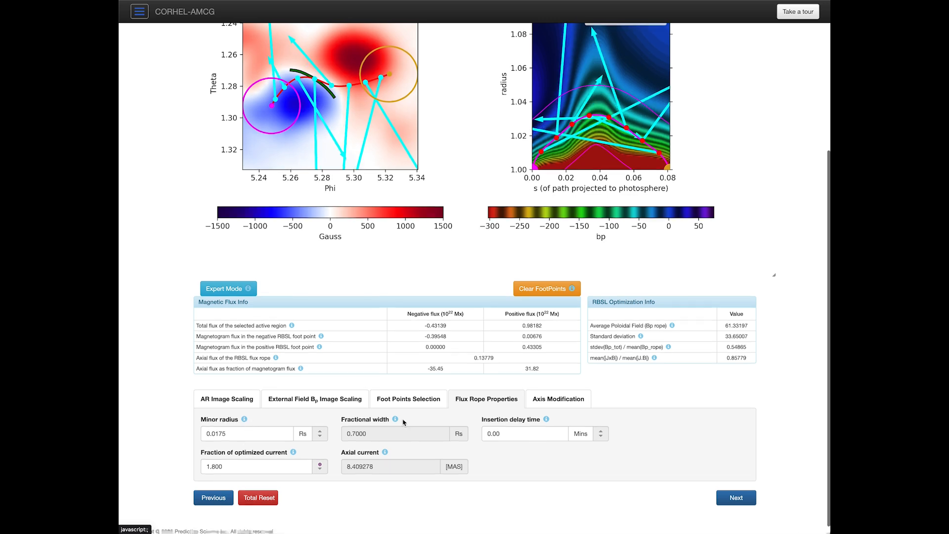
{"action": "scroll", "coordinate": [405, 406], "scroll_direction": "up", "scroll_amount": 1}
{"action": "scroll", "coordinate": [406, 407], "scroll_direction": "up", "scroll_amount": 5}
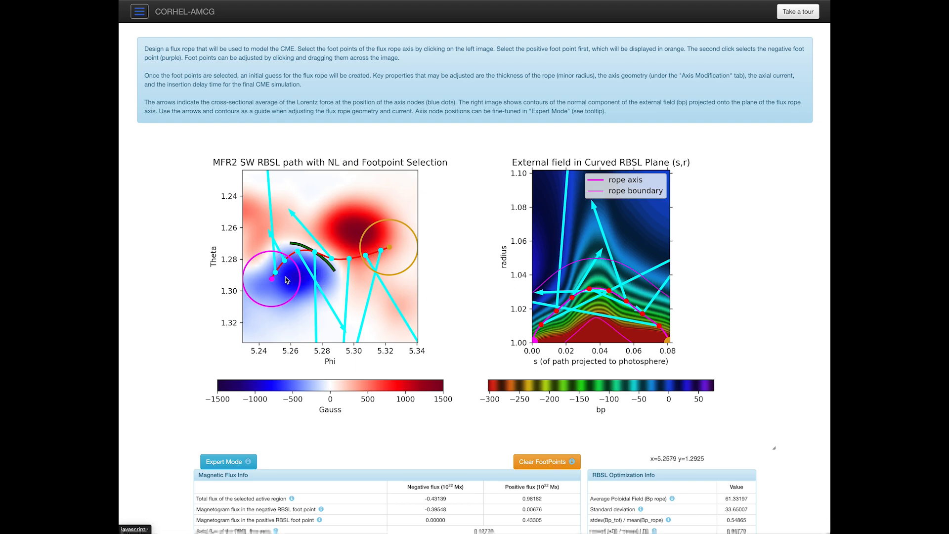
{"action": "scroll", "coordinate": [290, 281], "scroll_direction": "down", "scroll_amount": 3}
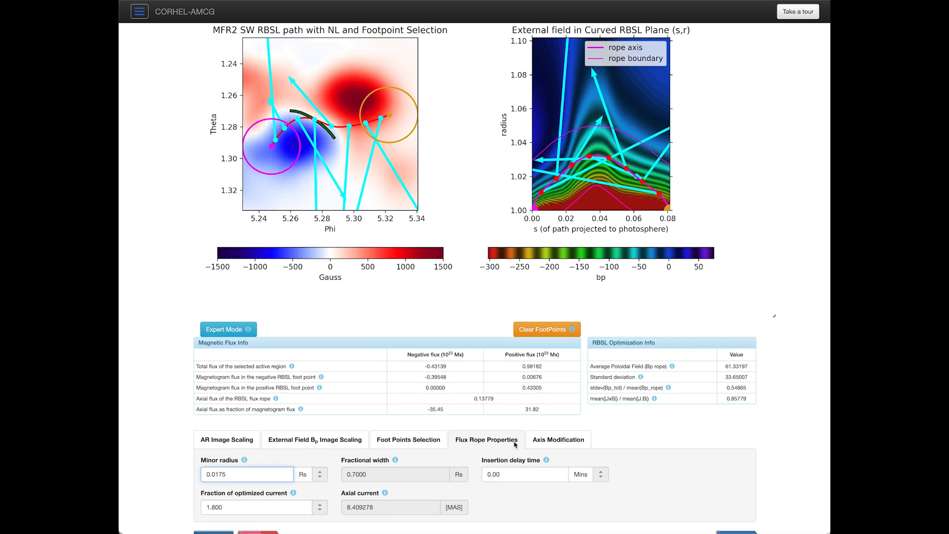
Step: Lower the rope axis base height from 0.0250 to 0.0190 Rs
{"action": "left_click", "coordinate": [557, 439]}
{"action": "scroll", "coordinate": [459, 468], "scroll_direction": "down", "scroll_amount": 2}
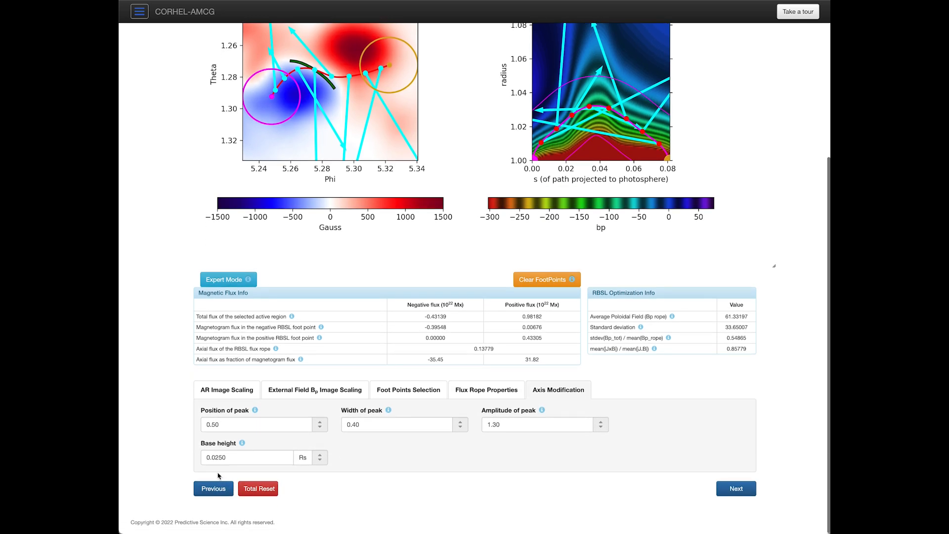
{"action": "left_click_drag", "start_coordinate": [219, 458], "coordinate": [232, 461]}
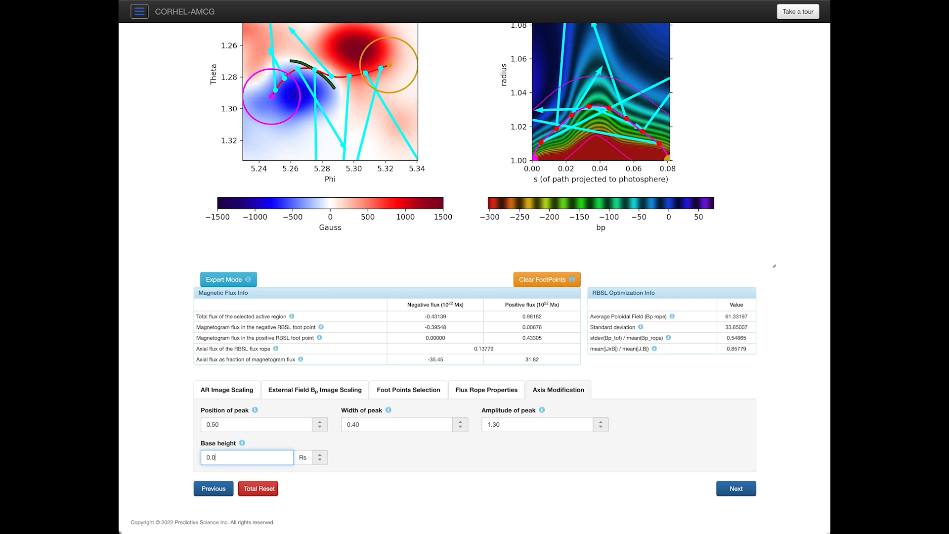
{"action": "key", "text": "Tab"}
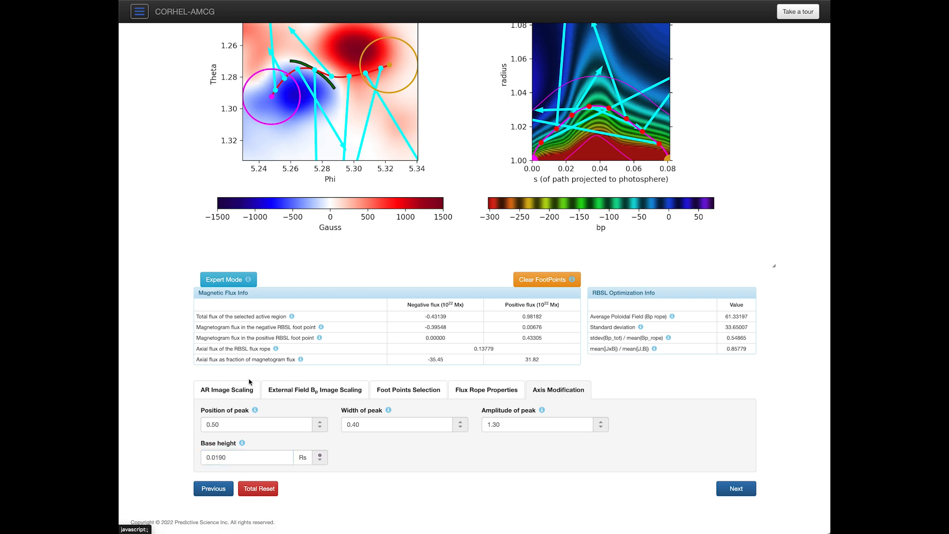
Step: Review the recomputed flux rope properties: axial flux 0.17736 ×10²² Mx, axial current 10.824449
{"action": "left_click", "coordinate": [497, 390]}
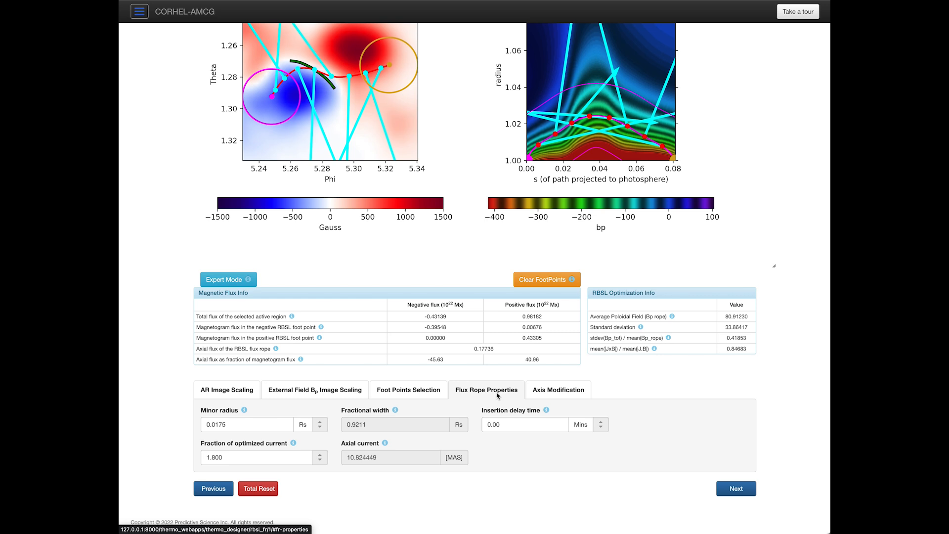
{"action": "left_click", "coordinate": [542, 392]}
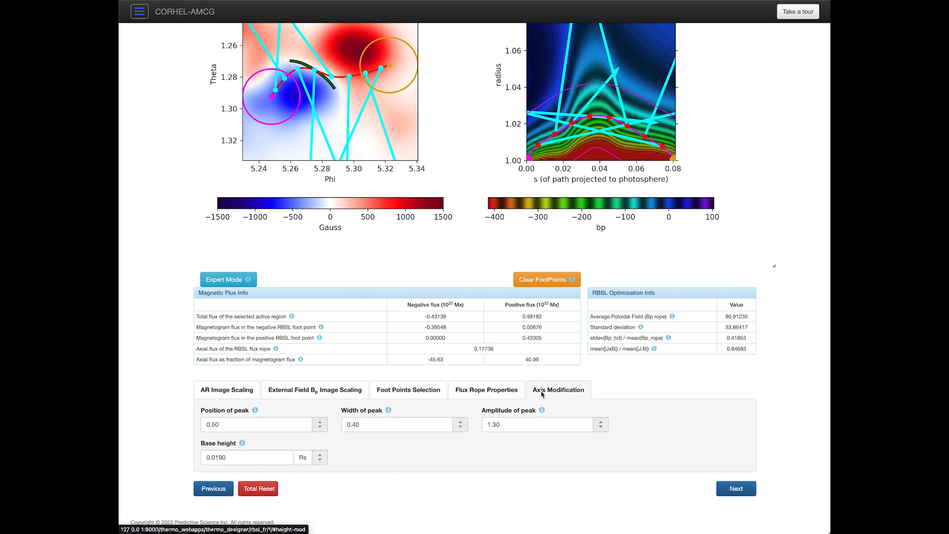
{"action": "left_click", "coordinate": [478, 389]}
{"action": "scroll", "coordinate": [597, 440], "scroll_direction": "up", "scroll_amount": 3}
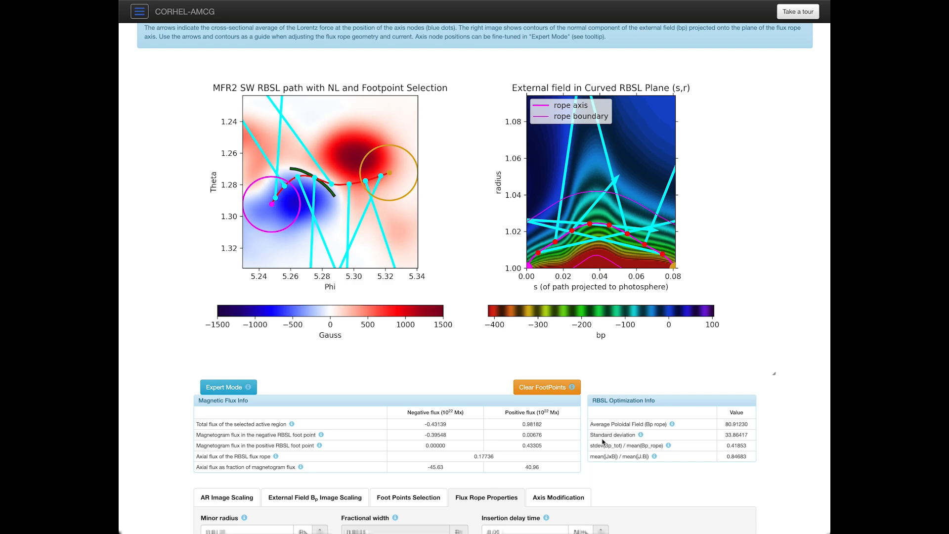
{"action": "scroll", "coordinate": [602, 441], "scroll_direction": "down", "scroll_amount": 3}
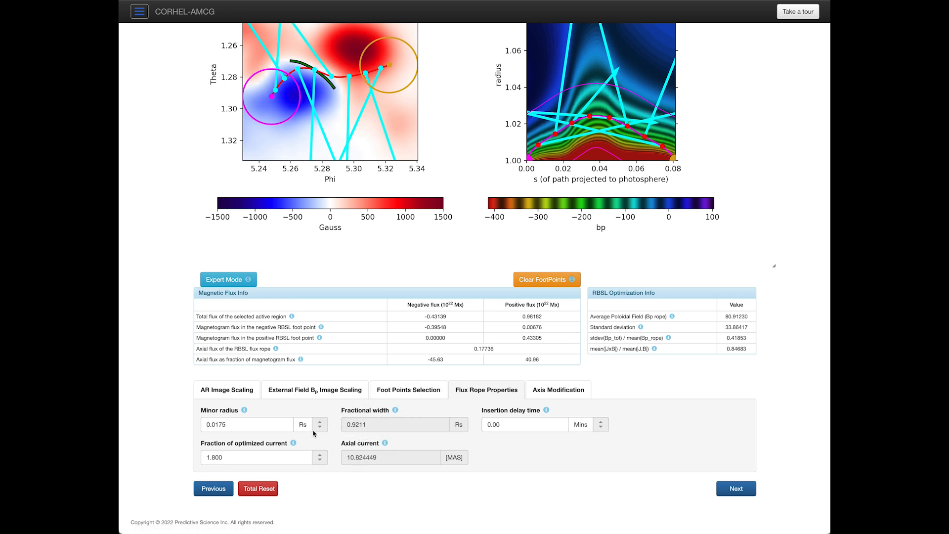
{"action": "scroll", "coordinate": [439, 473], "scroll_direction": "up", "scroll_amount": 3}
{"action": "scroll", "coordinate": [445, 455], "scroll_direction": "down", "scroll_amount": 3}
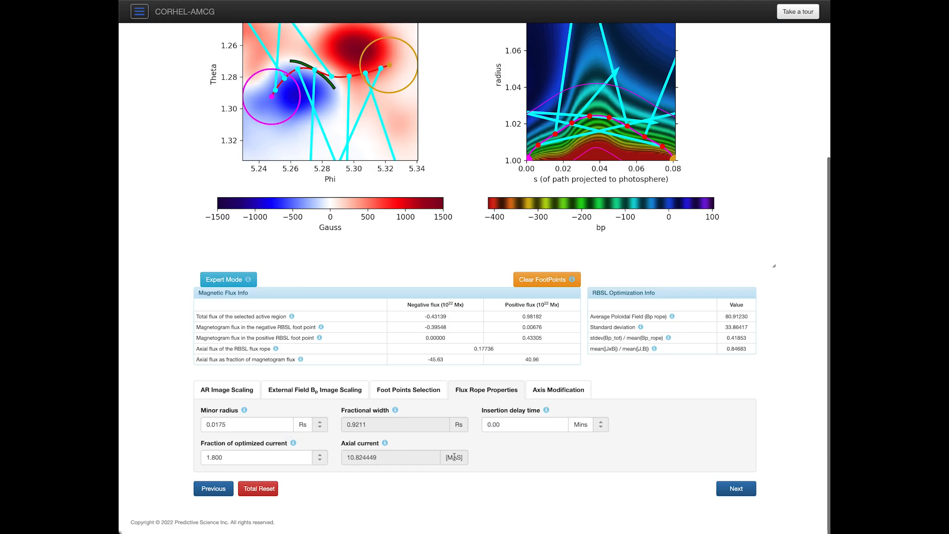
{"action": "scroll", "coordinate": [593, 452], "scroll_direction": "up", "scroll_amount": 5}
{"action": "scroll", "coordinate": [593, 451], "scroll_direction": "down", "scroll_amount": 5}
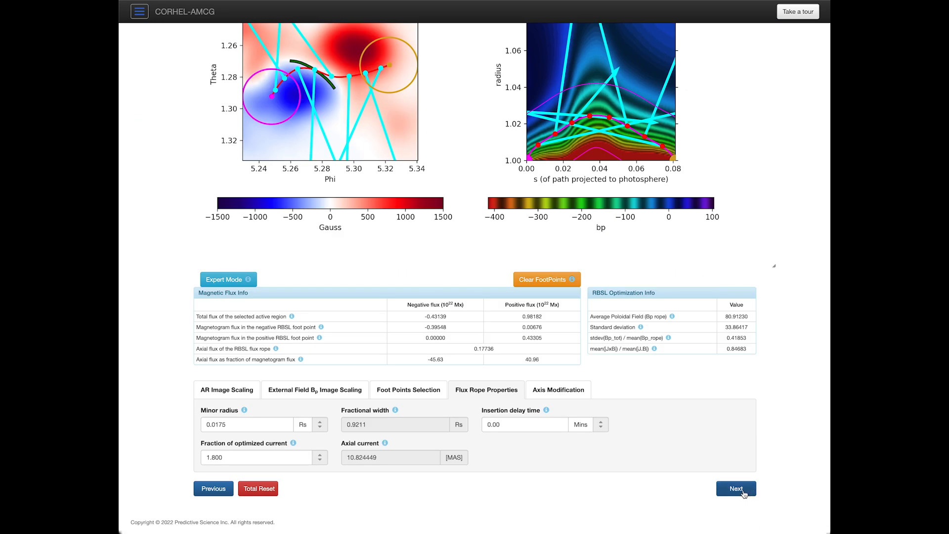
Step: Finish the MFR2 SW design and advance past Source Region Navigation to the Zero-Beta Simulation page
{"action": "left_click", "coordinate": [737, 489]}
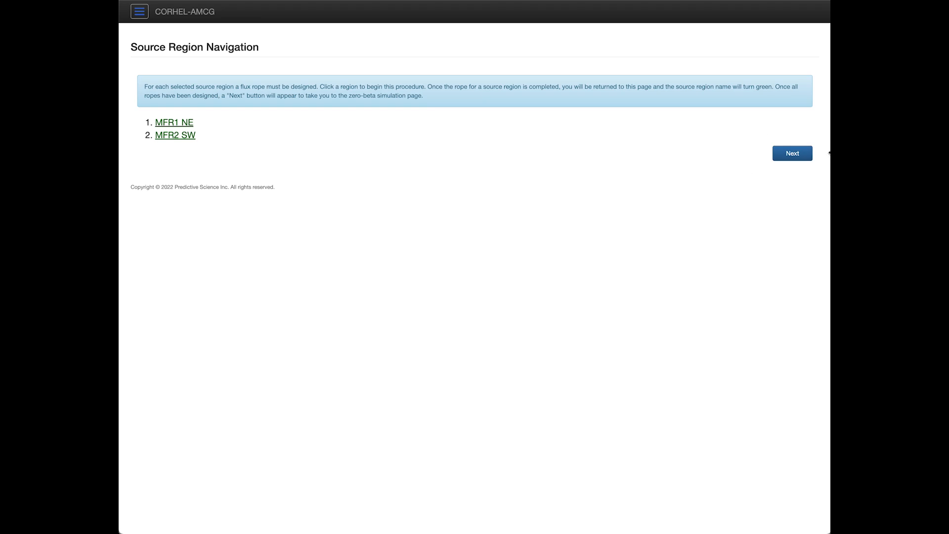
{"action": "left_click", "coordinate": [796, 158]}
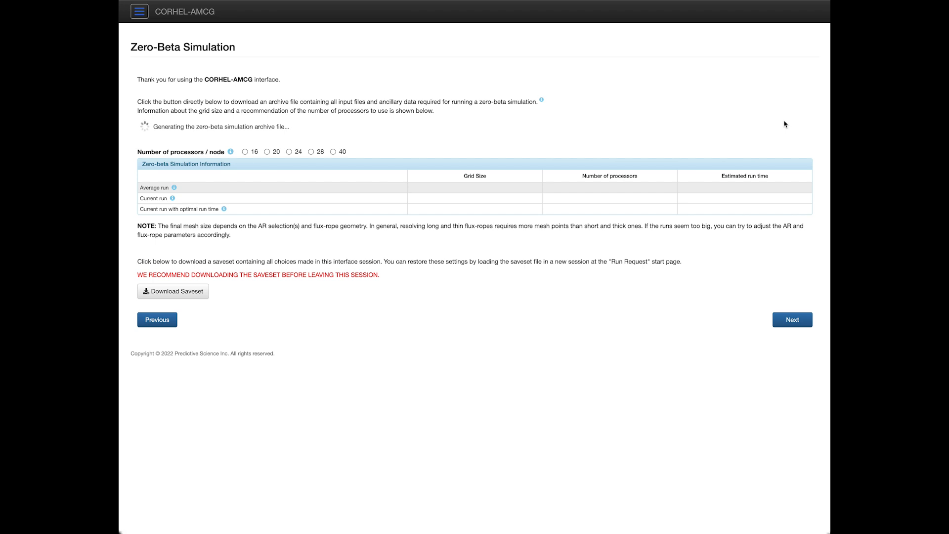